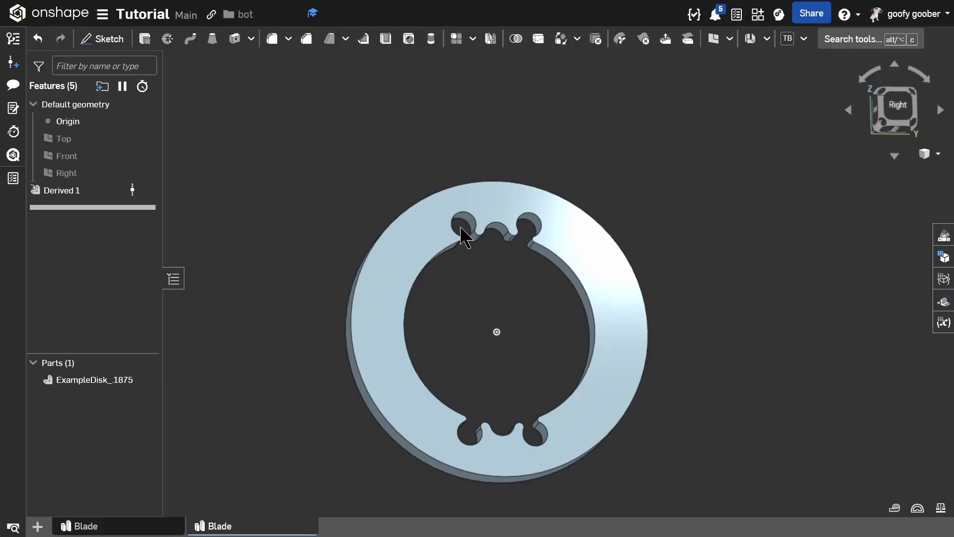
Start a new sketch on the Right plane
{"action": "right_click_drag", "start_coordinate": [251, 242], "coordinate": [311, 273]}
{"action": "scroll", "coordinate": [375, 250], "scroll_direction": "down", "scroll_amount": 5}
{"action": "right_click_drag", "start_coordinate": [383, 259], "coordinate": [421, 271]}
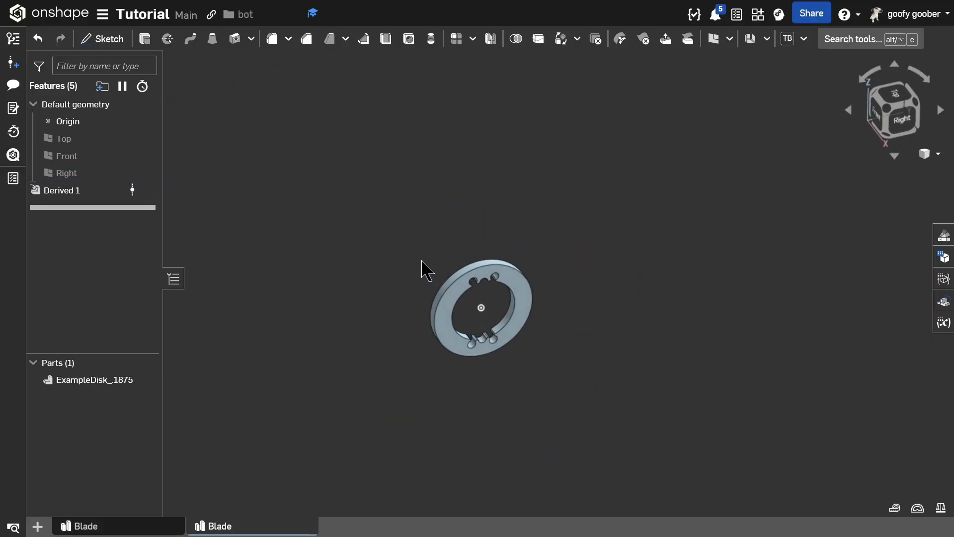
{"action": "right_click", "coordinate": [84, 174]}
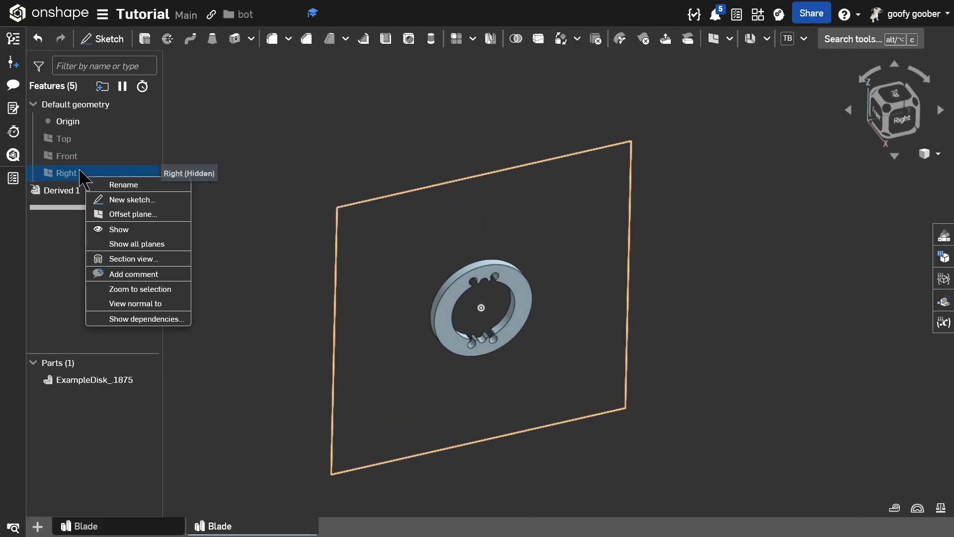
{"action": "left_click", "coordinate": [122, 200]}
{"action": "key", "text": "n"}
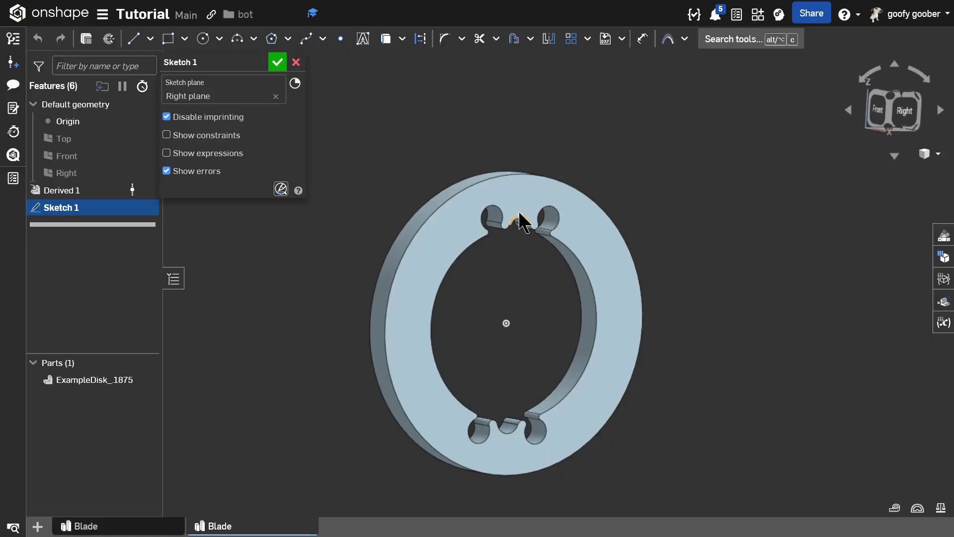
Select the tangent connected edges of the disk's notched inner opening and project them into the sketch with Use
{"action": "right_click_drag", "start_coordinate": [492, 217], "coordinate": [545, 266]}
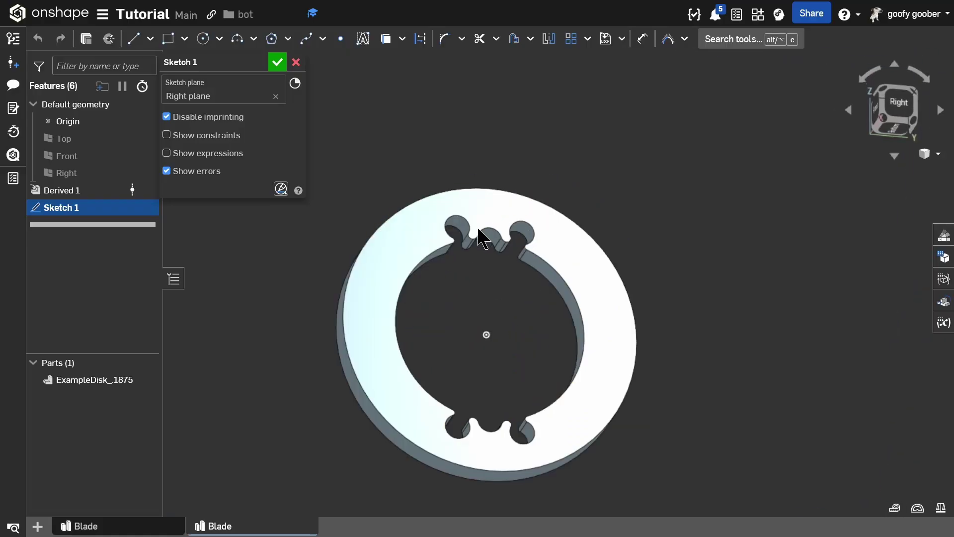
{"action": "right_click", "coordinate": [546, 264]}
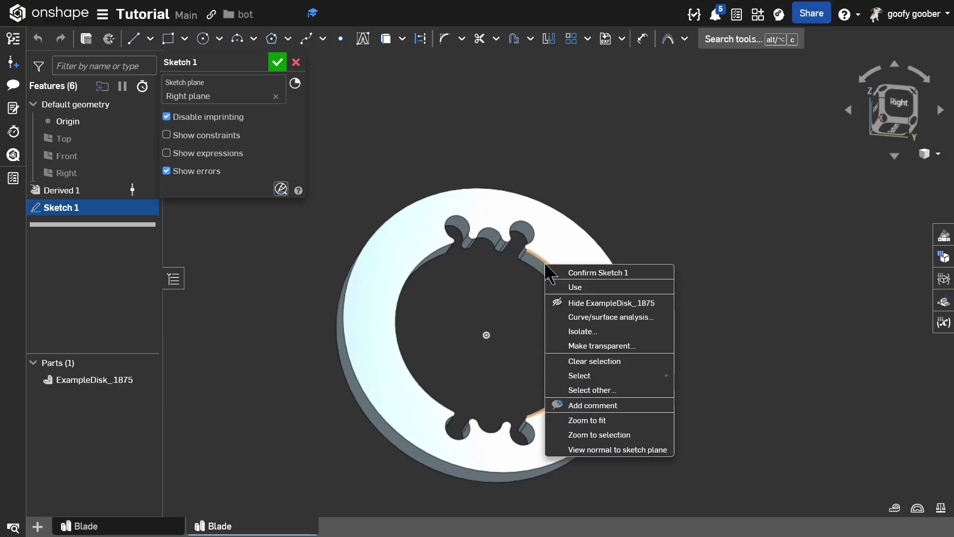
{"action": "mouse_move", "coordinate": [592, 383]}
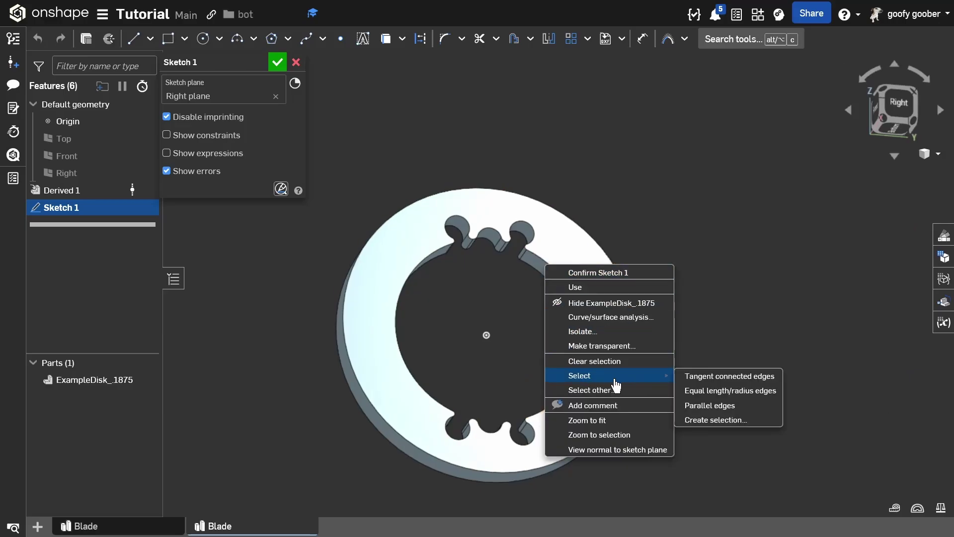
{"action": "left_click", "coordinate": [707, 377]}
{"action": "right_click_drag", "start_coordinate": [575, 277], "coordinate": [537, 243]}
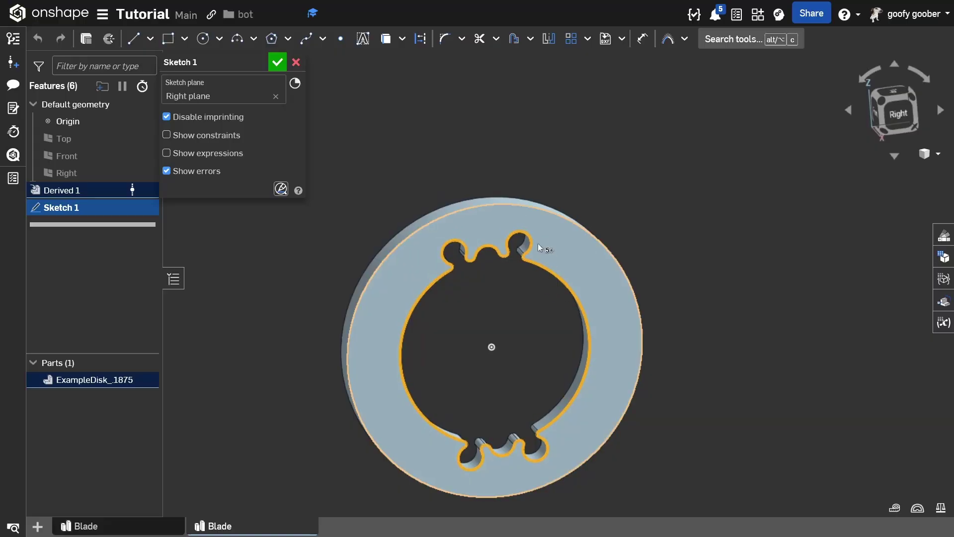
{"action": "key", "text": "u"}
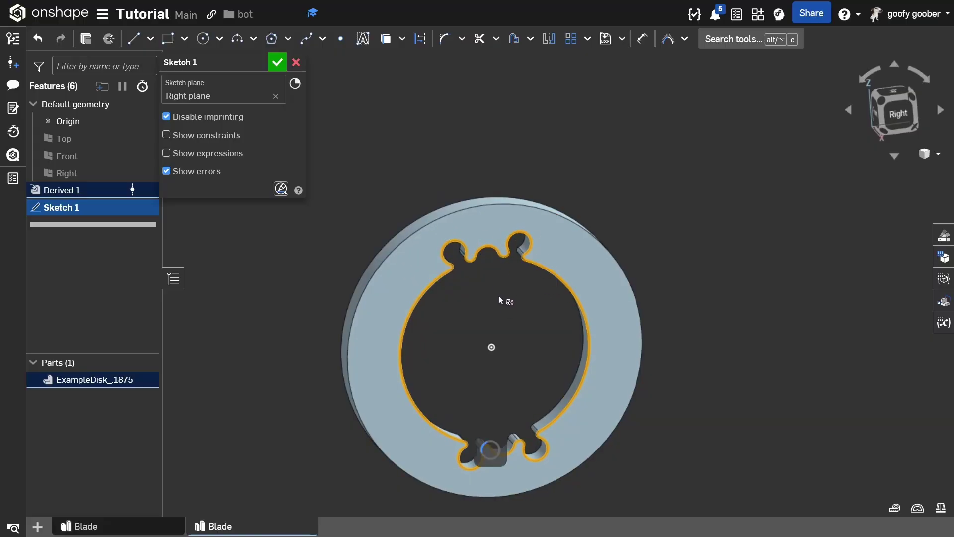
Hide the example disk part and view the sketch plane straight on
{"action": "right_click_drag", "start_coordinate": [502, 300], "coordinate": [543, 311]}
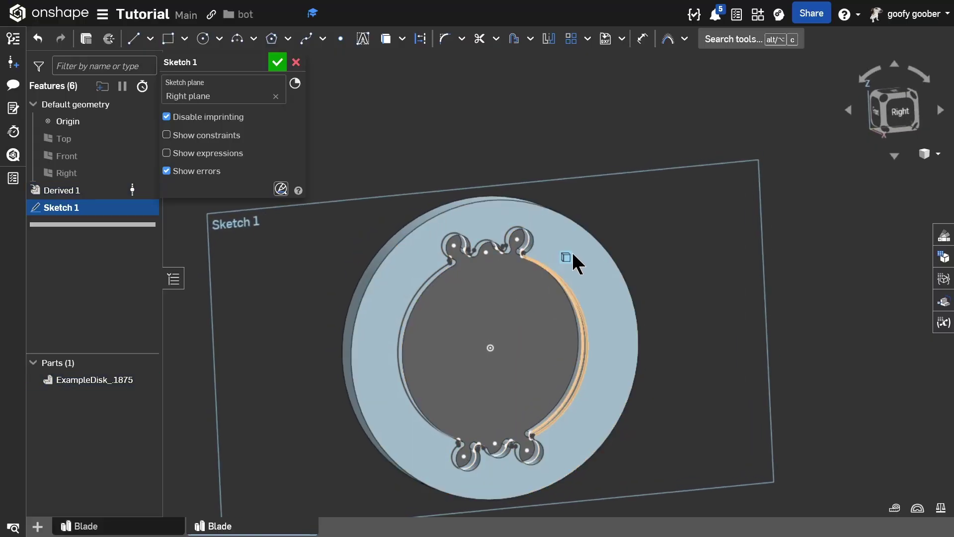
{"action": "key", "text": "y"}
{"action": "key", "text": "n"}
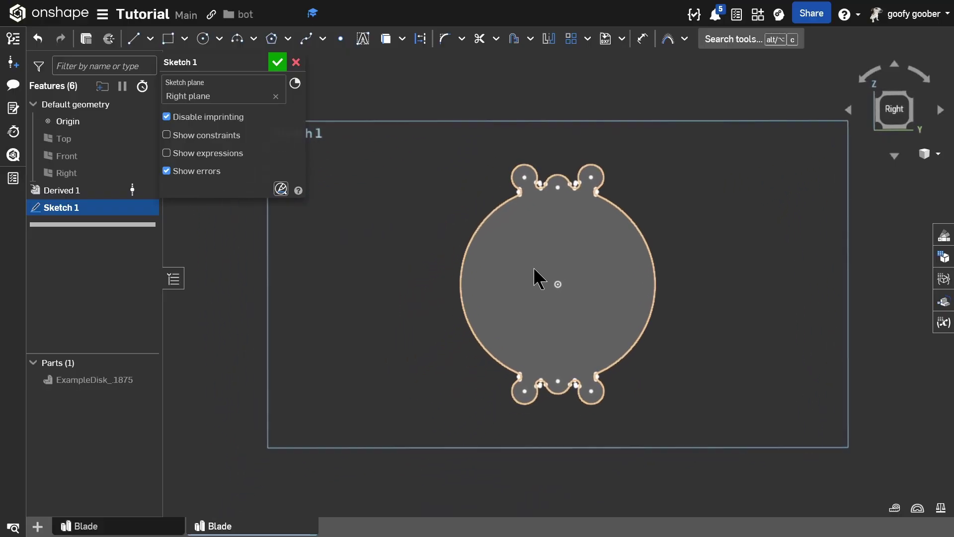
{"action": "scroll", "coordinate": [519, 298], "scroll_direction": "down", "scroll_amount": 5}
{"action": "scroll", "coordinate": [526, 305], "scroll_direction": "up", "scroll_amount": 5}
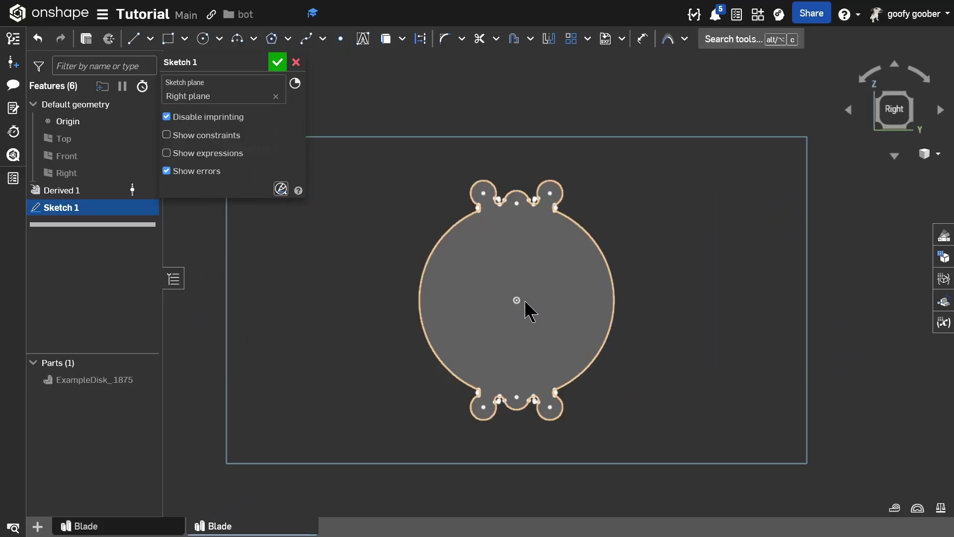
Draw a construction circle centred on the origin and set its diameter to 4.5 in
{"action": "key", "text": "c"}
{"action": "left_click", "coordinate": [516, 300]}
{"action": "key", "text": "q"}
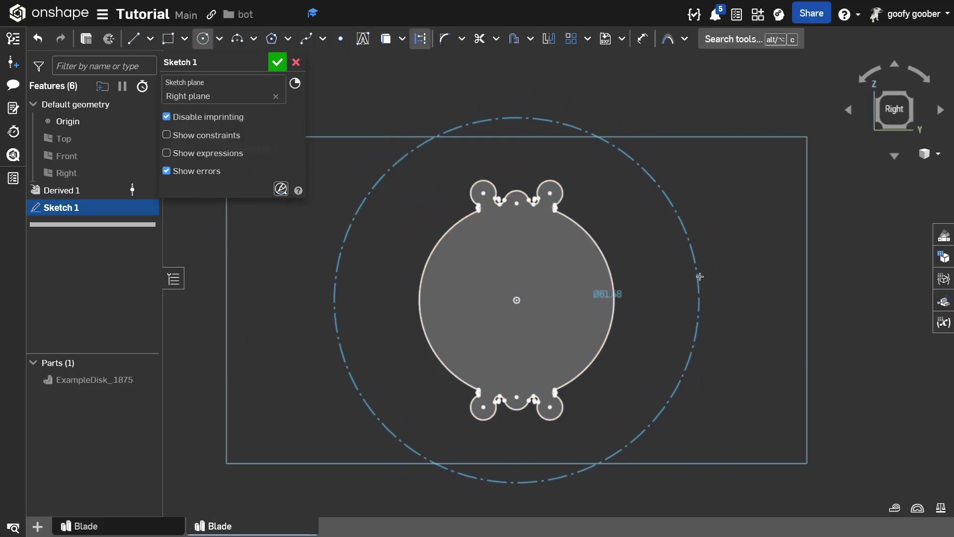
{"action": "middle_click_drag", "start_coordinate": [756, 315], "coordinate": [703, 282]}
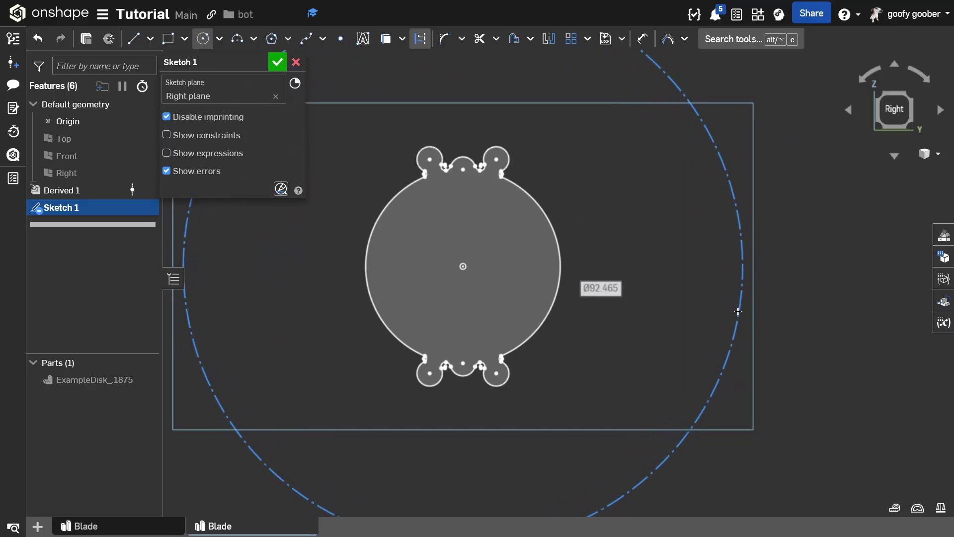
{"action": "type", "text": "4"}
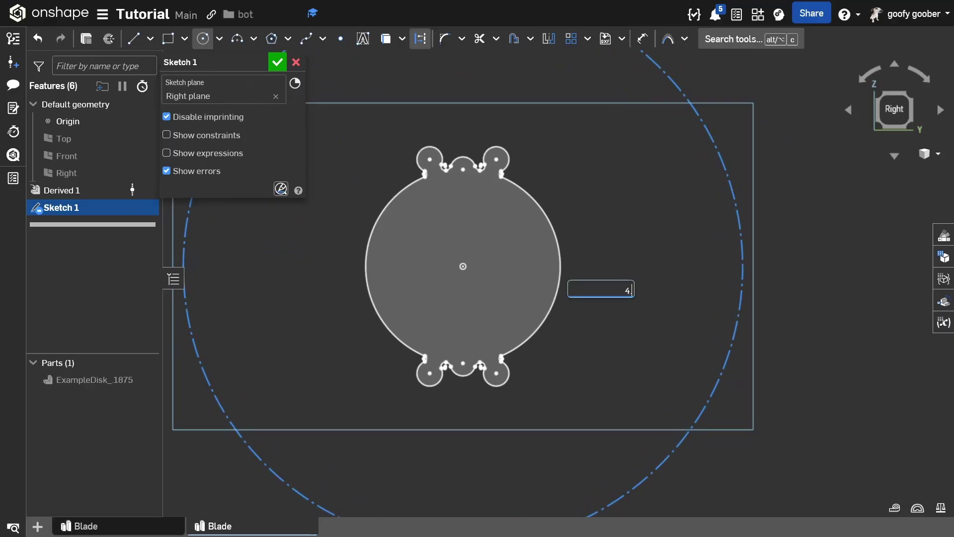
{"action": "type", "text": ".5in"}
{"action": "key", "text": "Return"}
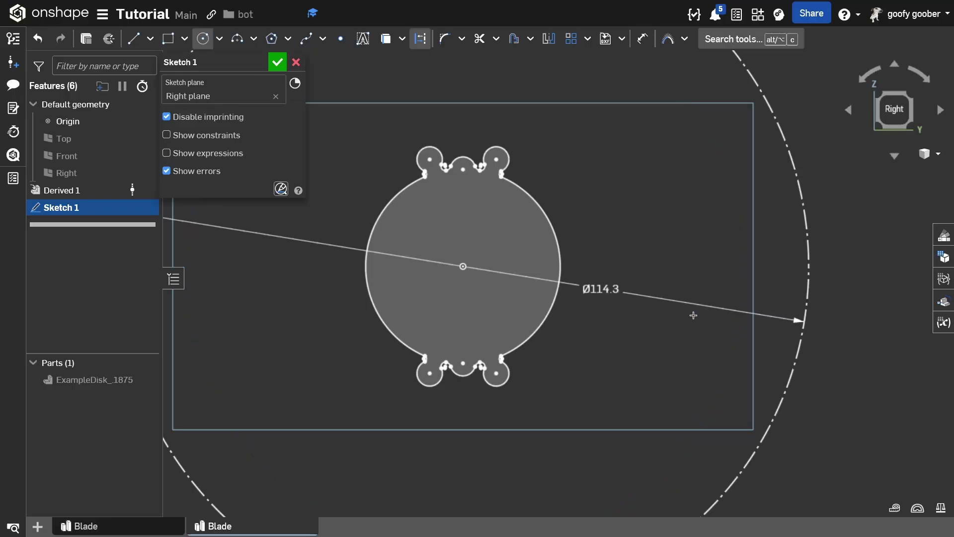
{"action": "scroll", "coordinate": [666, 325], "scroll_direction": "down", "scroll_amount": 3}
{"action": "double_click", "coordinate": [630, 304]}
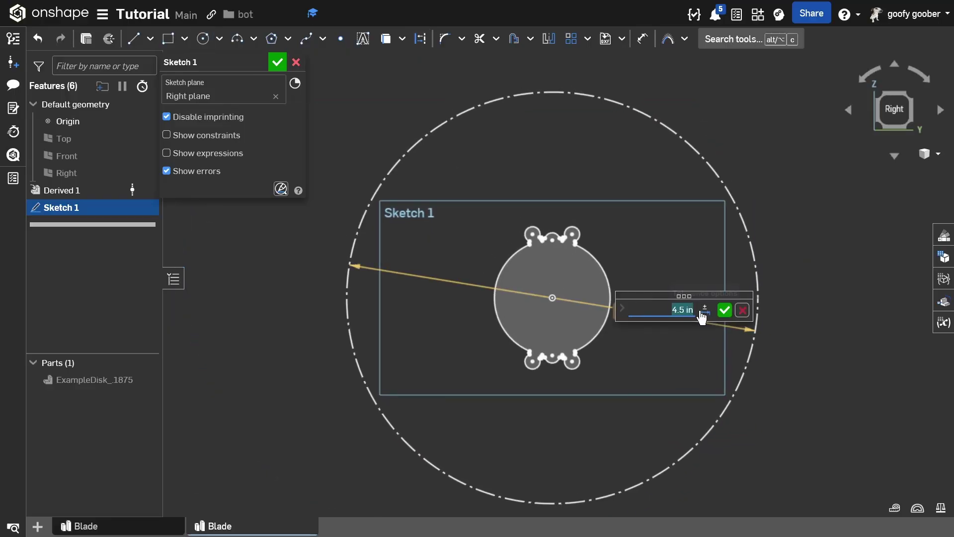
{"action": "left_click", "coordinate": [724, 310]}
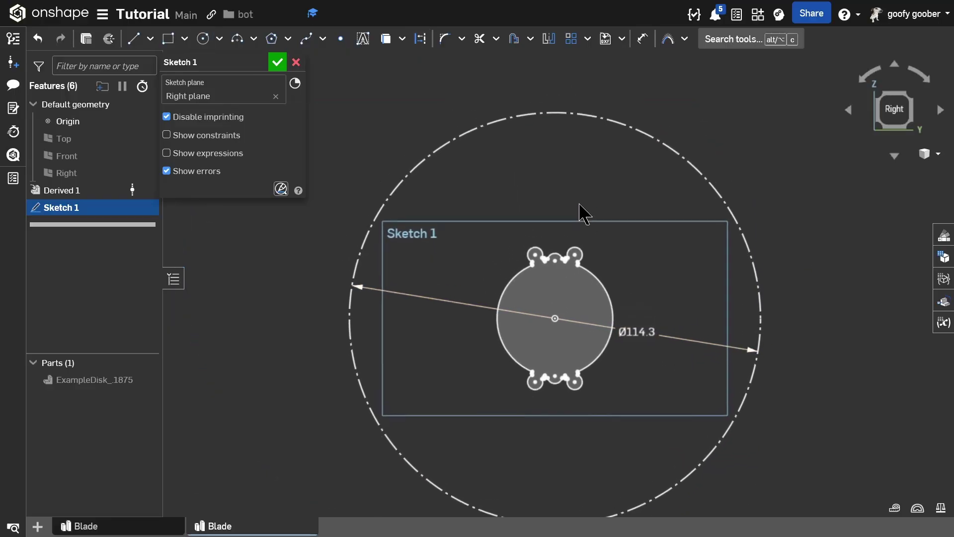
Draw a vertical construction line from the origin up to the construction circle, and a short slanted solid line down from its upper end
{"action": "key", "text": "l"}
{"action": "left_click", "coordinate": [556, 328]}
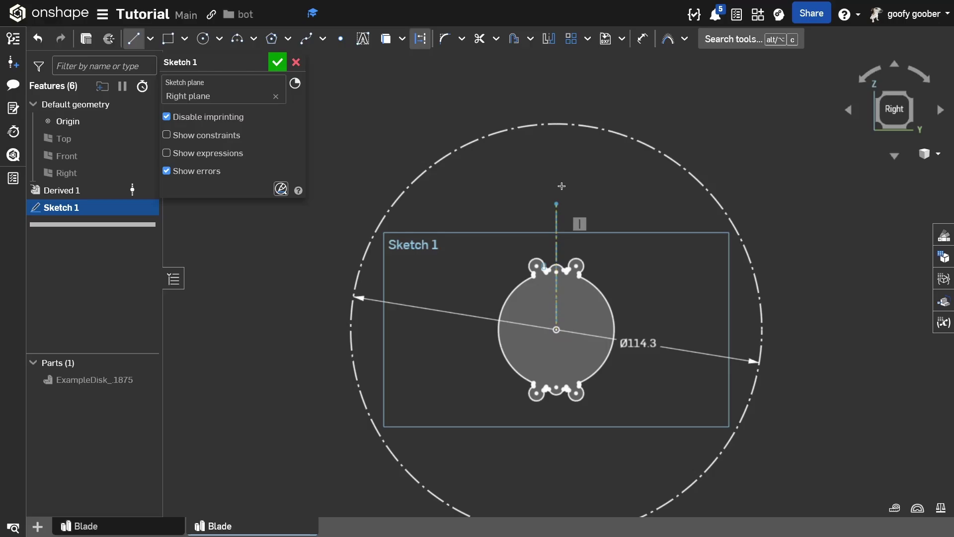
{"action": "left_click", "coordinate": [553, 125]}
{"action": "scroll", "coordinate": [543, 138], "scroll_direction": "up", "scroll_amount": 3}
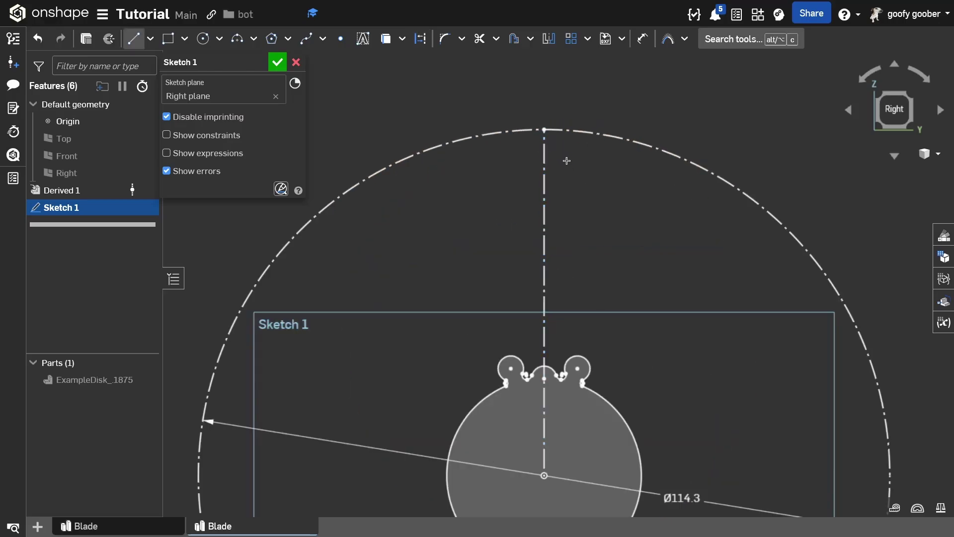
{"action": "left_click", "coordinate": [563, 198]}
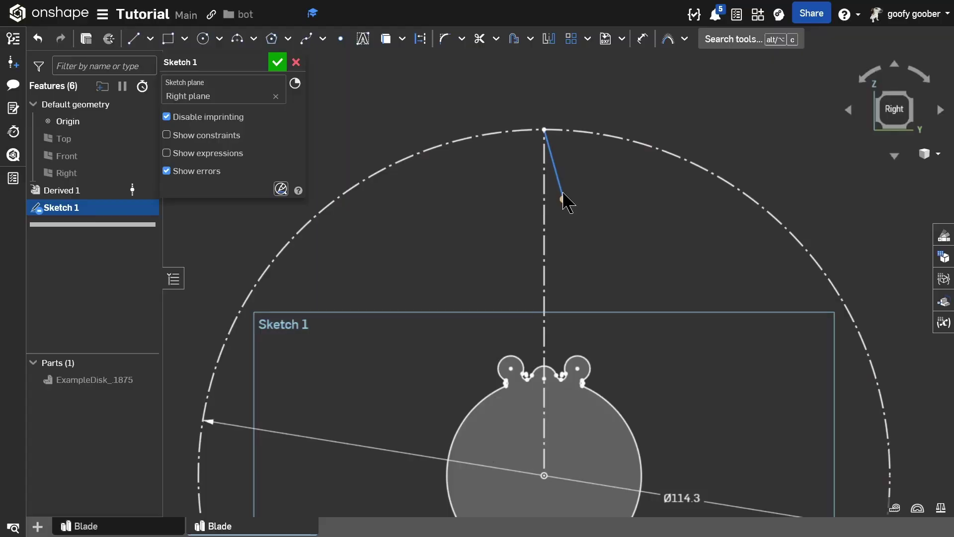
Dimension the angle between the short slanted line and the vertical construction line as 10 degrees
{"action": "key", "text": "d"}
{"action": "scroll", "coordinate": [556, 170], "scroll_direction": "up", "scroll_amount": 3}
{"action": "left_click", "coordinate": [558, 179]}
{"action": "left_click", "coordinate": [537, 169]}
{"action": "left_click", "coordinate": [547, 180]}
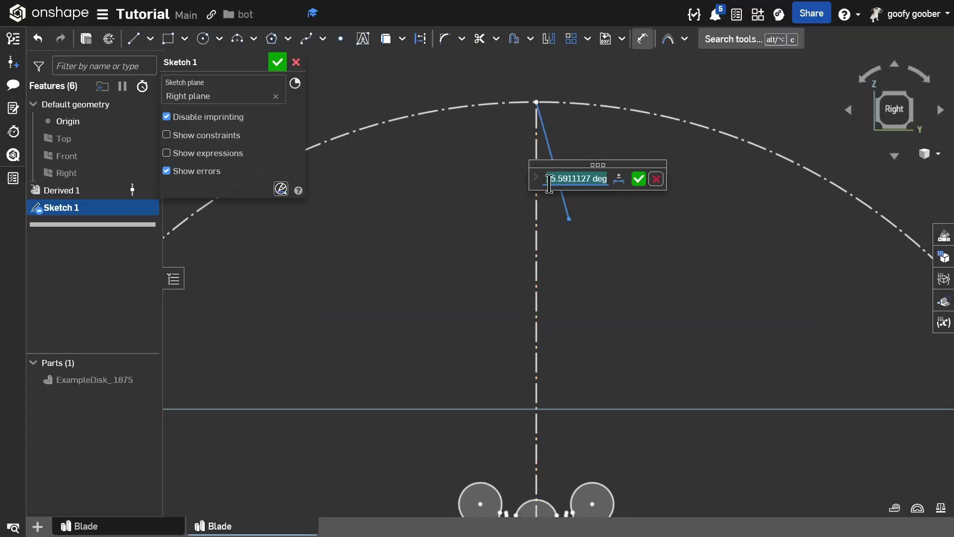
{"action": "type", "text": "10"}
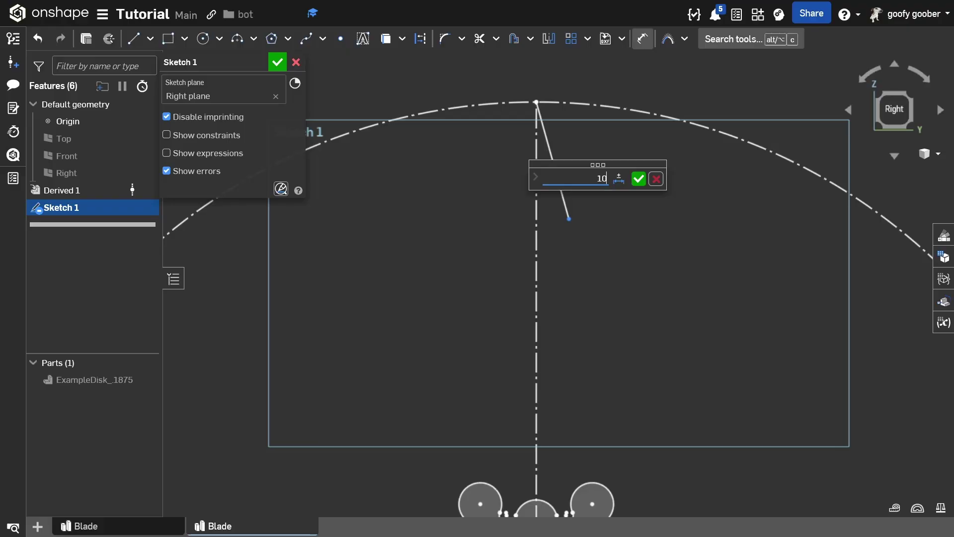
{"action": "key", "text": "Return"}
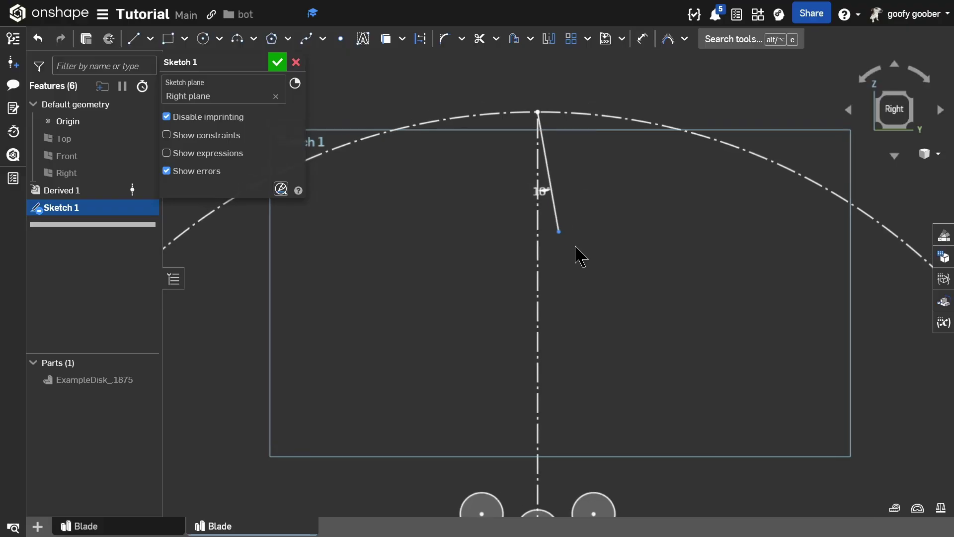
Set the short slanted line's length to 10 mm
{"action": "key", "text": "d"}
{"action": "left_click", "coordinate": [552, 193]}
{"action": "left_click", "coordinate": [472, 207]}
{"action": "type", "text": "10"}
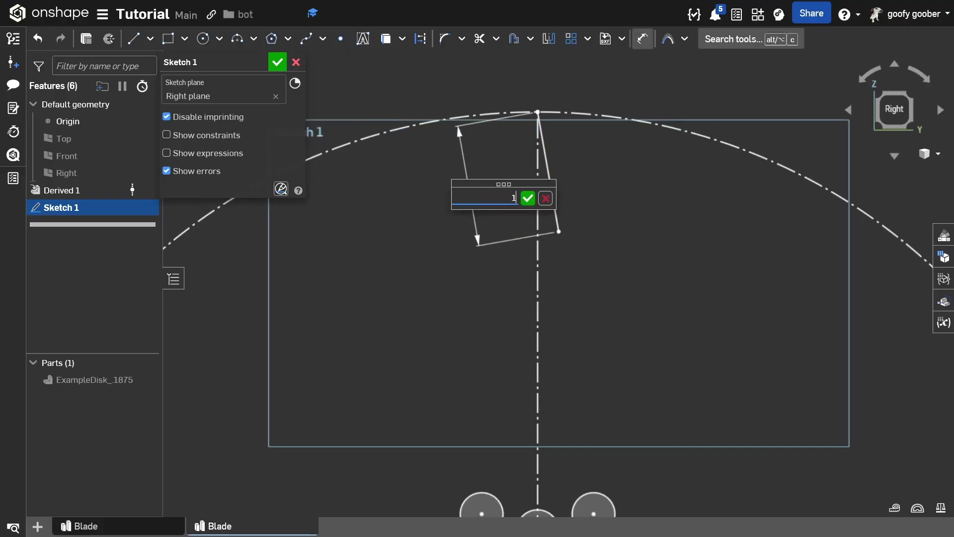
{"action": "key", "text": "Return"}
{"action": "key", "text": "Escape"}
{"action": "scroll", "coordinate": [551, 238], "scroll_direction": "down", "scroll_amount": 5}
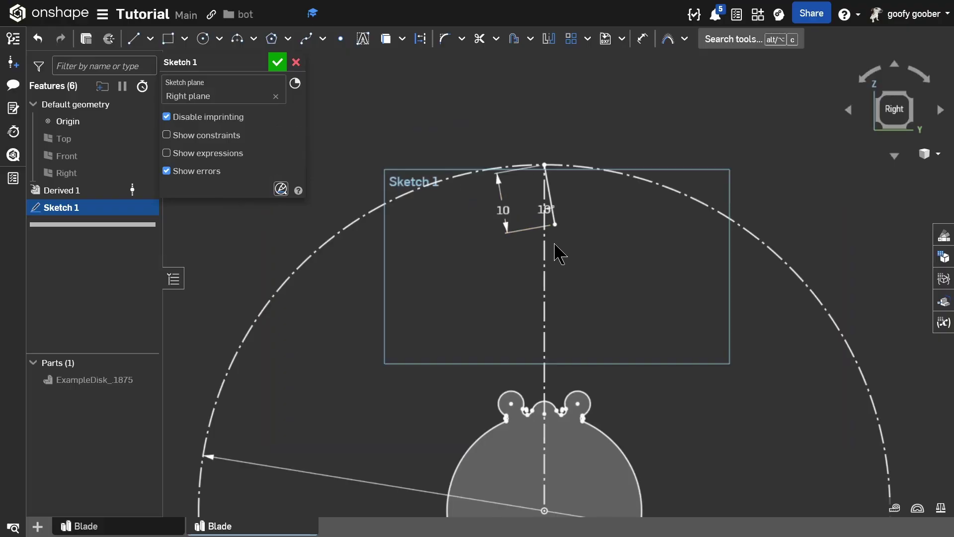
Draw a solid circle centred on the origin around the projected profile and set its diameter to 52 mm
{"action": "key", "text": "c"}
{"action": "left_click", "coordinate": [533, 415]}
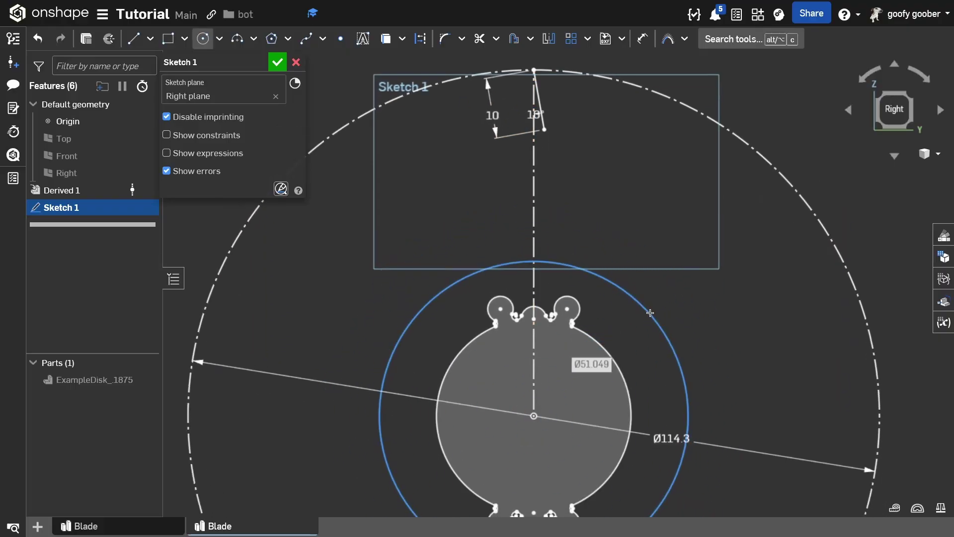
{"action": "left_click", "coordinate": [653, 313]}
{"action": "key", "text": "u"}
{"action": "left_click", "coordinate": [682, 309]}
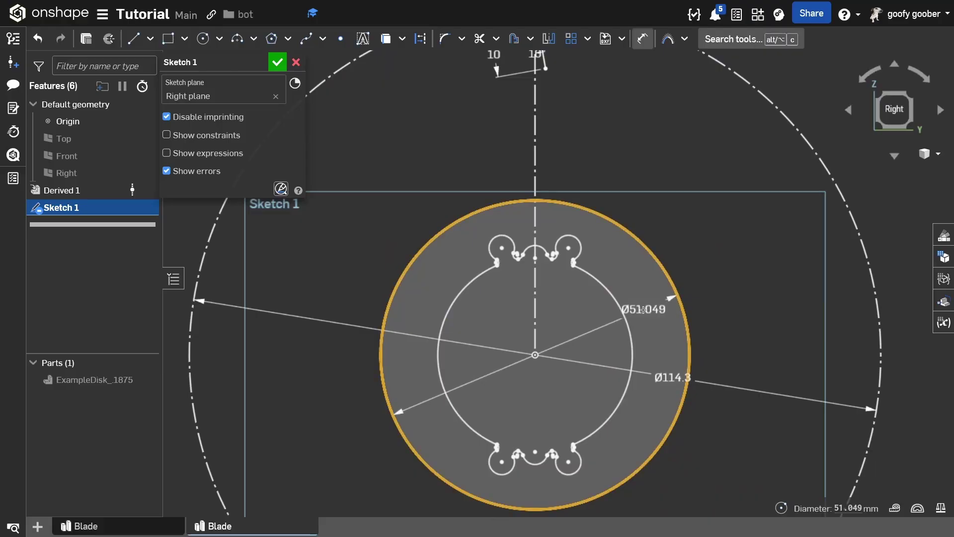
{"action": "left_click", "coordinate": [651, 314]}
{"action": "type", "text": "5"}
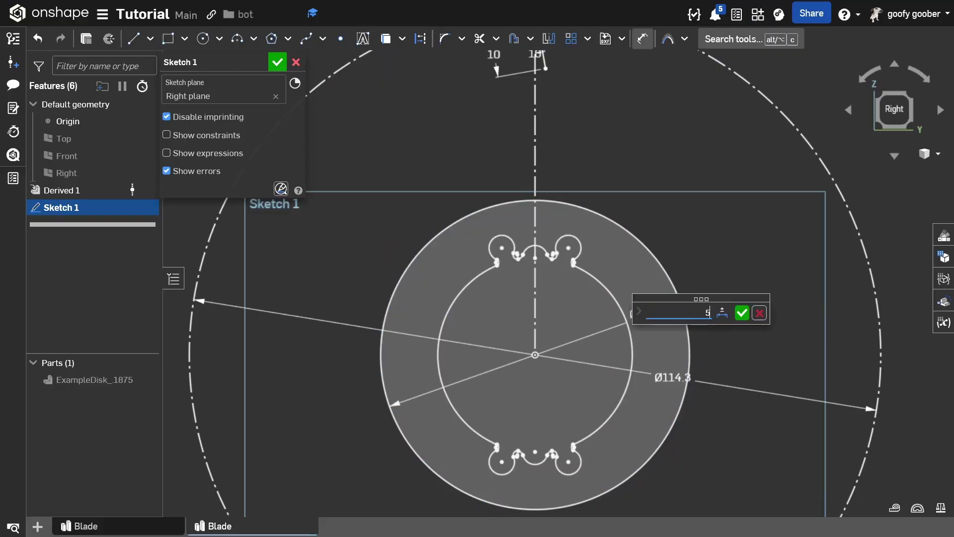
{"action": "type", "text": "2"}
{"action": "key", "text": "Return"}
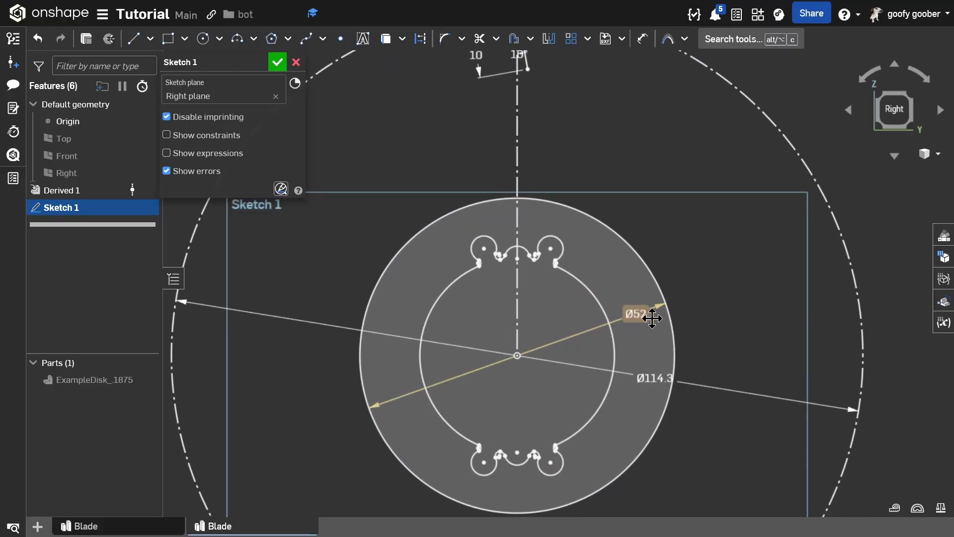
Draw a three-point arc from the short line's lower end to the upper left of the 52 mm circle, bulging right
{"action": "scroll", "coordinate": [651, 268], "scroll_direction": "down", "scroll_amount": 5}
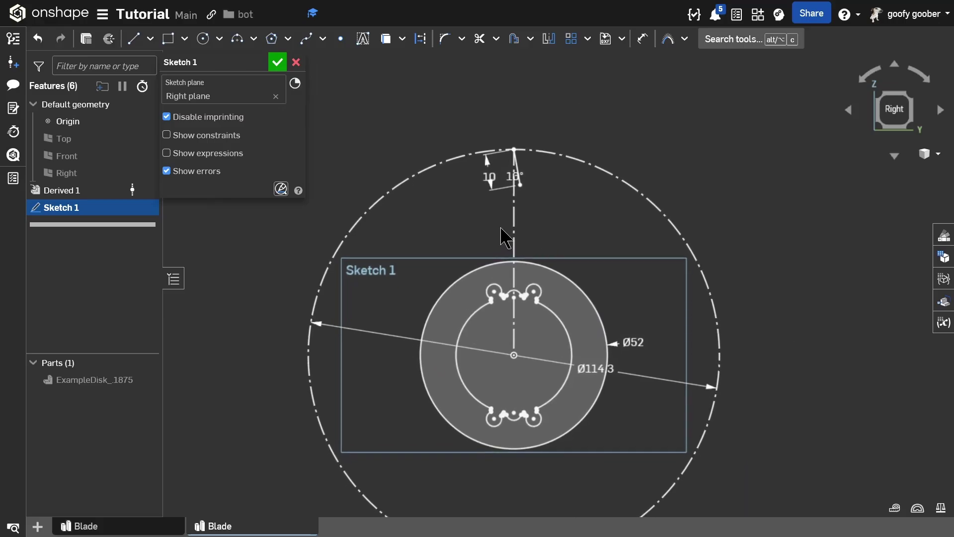
{"action": "key", "text": "a"}
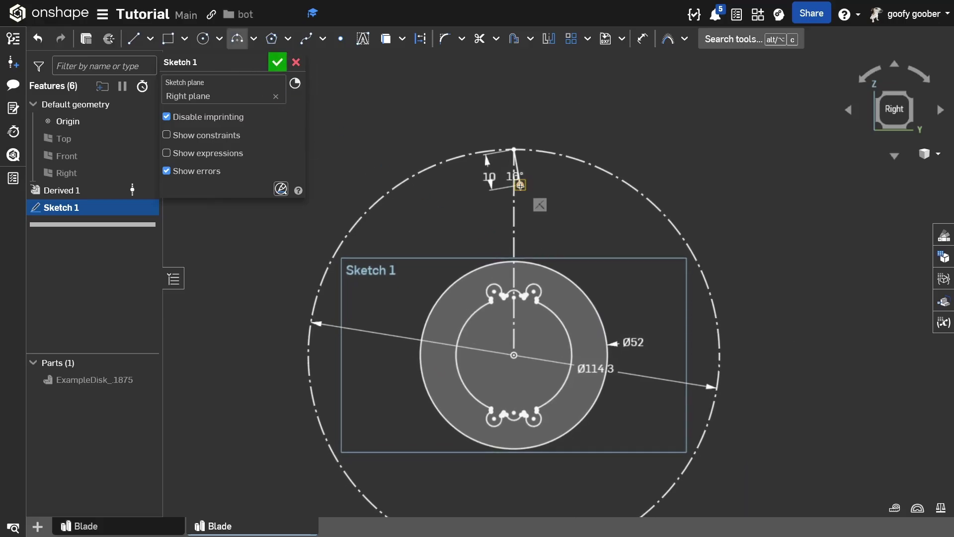
{"action": "left_click", "coordinate": [520, 185]}
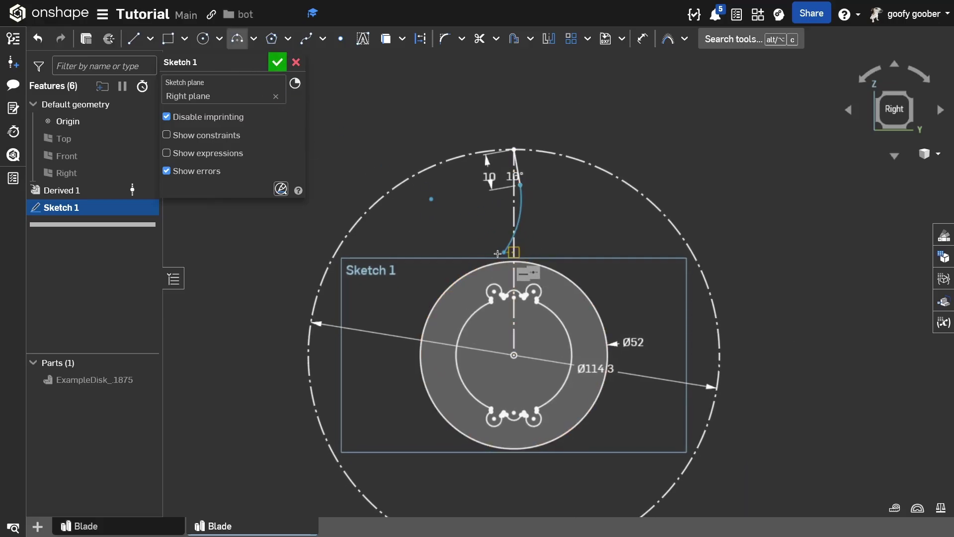
{"action": "left_click", "coordinate": [473, 269]}
{"action": "left_click", "coordinate": [519, 213]}
{"action": "key", "text": "Escape"}
Make the curved blade arc tangent to the 52 mm circle at its lower end
{"action": "scroll", "coordinate": [517, 222], "scroll_direction": "up", "scroll_amount": 3}
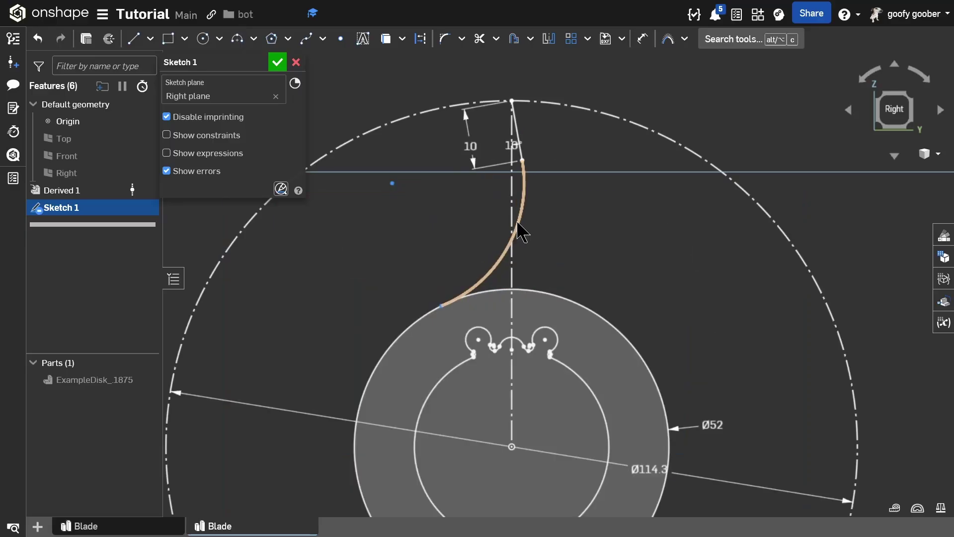
{"action": "scroll", "coordinate": [517, 222], "scroll_direction": "up", "scroll_amount": 3}
{"action": "middle_click_drag", "start_coordinate": [483, 271], "coordinate": [492, 247]}
{"action": "scroll", "coordinate": [522, 194], "scroll_direction": "down", "scroll_amount": 3}
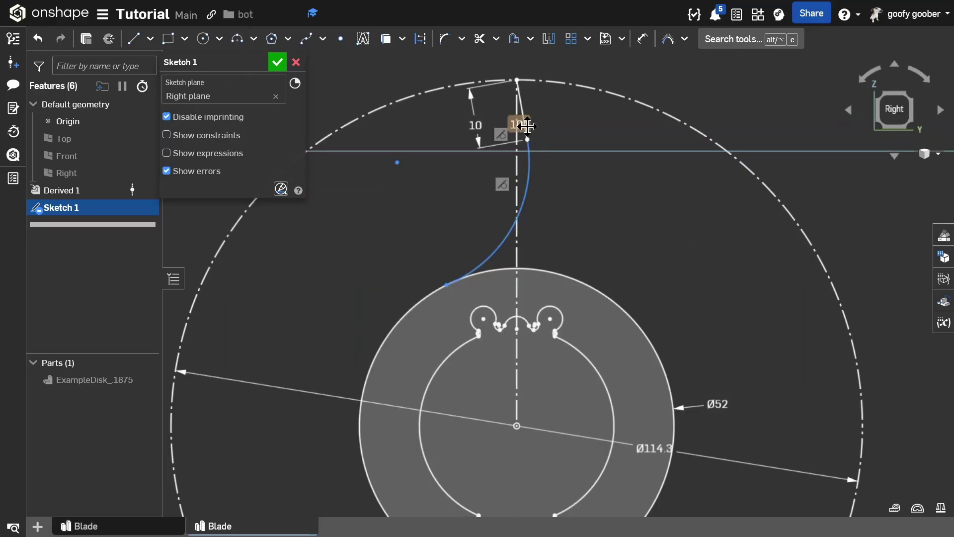
{"action": "left_click", "coordinate": [480, 265]}
{"action": "left_click", "coordinate": [484, 272]}
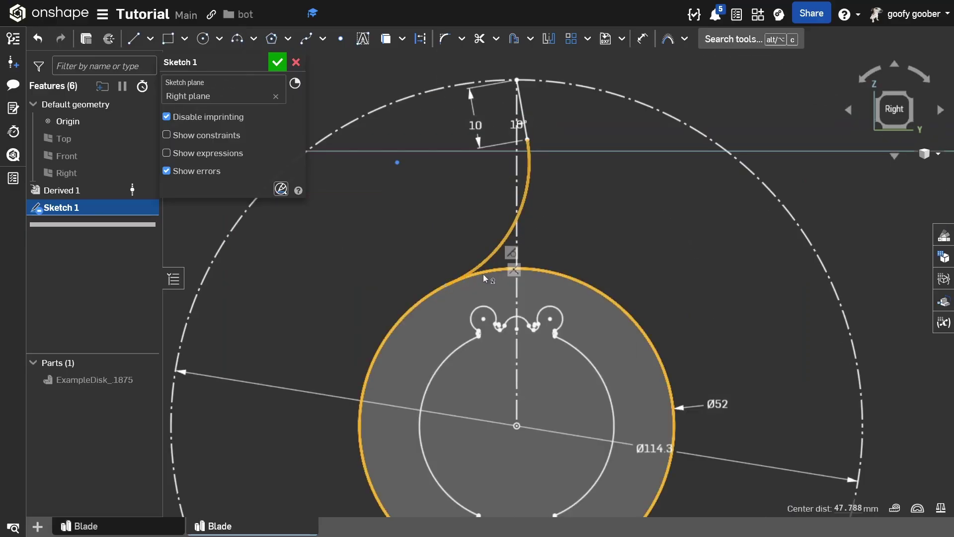
{"action": "key", "text": "Escape"}
Draw a centre point arc about the origin, running clockwise along the outer construction circle from the blade tip, about 8.5 mm wide
{"action": "mouse_move", "coordinate": [577, 216]}
{"action": "middle_mouse_down"}
{"action": "mouse_move", "coordinate": [534, 225]}
{"action": "mouse_move", "coordinate": [530, 193]}
{"action": "middle_mouse_up"}
{"action": "left_click", "coordinate": [253, 38]}
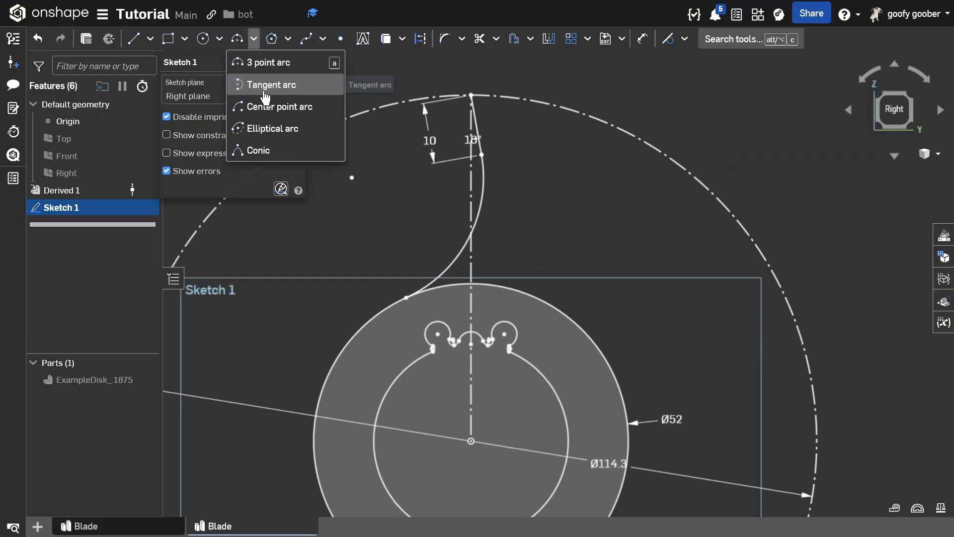
{"action": "left_click", "coordinate": [271, 103]}
{"action": "left_click", "coordinate": [470, 441]}
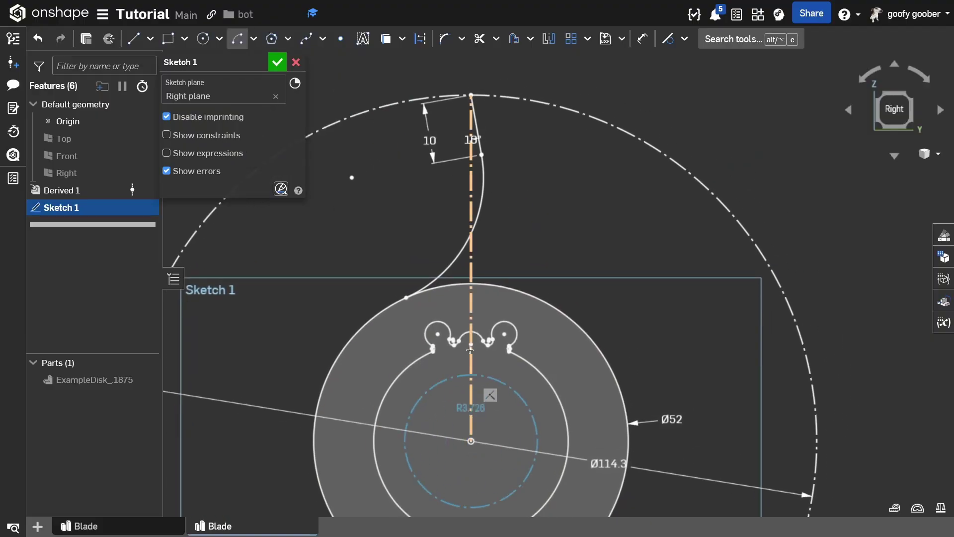
{"action": "left_click", "coordinate": [523, 124]}
{"action": "key", "text": "Escape"}
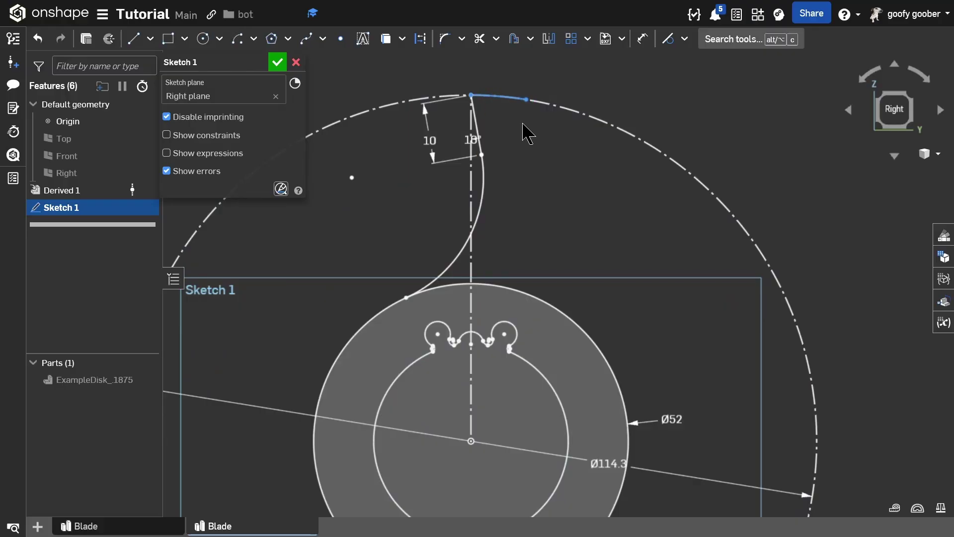
Draw a three-point arc from the free end of the tip arc to the right side of the 52 mm circle, bulging outward
{"action": "scroll", "coordinate": [531, 109], "scroll_direction": "down", "scroll_amount": 5}
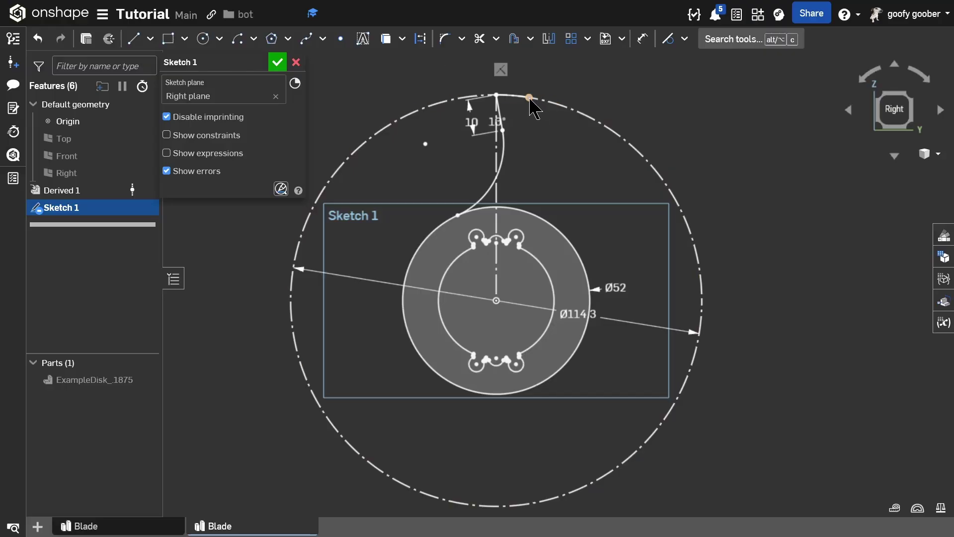
{"action": "scroll", "coordinate": [527, 115], "scroll_direction": "up", "scroll_amount": 3}
{"action": "key", "text": "a"}
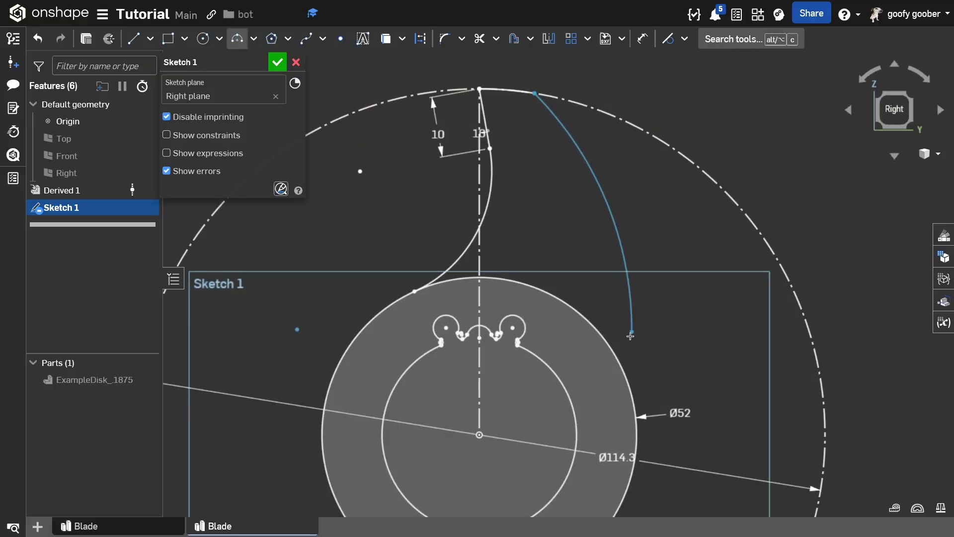
{"action": "left_click", "coordinate": [624, 373]}
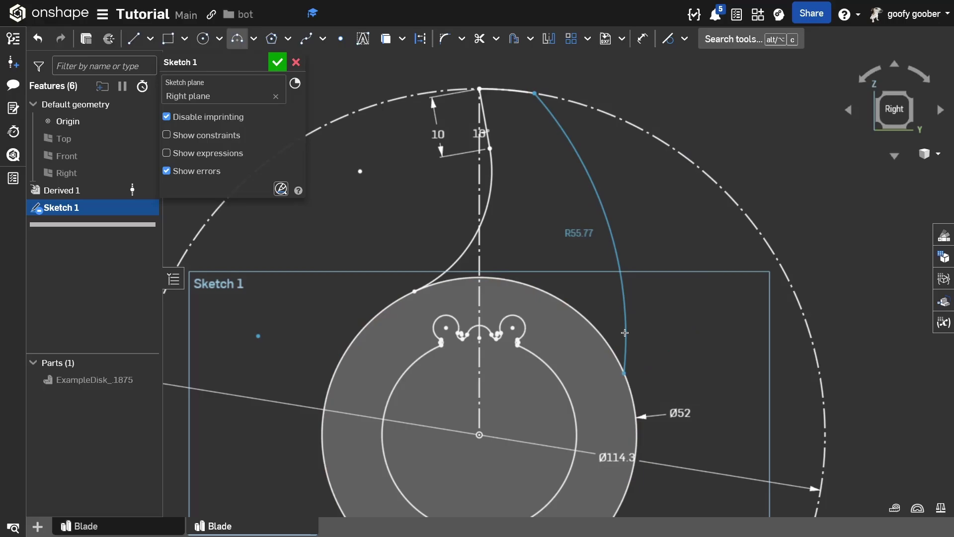
{"action": "left_click", "coordinate": [609, 226]}
{"action": "key", "text": "Escape"}
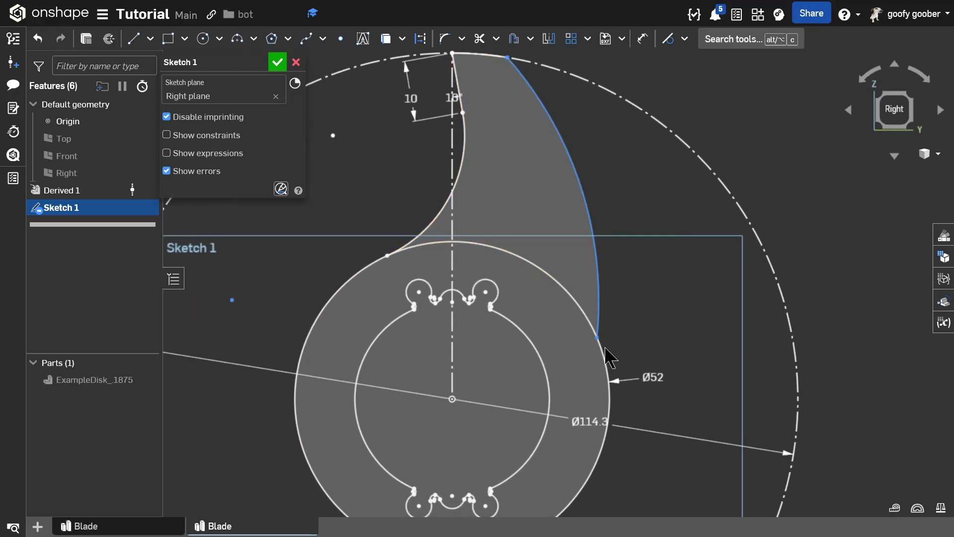
Make the outer blade arc tangent to the 52 mm circle
{"action": "left_click", "coordinate": [599, 309]}
{"action": "key", "text": "t"}
{"action": "mouse_move", "coordinate": [619, 277]}
{"action": "left_mouse_down"}
{"action": "mouse_move", "coordinate": [605, 263]}
{"action": "mouse_move", "coordinate": [625, 260]}
{"action": "mouse_move", "coordinate": [617, 259]}
{"action": "left_mouse_up"}
Dimension the horizontal distance between the two ends of the blade's tip arc as 9 mm
{"action": "middle_click_drag", "start_coordinate": [522, 193], "coordinate": [545, 335]}
{"action": "key", "text": "d"}
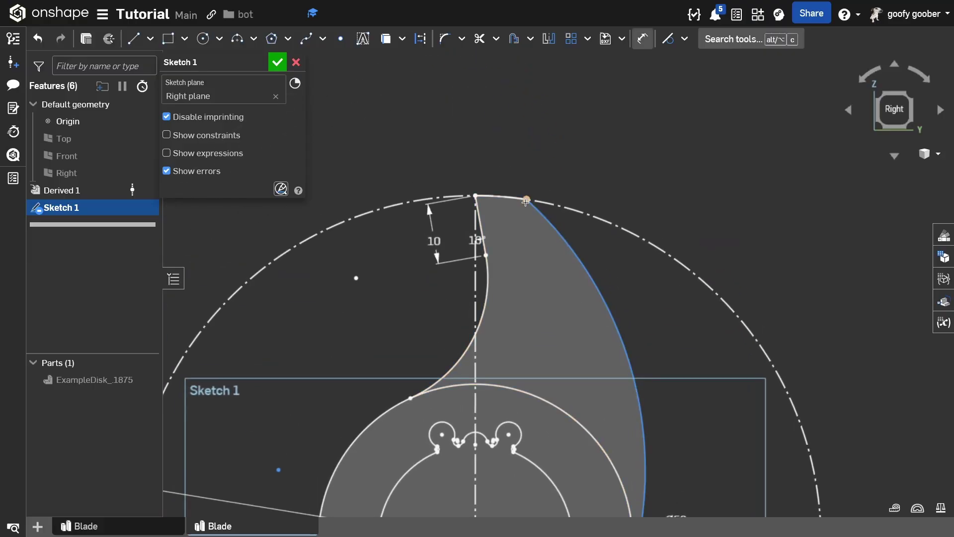
{"action": "left_click", "coordinate": [476, 196]}
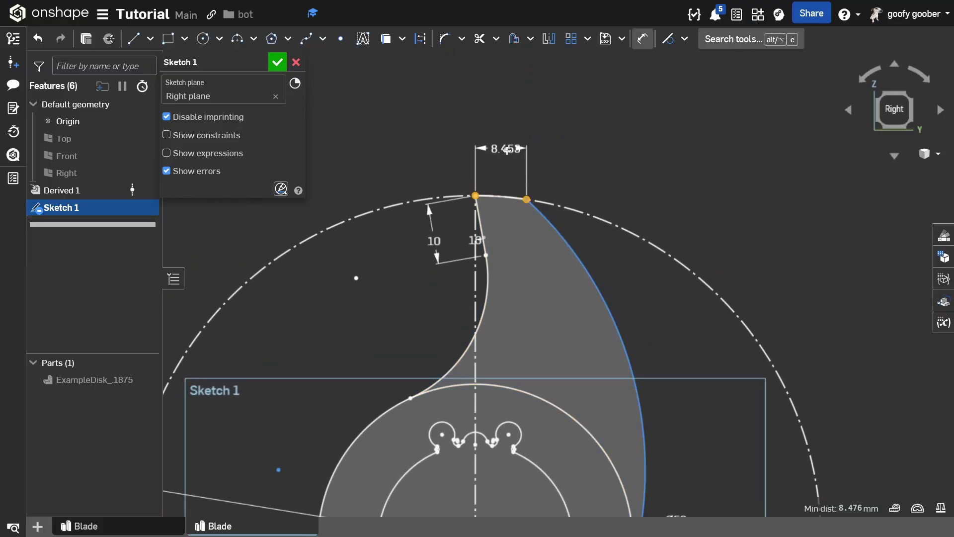
{"action": "left_click", "coordinate": [510, 154]}
{"action": "type", "text": "9"}
{"action": "key", "text": "Return"}
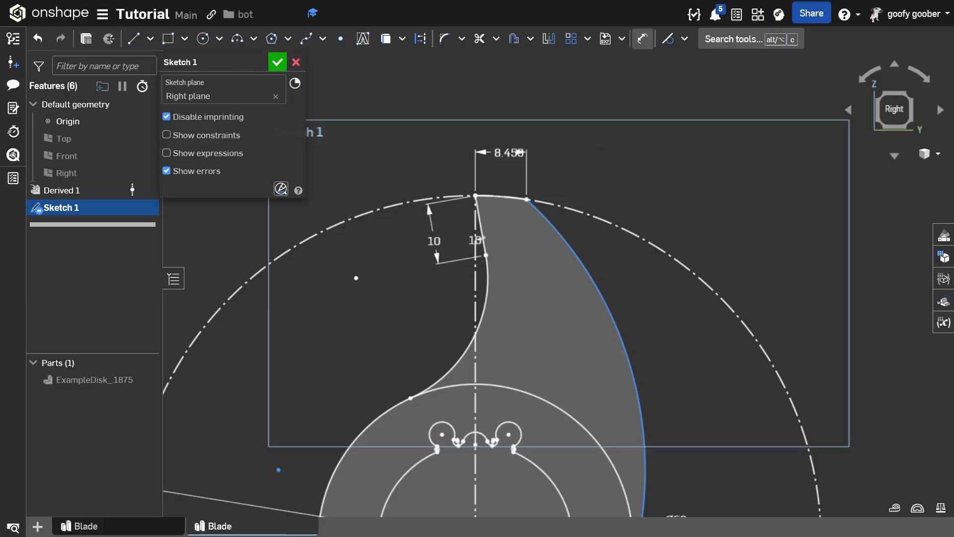
{"action": "key", "text": "Escape"}
Add a radius dimension of 90 mm to the outer blade arc
{"action": "middle_click_drag", "start_coordinate": [536, 219], "coordinate": [537, 143]}
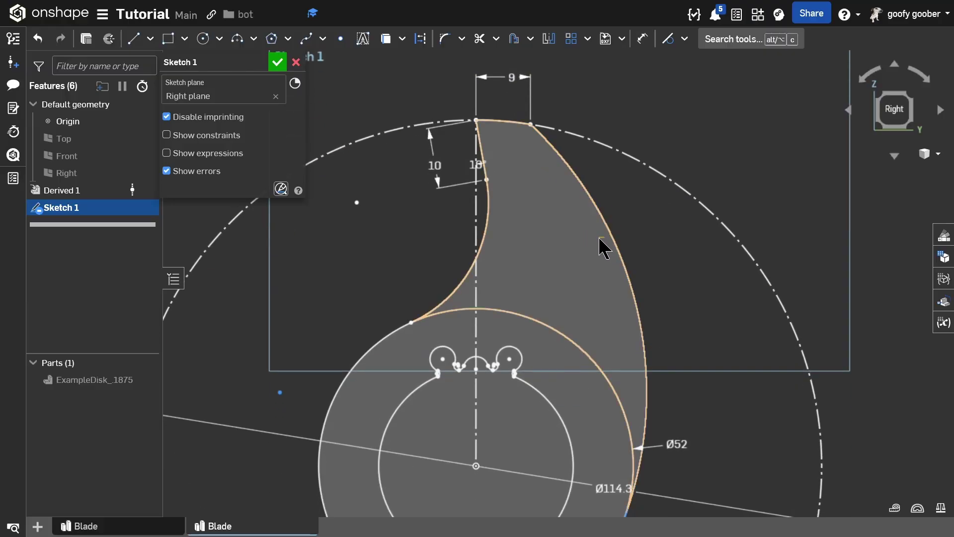
{"action": "left_click", "coordinate": [618, 245]}
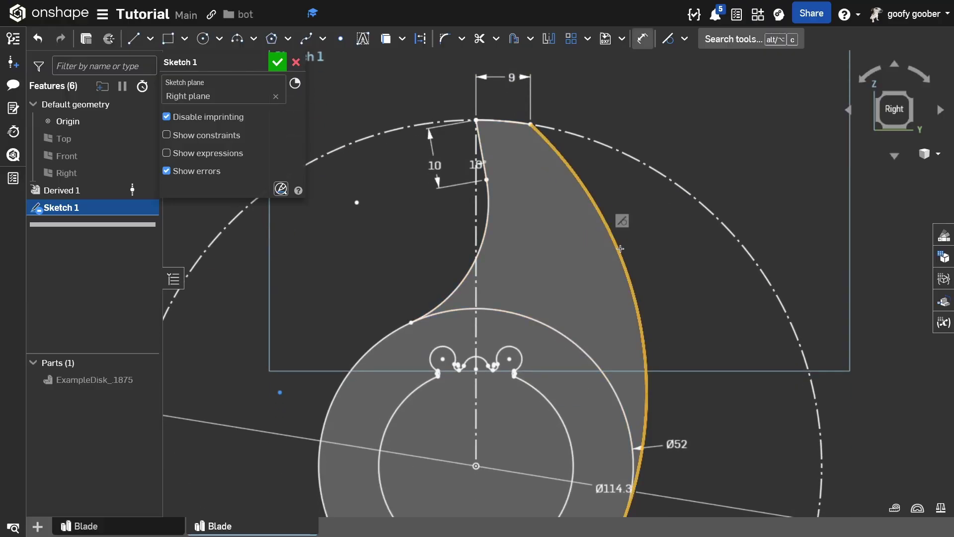
{"action": "left_click", "coordinate": [646, 244]}
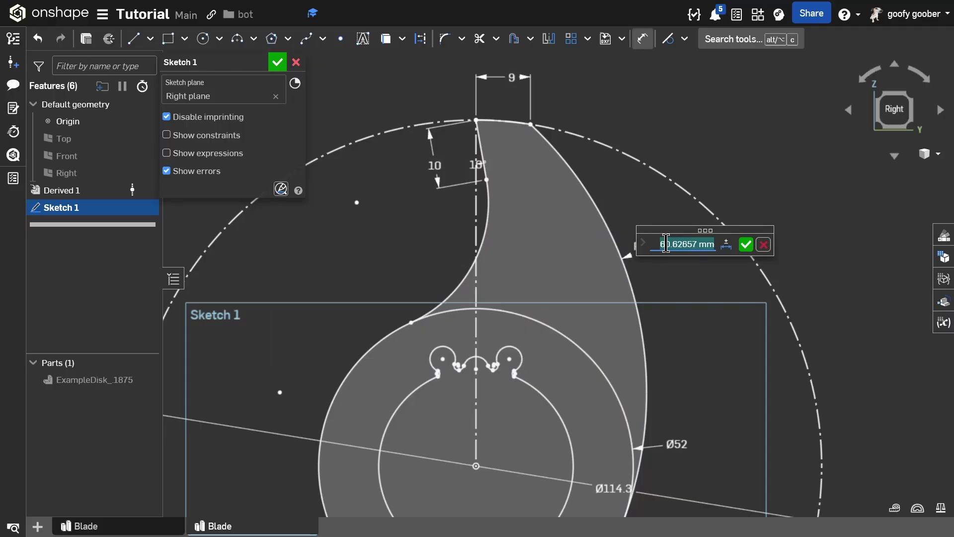
{"action": "type", "text": "90"}
{"action": "key", "text": "Return"}
Change the outer blade arc's radius to 92 mm and check where it meets the 52 mm circle
{"action": "scroll", "coordinate": [641, 238], "scroll_direction": "down", "scroll_amount": 3}
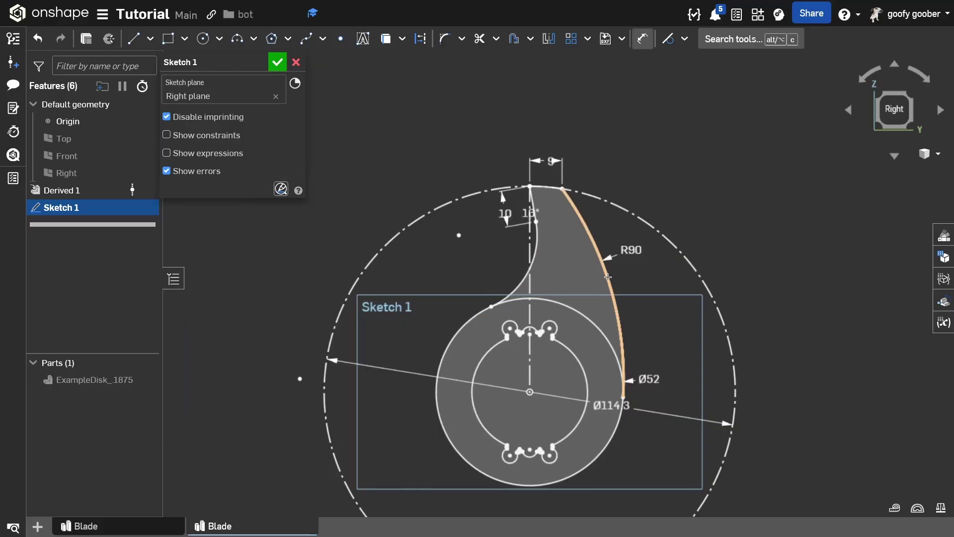
{"action": "scroll", "coordinate": [641, 229], "scroll_direction": "up", "scroll_amount": 3}
{"action": "double_click", "coordinate": [640, 218]}
{"action": "type", "text": "92"}
{"action": "key", "text": "Return"}
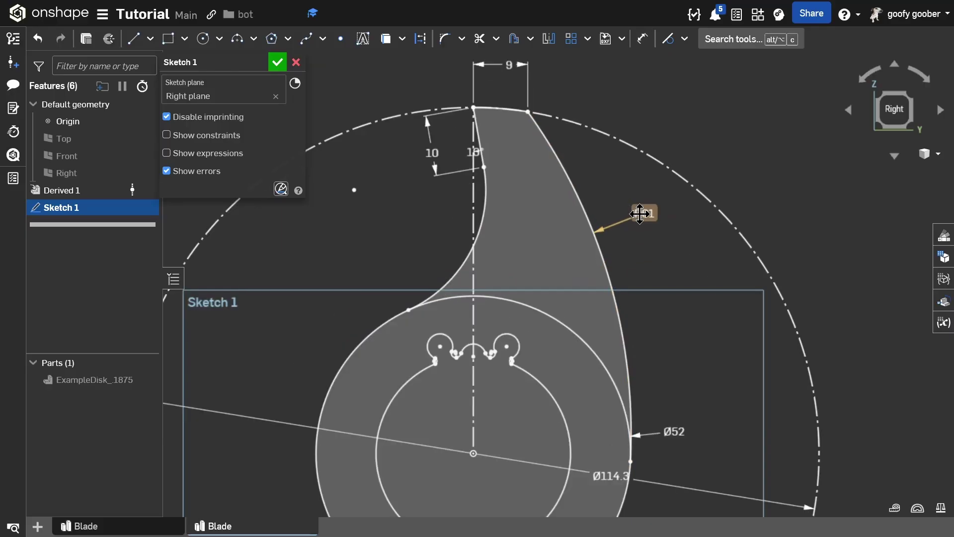
{"action": "scroll", "coordinate": [543, 268], "scroll_direction": "down", "scroll_amount": 2}
{"action": "scroll", "coordinate": [543, 268], "scroll_direction": "up", "scroll_amount": 3}
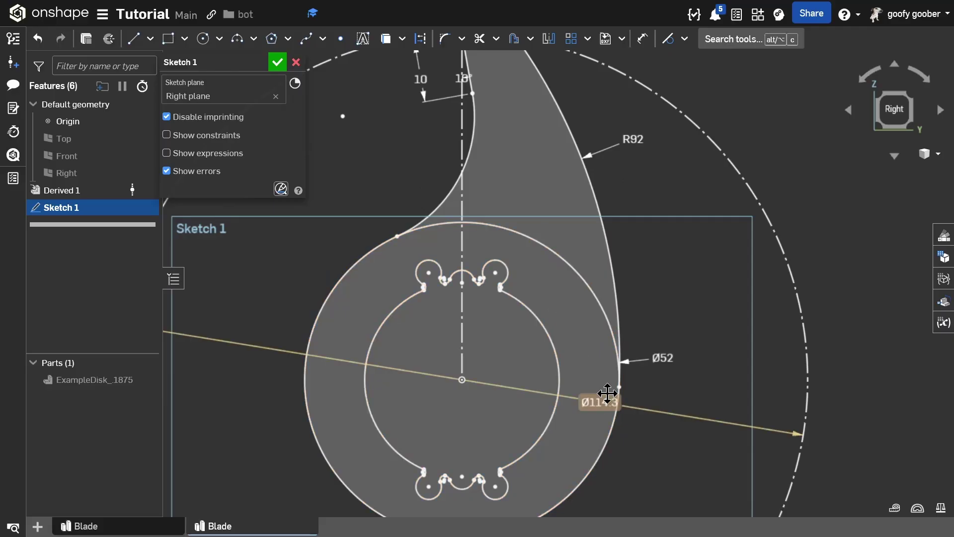
{"action": "scroll", "coordinate": [553, 362], "scroll_direction": "down", "scroll_amount": 3}
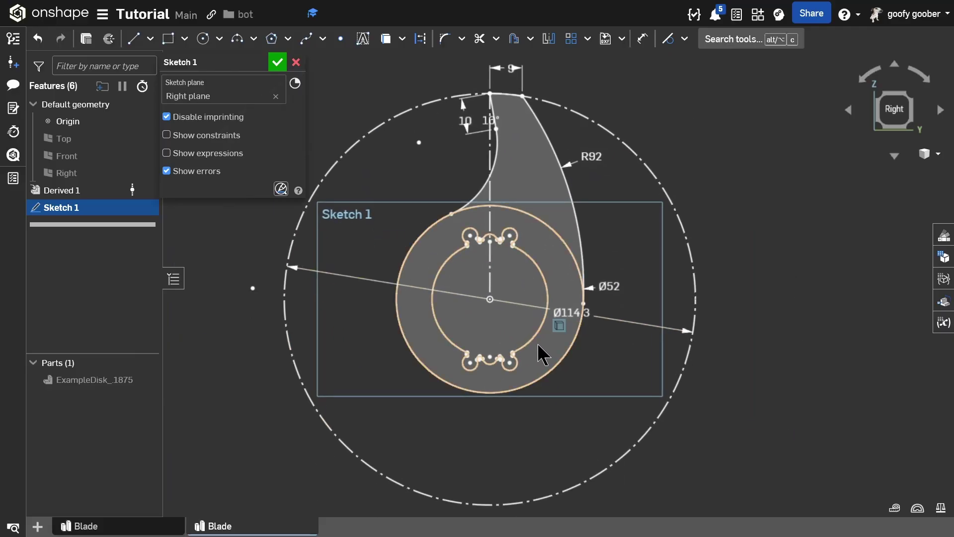
{"action": "key", "text": "c"}
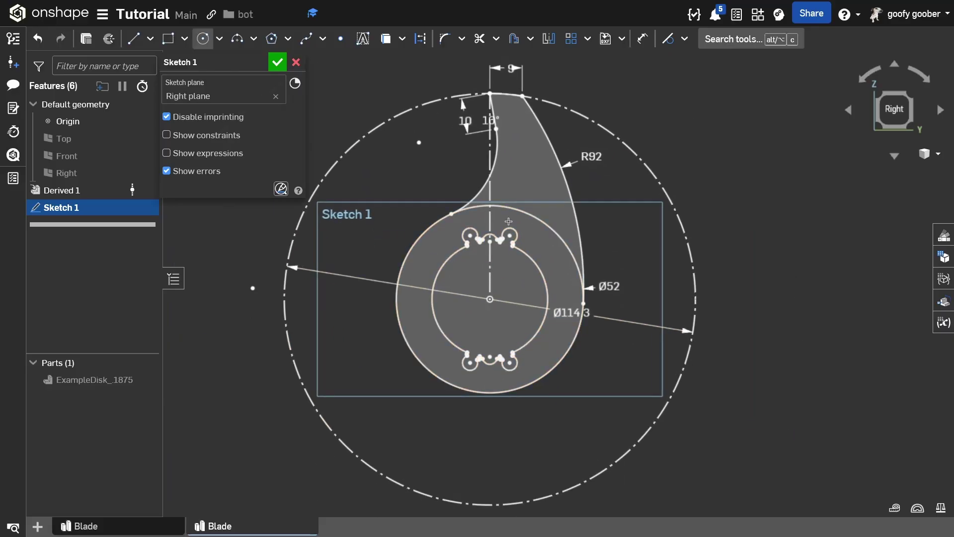
{"action": "key", "text": "Escape"}
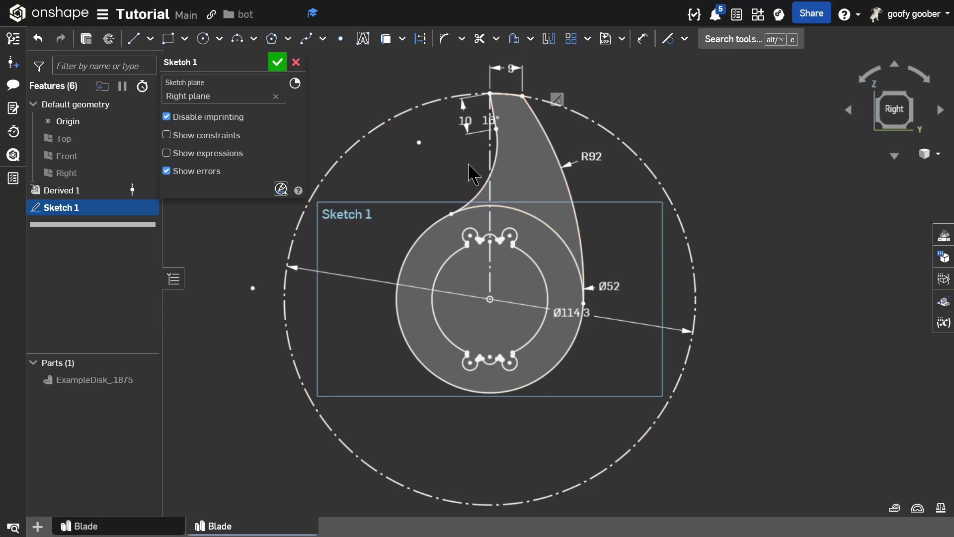
{"action": "middle_click_drag", "start_coordinate": [463, 153], "coordinate": [462, 178]}
{"action": "left_click", "coordinate": [587, 39]}
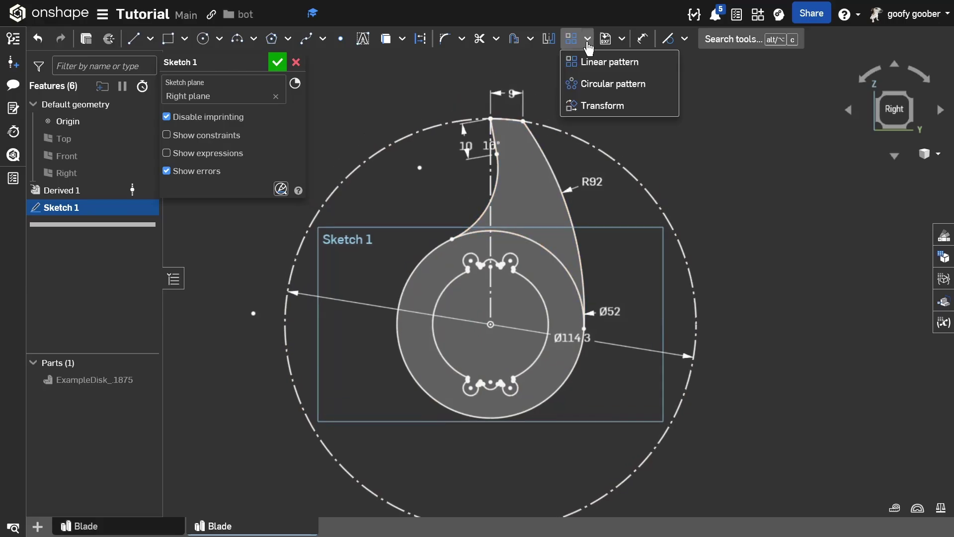
{"action": "left_click", "coordinate": [599, 84]}
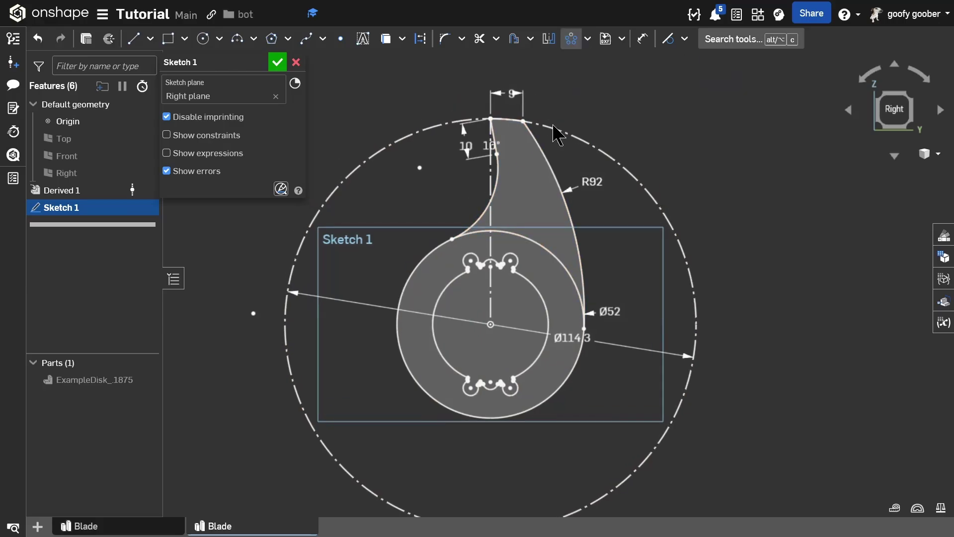
{"action": "left_click", "coordinate": [575, 237]}
{"action": "left_click", "coordinate": [516, 128]}
{"action": "left_click", "coordinate": [491, 144]}
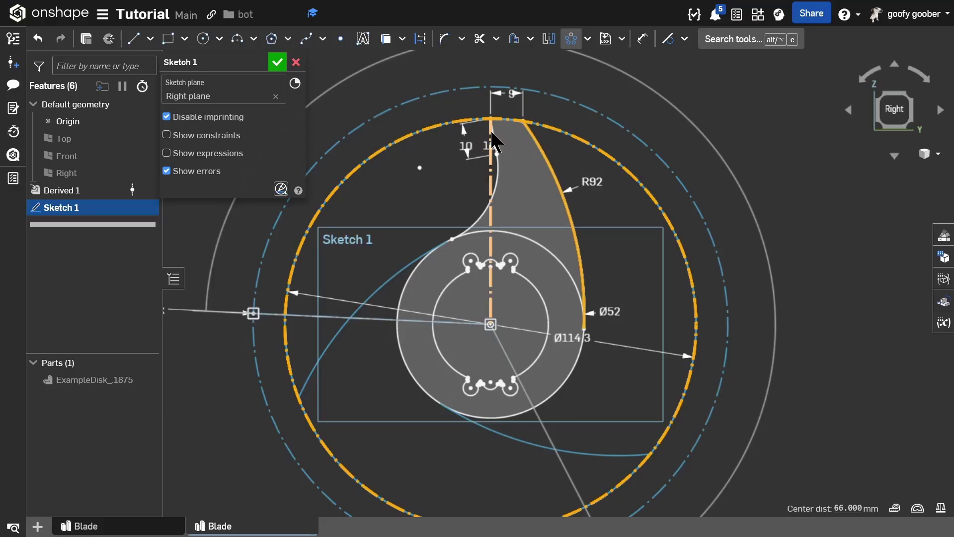
{"action": "left_click", "coordinate": [496, 176]}
{"action": "middle_click_drag", "start_coordinate": [488, 299], "coordinate": [499, 214]}
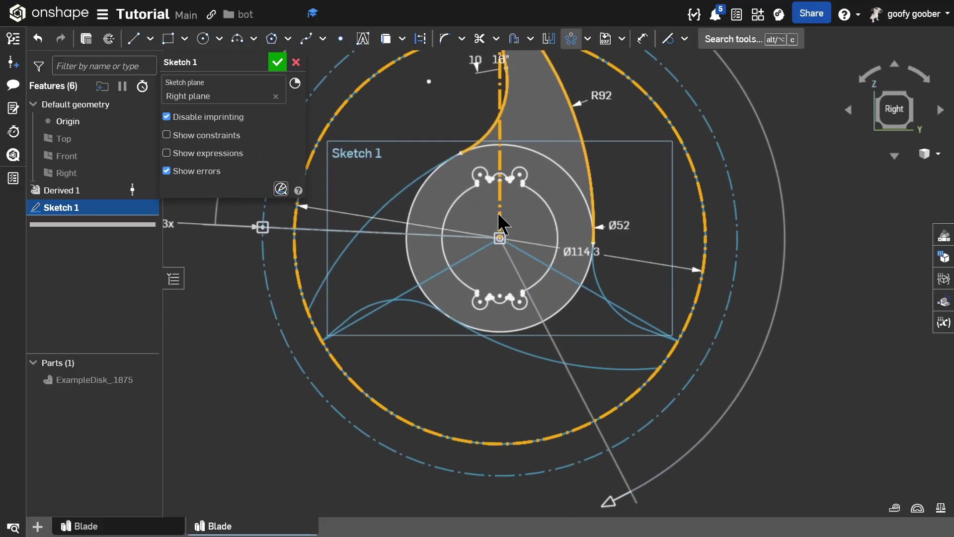
{"action": "middle_click_drag", "start_coordinate": [529, 168], "coordinate": [523, 255]}
{"action": "scroll", "coordinate": [522, 257], "scroll_direction": "down", "scroll_amount": 3}
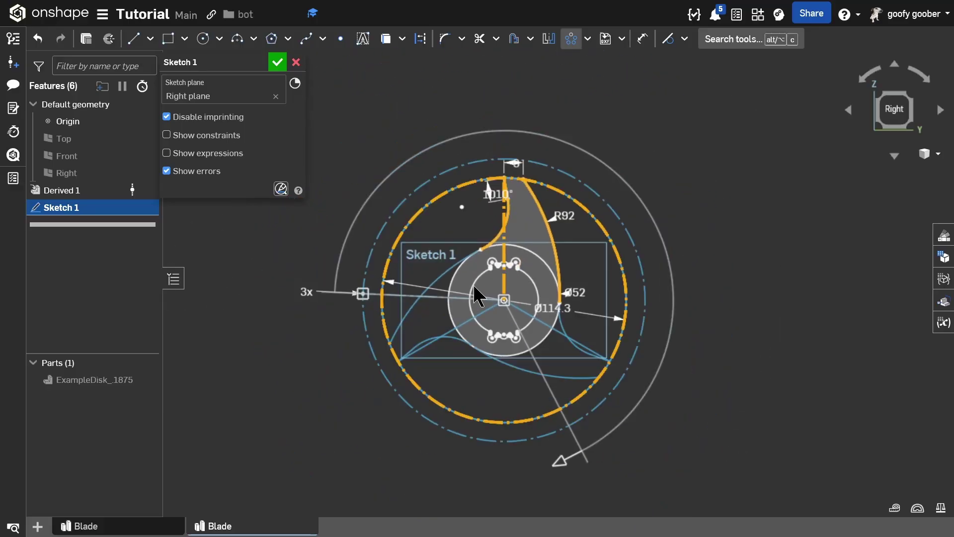
{"action": "left_click", "coordinate": [307, 293]}
{"action": "type", "text": "2"}
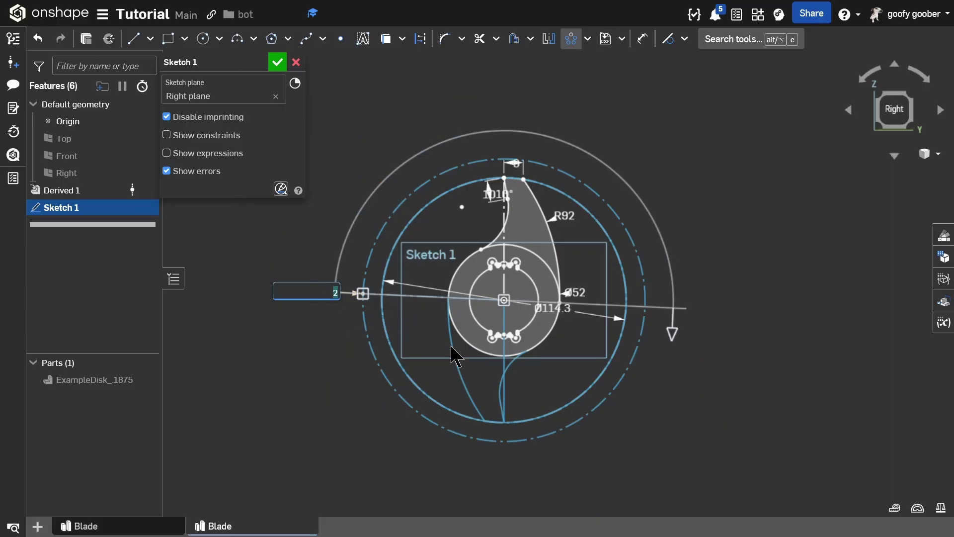
{"action": "scroll", "coordinate": [502, 330], "scroll_direction": "up", "scroll_amount": 3}
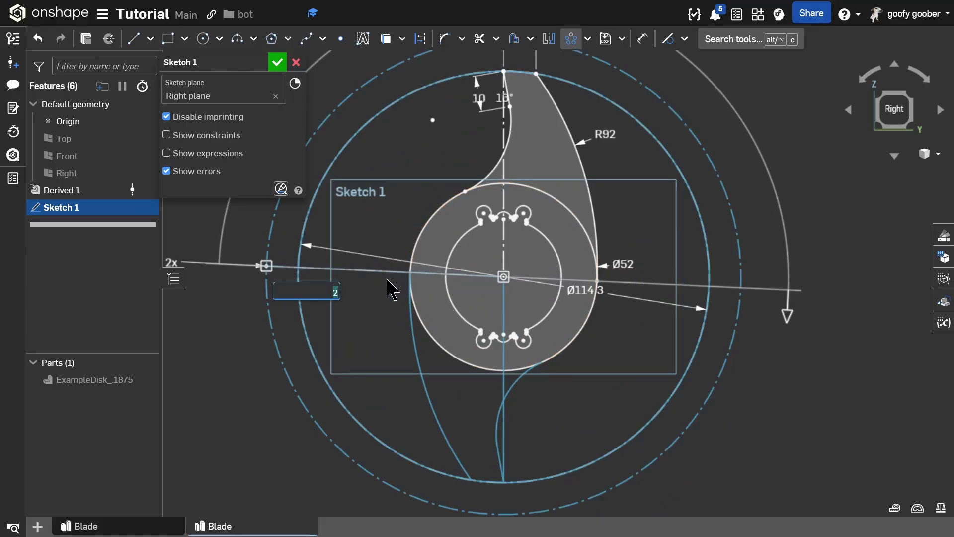
{"action": "middle_click_drag", "start_coordinate": [578, 346], "coordinate": [564, 393]}
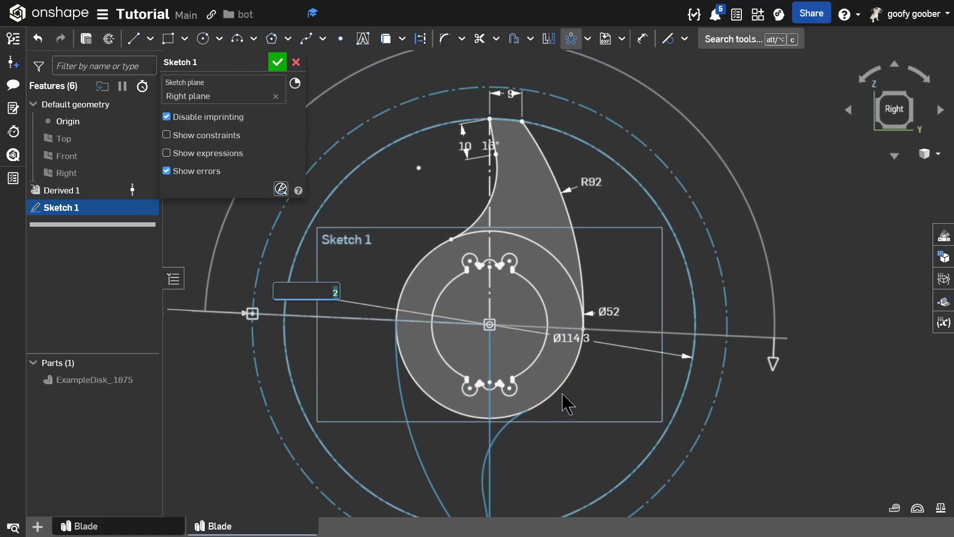
{"action": "middle_click_drag", "start_coordinate": [478, 335], "coordinate": [492, 299]}
{"action": "key", "text": "Escape"}
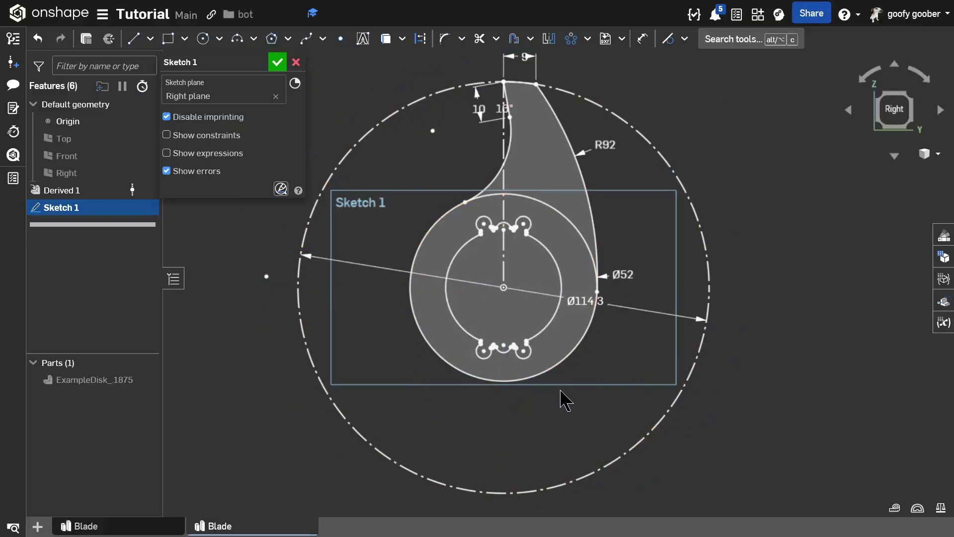
Draw a construction circle centred on the origin between the 52 mm circle and the outer circle, about 81 mm in diameter
{"action": "left_click", "coordinate": [503, 287]}
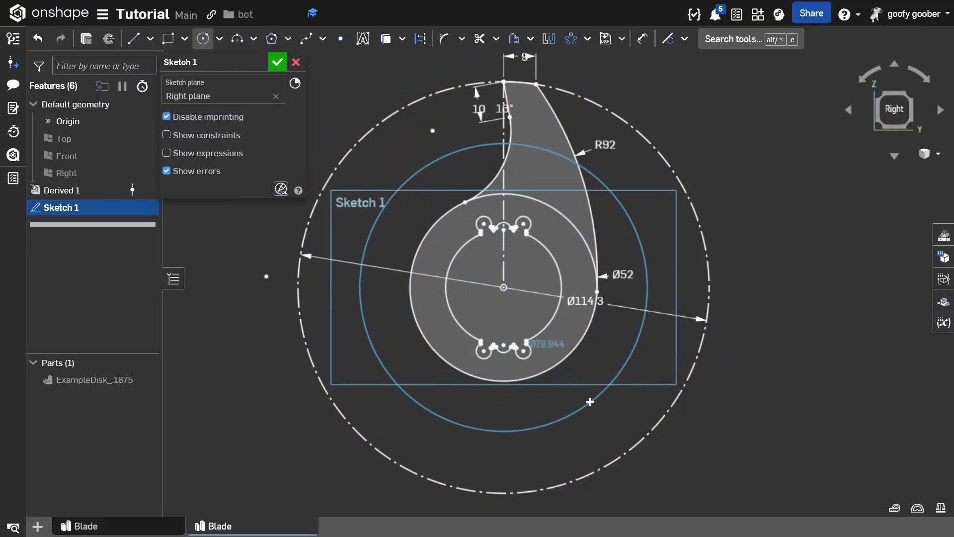
{"action": "key", "text": "q"}
{"action": "left_click", "coordinate": [593, 404]}
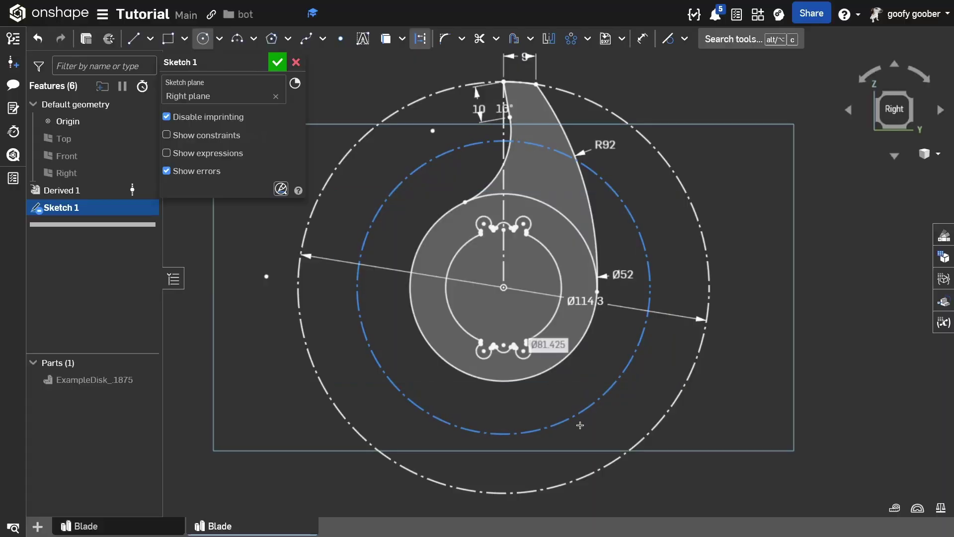
{"action": "middle_click_drag", "start_coordinate": [580, 425], "coordinate": [575, 413]}
{"action": "key", "text": "d"}
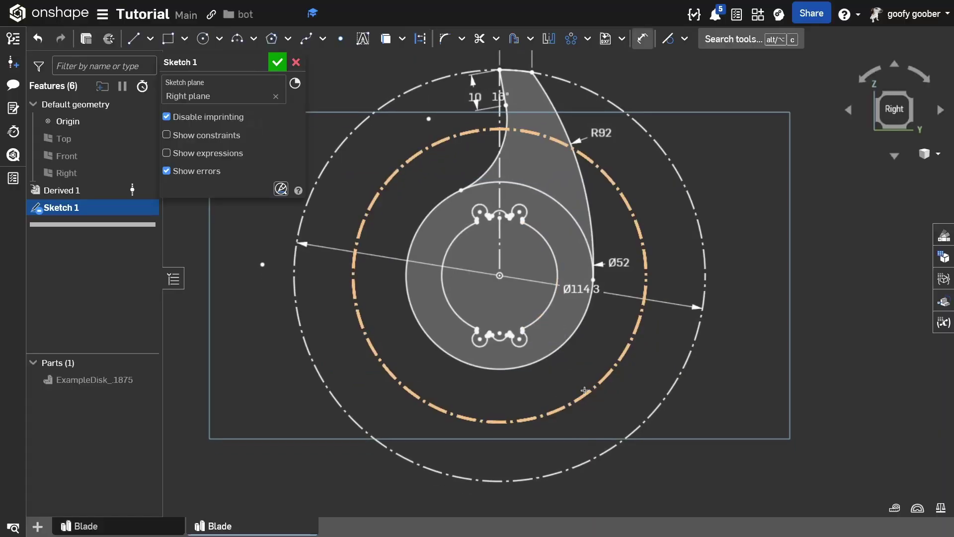
{"action": "left_click", "coordinate": [570, 403]}
{"action": "left_click", "coordinate": [641, 402]}
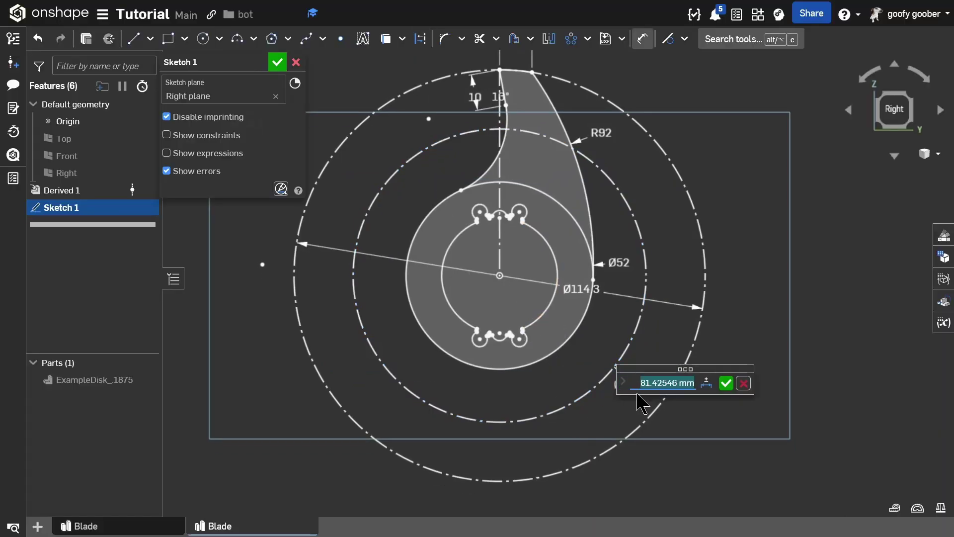
{"action": "key", "text": "Escape"}
{"action": "left_click", "coordinate": [638, 386]}
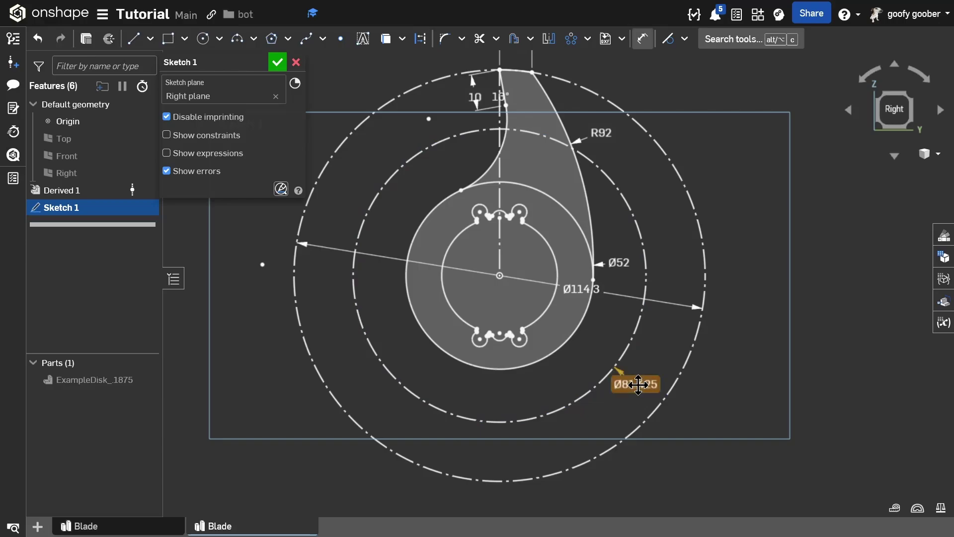
{"action": "key", "text": "Delete"}
{"action": "middle_click_drag", "start_coordinate": [580, 392], "coordinate": [594, 377]}
{"action": "key", "text": "d"}
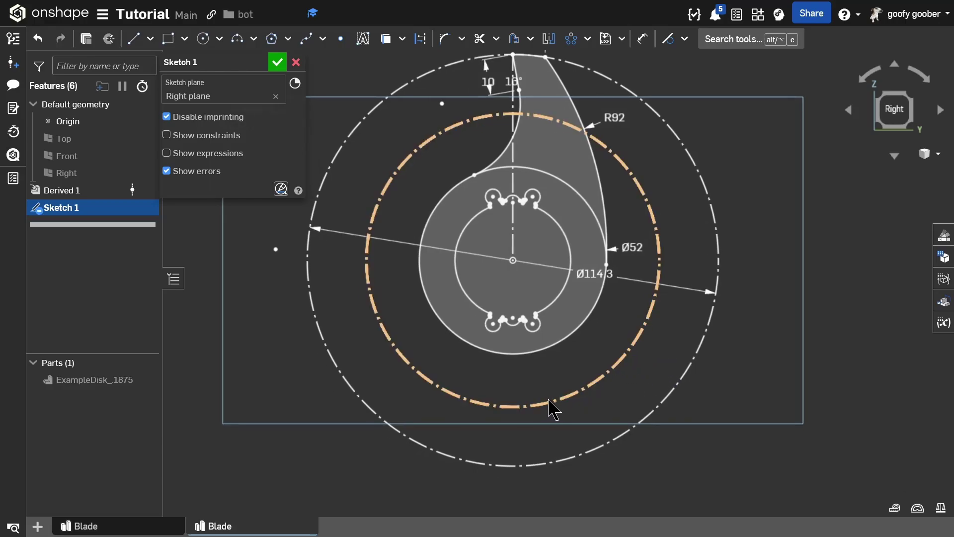
{"action": "left_click", "coordinate": [547, 402]}
{"action": "key", "text": "d"}
{"action": "left_click", "coordinate": [544, 403]}
{"action": "left_click", "coordinate": [547, 466]}
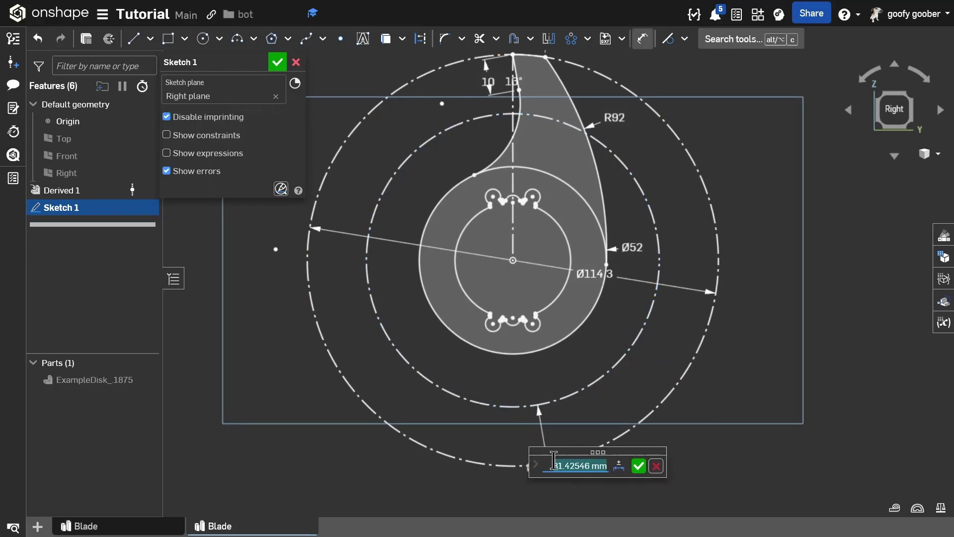
{"action": "key", "text": "Return"}
{"action": "key", "text": "ctrl+z"}
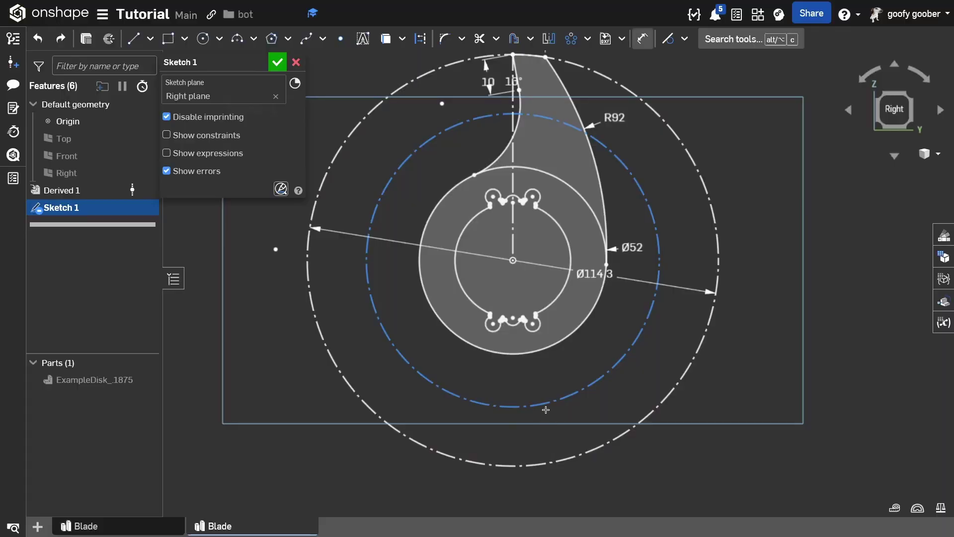
Dimension the radial gap between the middle and outer construction circles as 15 mm
{"action": "key", "text": "d"}
{"action": "left_click", "coordinate": [546, 406]}
{"action": "left_click", "coordinate": [544, 464]}
{"action": "left_click", "coordinate": [541, 441]}
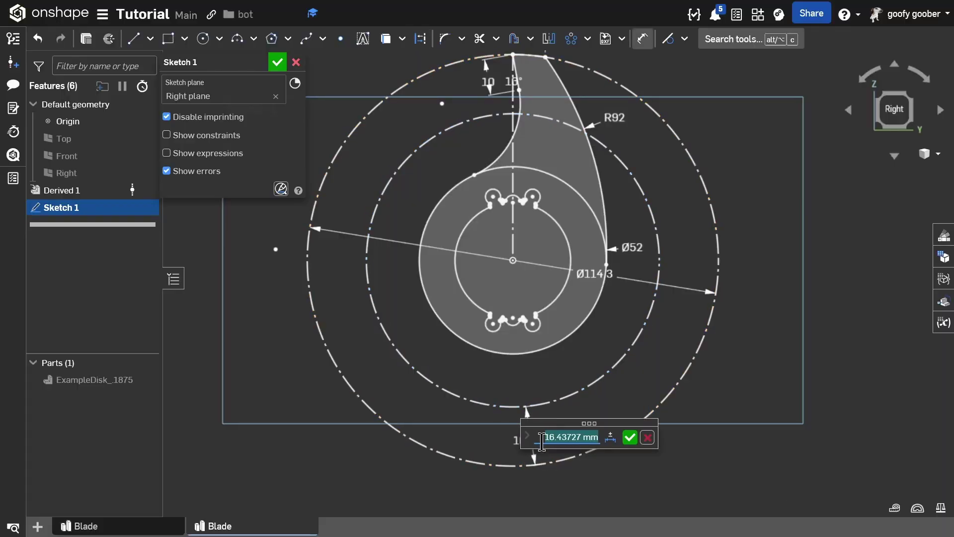
{"action": "type", "text": "15"}
{"action": "key", "text": "Return"}
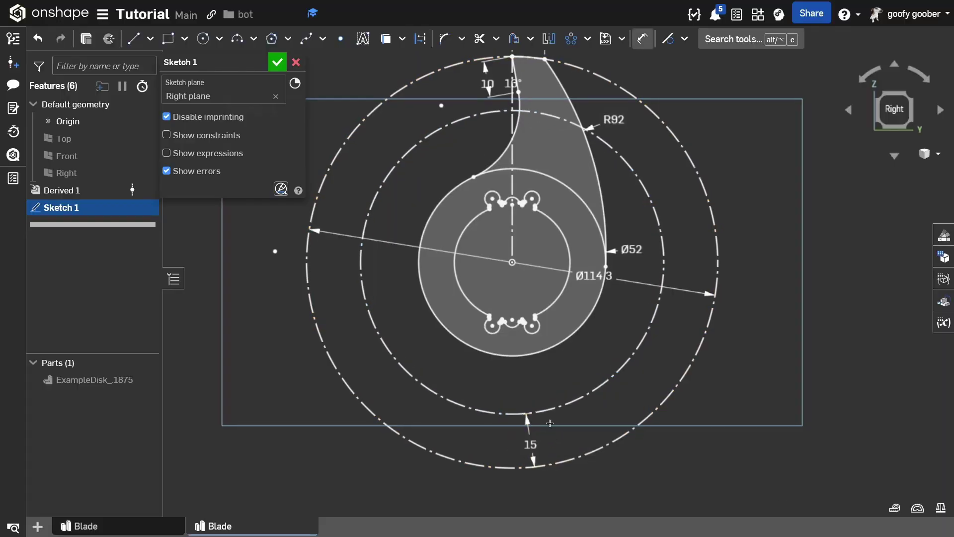
Change the gap between the middle and outer construction circles to 13 mm
{"action": "double_click", "coordinate": [530, 443]}
{"action": "key", "text": "Down"}
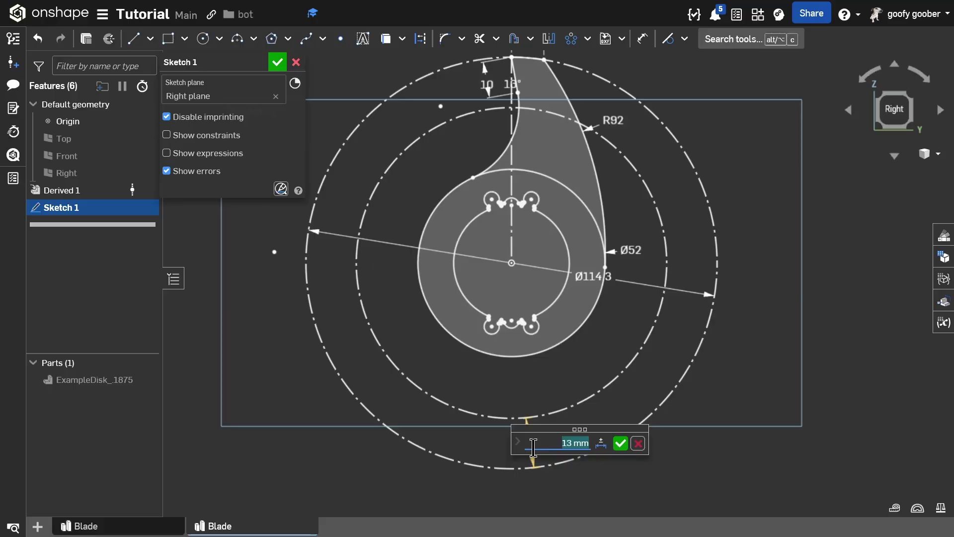
{"action": "key", "text": "Return"}
Draw a construction line from the origin down-right to the middle circle and a short inward line from its end, angled 10° to it
{"action": "key", "text": "l"}
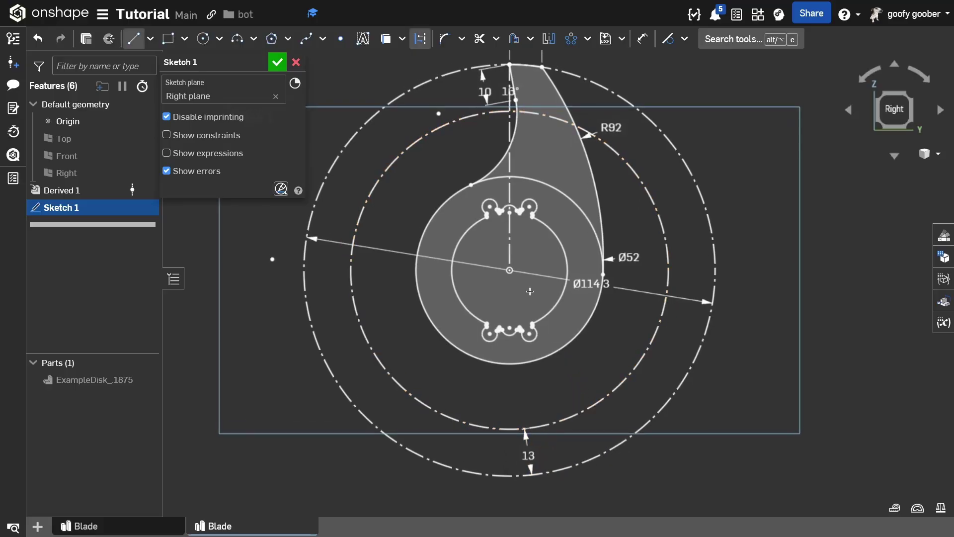
{"action": "left_click", "coordinate": [600, 399]}
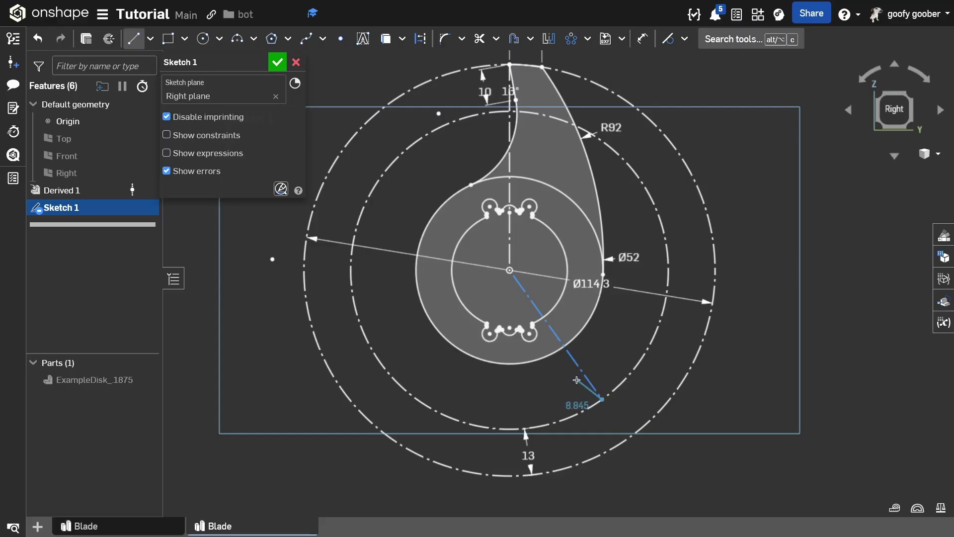
{"action": "scroll", "coordinate": [584, 386], "scroll_direction": "up", "scroll_amount": 5}
{"action": "left_click", "coordinate": [595, 376]}
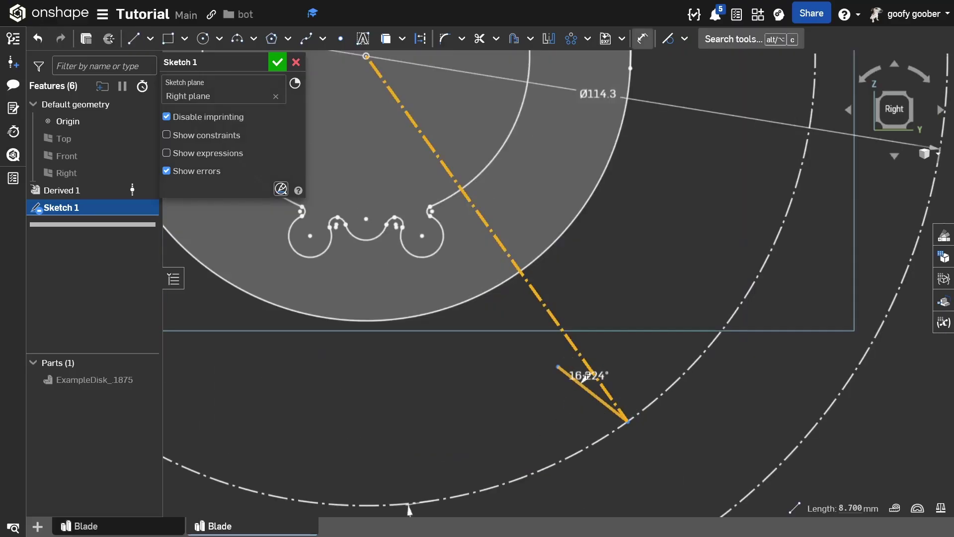
{"action": "left_click", "coordinate": [585, 376]}
{"action": "type", "text": "10"}
{"action": "key", "text": "Return"}
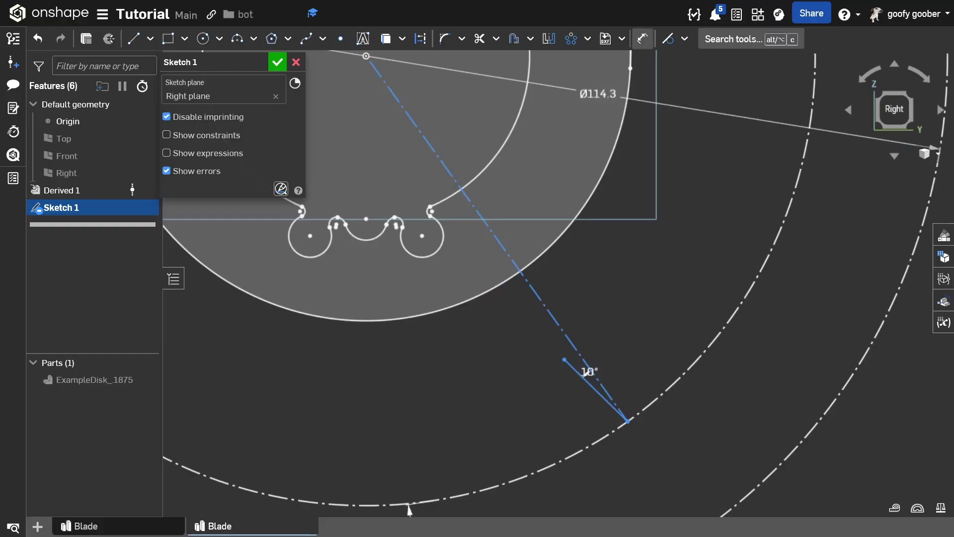
Dimension the short angled line's length as 9 mm
{"action": "key", "text": "d"}
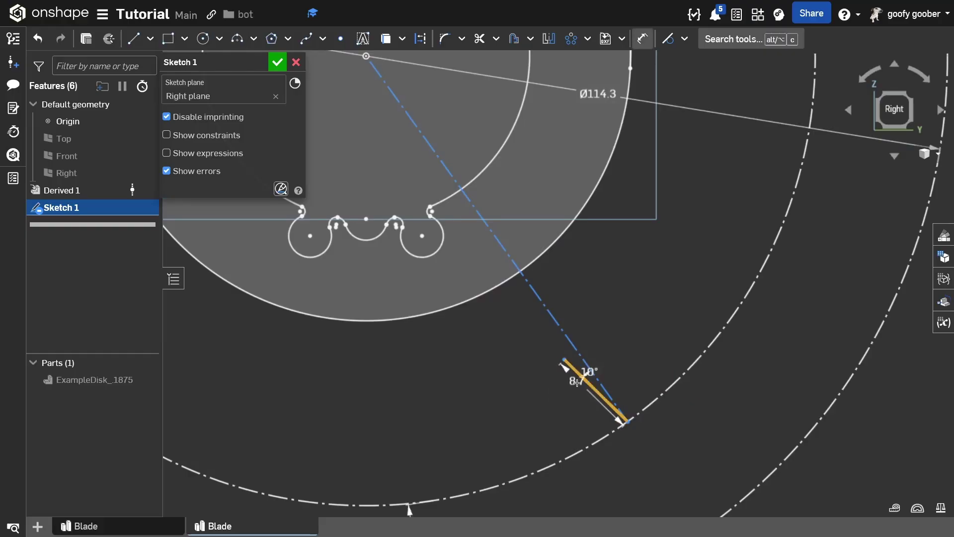
{"action": "left_click", "coordinate": [581, 375]}
{"action": "left_click", "coordinate": [582, 397]}
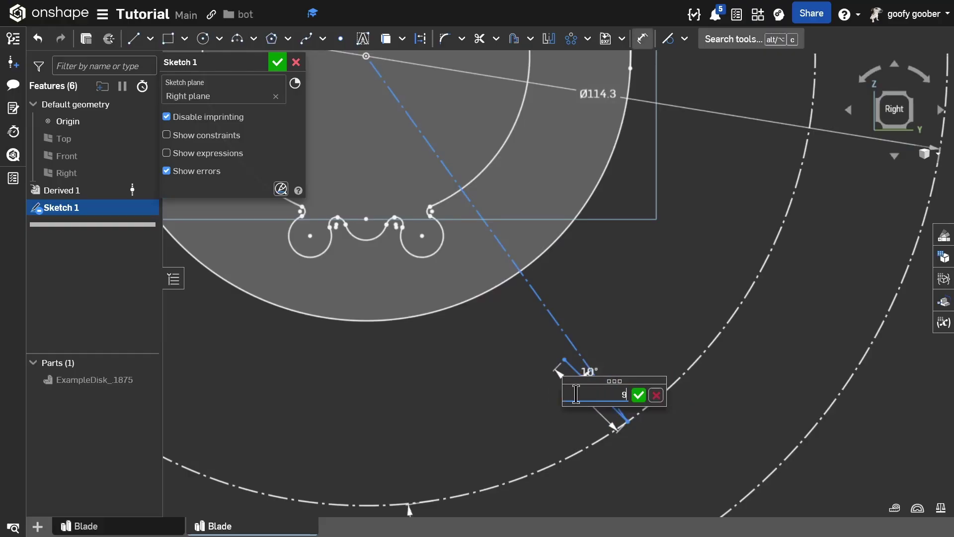
{"action": "key", "text": "Return"}
{"action": "key", "text": "Escape"}
Draw a three-point arc of about 12.5 mm radius from the short line's inner end to the 52 mm circle
{"action": "scroll", "coordinate": [567, 403], "scroll_direction": "down", "scroll_amount": 3}
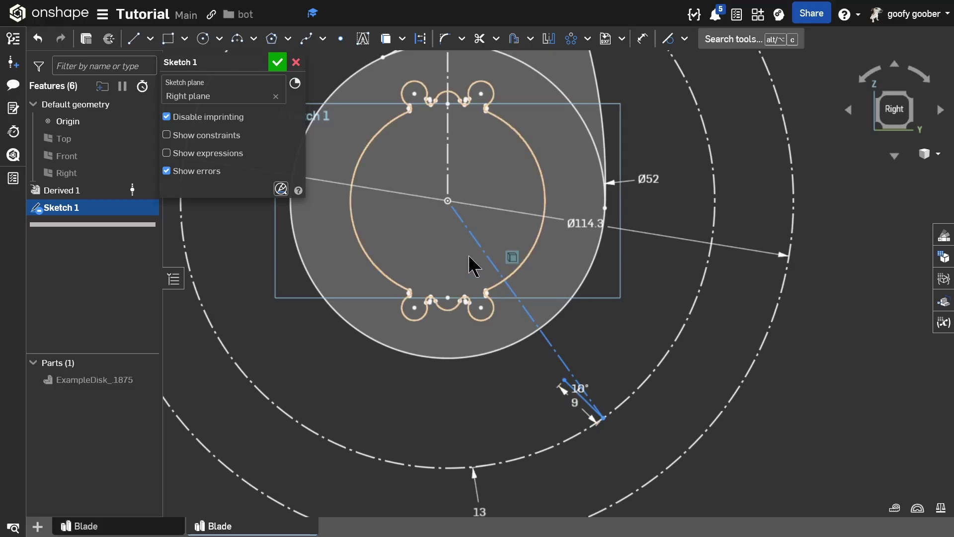
{"action": "left_click", "coordinate": [572, 298]}
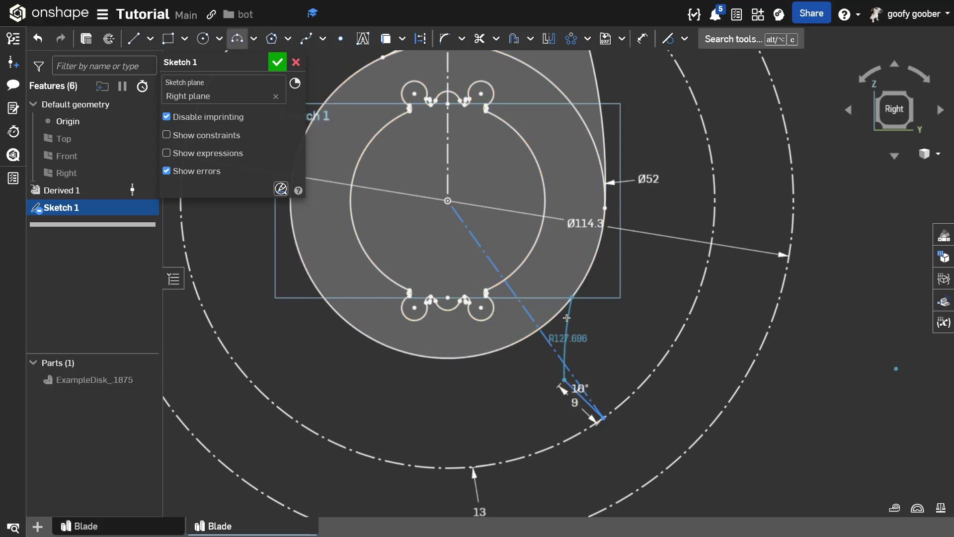
{"action": "left_click", "coordinate": [556, 330]}
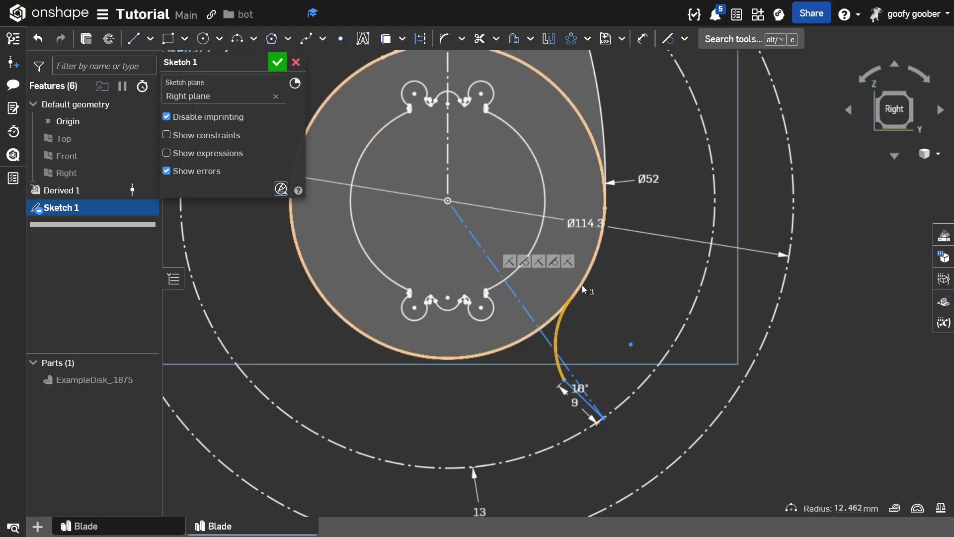
Make the new small arc tangent to both the 52 mm circle and the short angled line
{"action": "scroll", "coordinate": [574, 387], "scroll_direction": "up", "scroll_amount": 3}
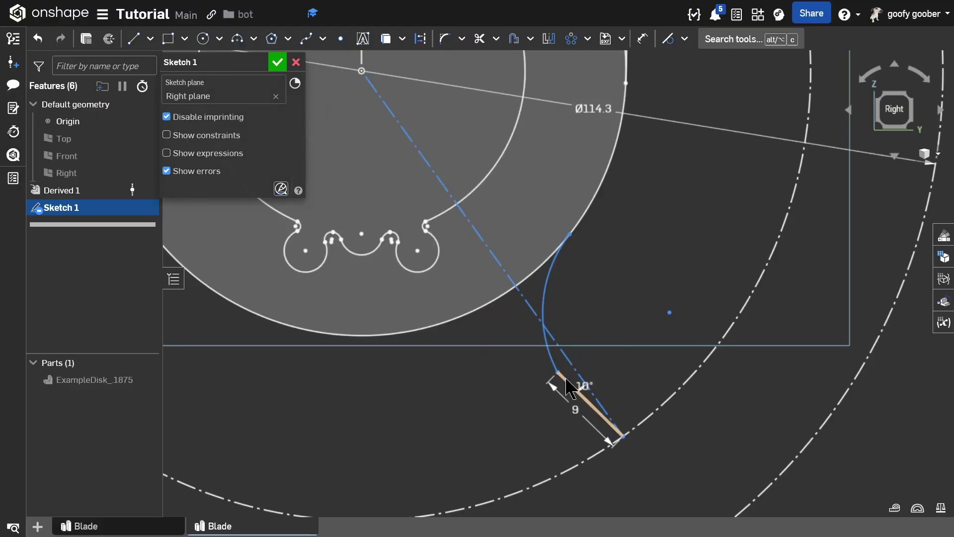
{"action": "left_click", "coordinate": [568, 383]}
{"action": "left_click", "coordinate": [547, 358]}
{"action": "key", "text": "t"}
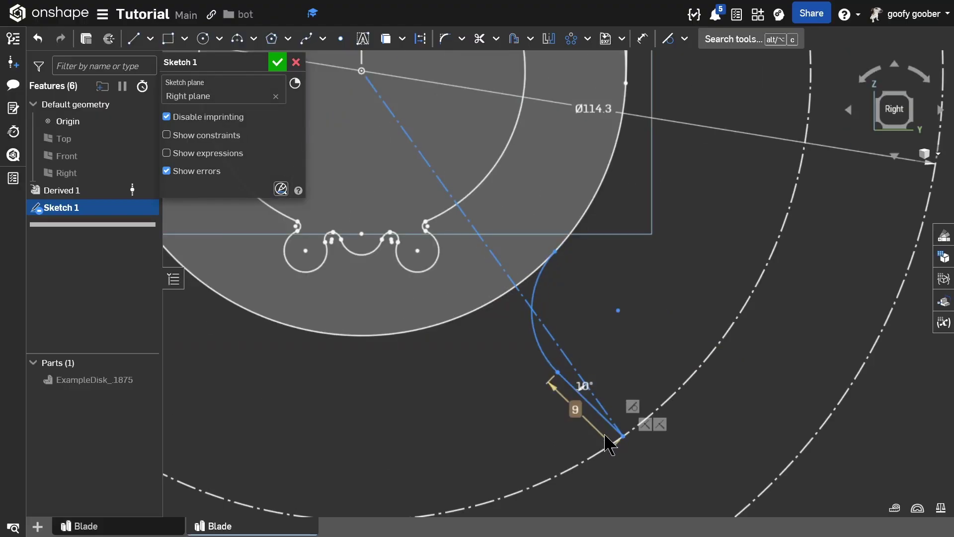
Dimension the angle between the vertical centreline and the slanted construction line as 140°
{"action": "scroll", "coordinate": [550, 404], "scroll_direction": "down", "scroll_amount": 3}
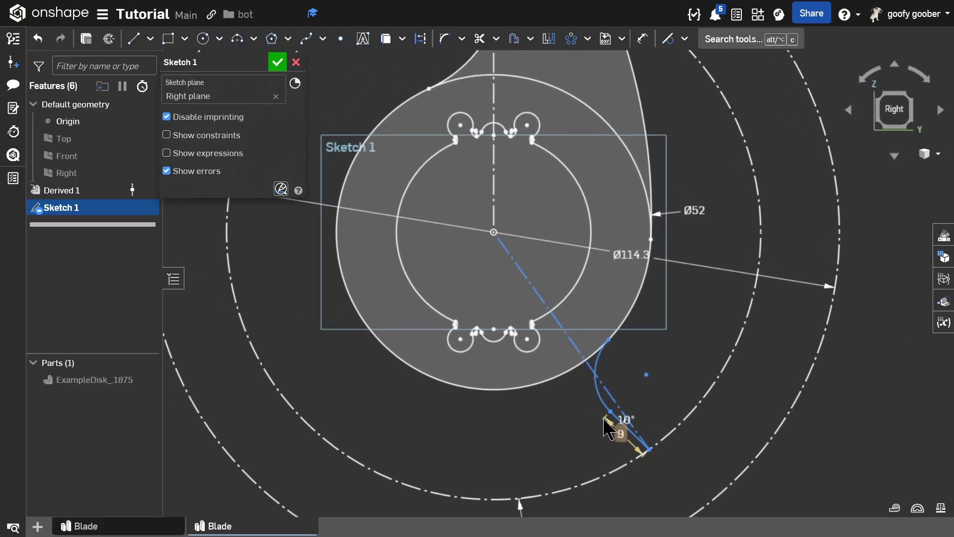
{"action": "key", "text": "d"}
{"action": "left_click", "coordinate": [517, 263]}
{"action": "left_click", "coordinate": [493, 208]}
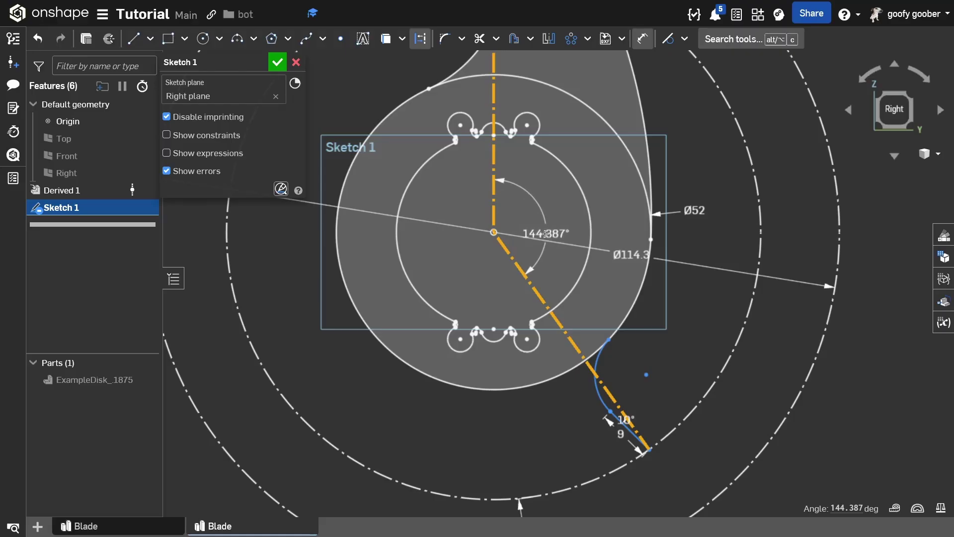
{"action": "left_click", "coordinate": [545, 235]}
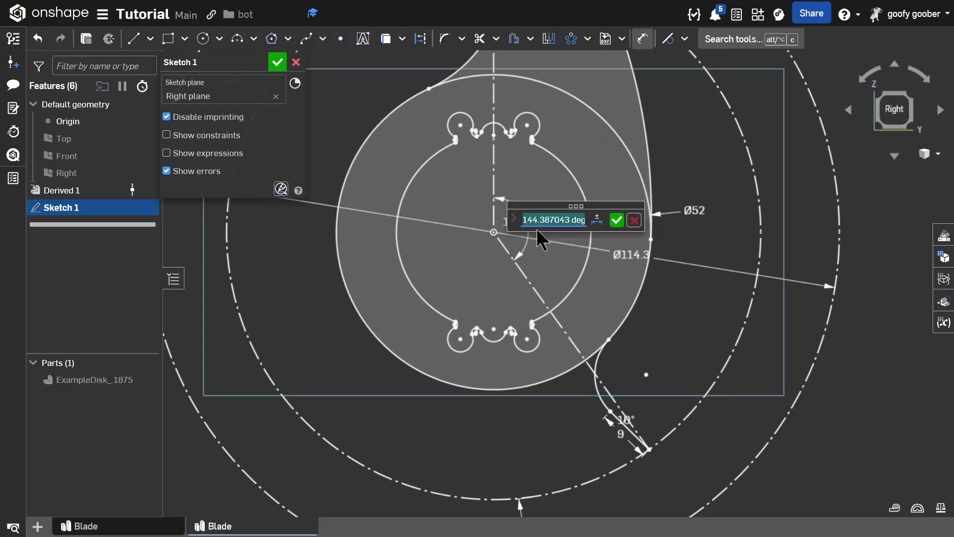
{"action": "type", "text": "140"}
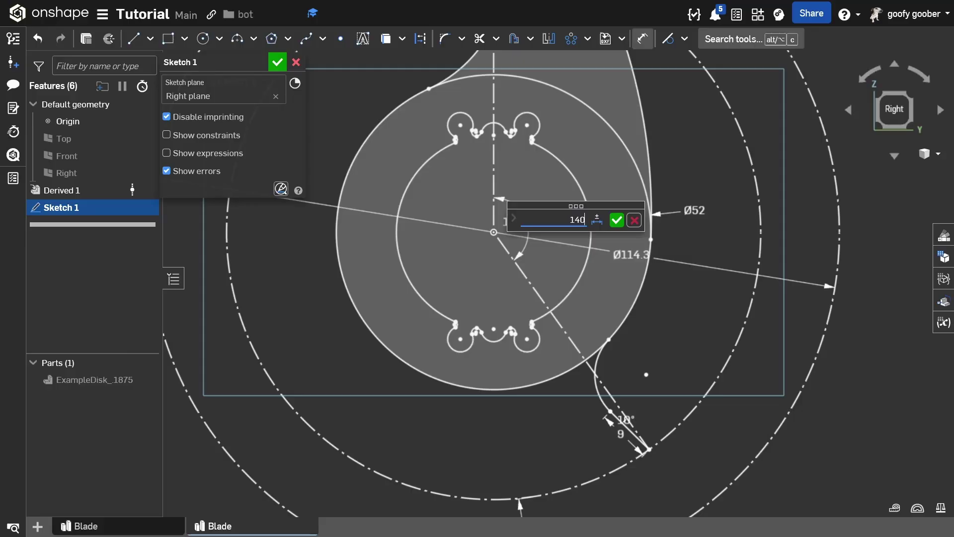
{"action": "key", "text": "Return"}
Draw a centre-point arc about the origin along the middle circle, from the short line's outer end round to the lower left
{"action": "scroll", "coordinate": [599, 360], "scroll_direction": "down", "scroll_amount": 3}
{"action": "scroll", "coordinate": [596, 358], "scroll_direction": "up", "scroll_amount": 3}
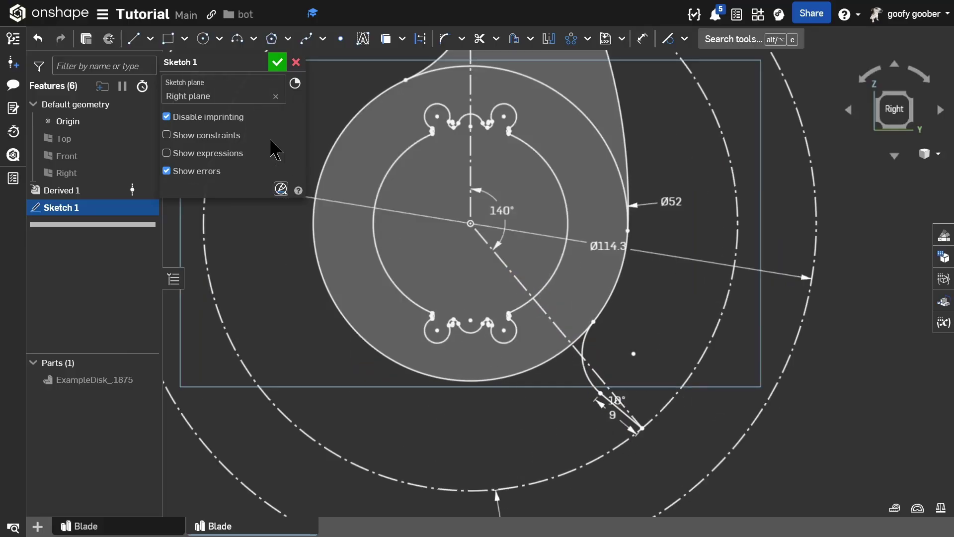
{"action": "left_click", "coordinate": [253, 38]}
{"action": "left_click", "coordinate": [268, 107]}
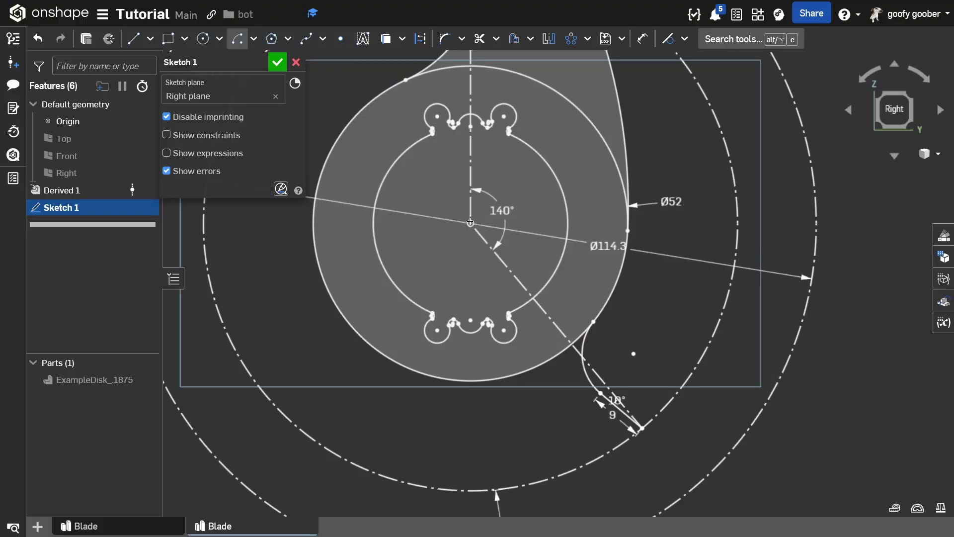
{"action": "left_click", "coordinate": [469, 225]}
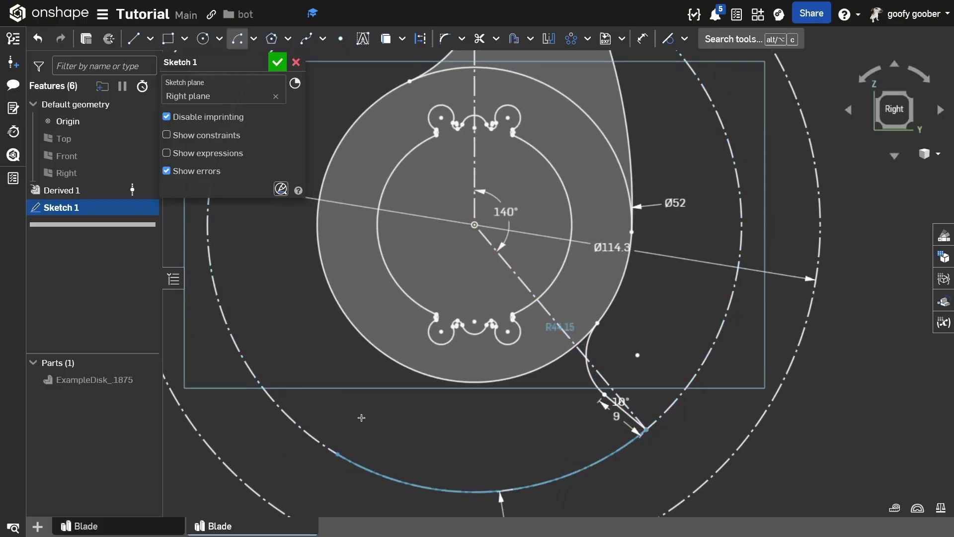
{"action": "left_click", "coordinate": [356, 407]}
{"action": "key", "text": "Escape"}
Draw a three-point arc from the bottom arc's left end up to the 52 mm circle and make it tangent to that circle
{"action": "middle_click_drag", "start_coordinate": [356, 407], "coordinate": [378, 373]}
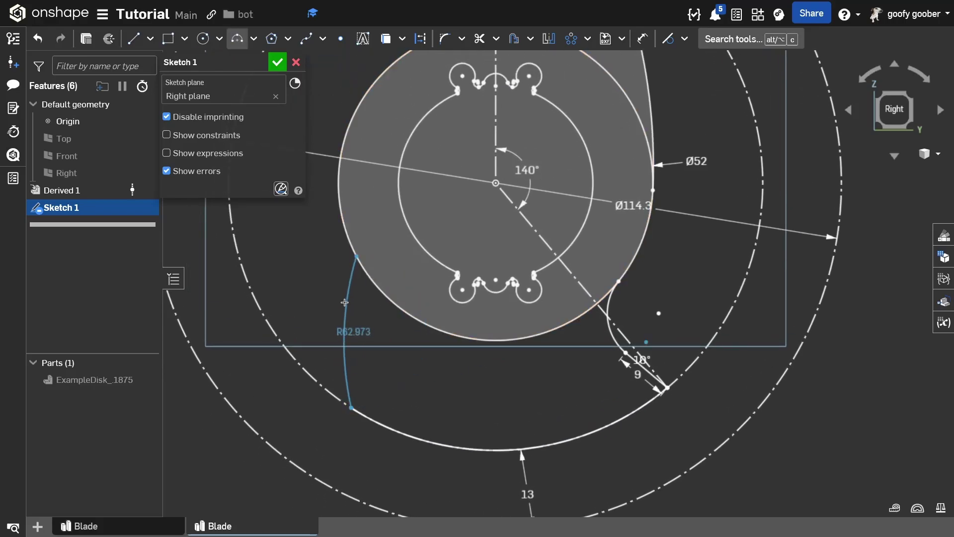
{"action": "left_click", "coordinate": [357, 254]}
{"action": "key", "text": "Escape"}
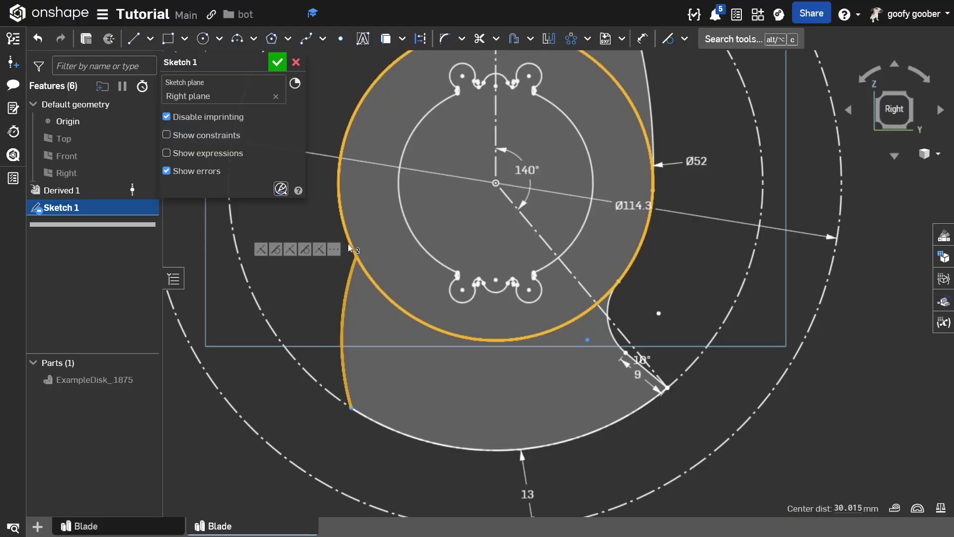
{"action": "left_click", "coordinate": [349, 244]}
Reshape the left tangent arc by moving its endpoints along the 52 mm circle and the middle construction circle
{"action": "scroll", "coordinate": [366, 348], "scroll_direction": "down", "scroll_amount": 3}
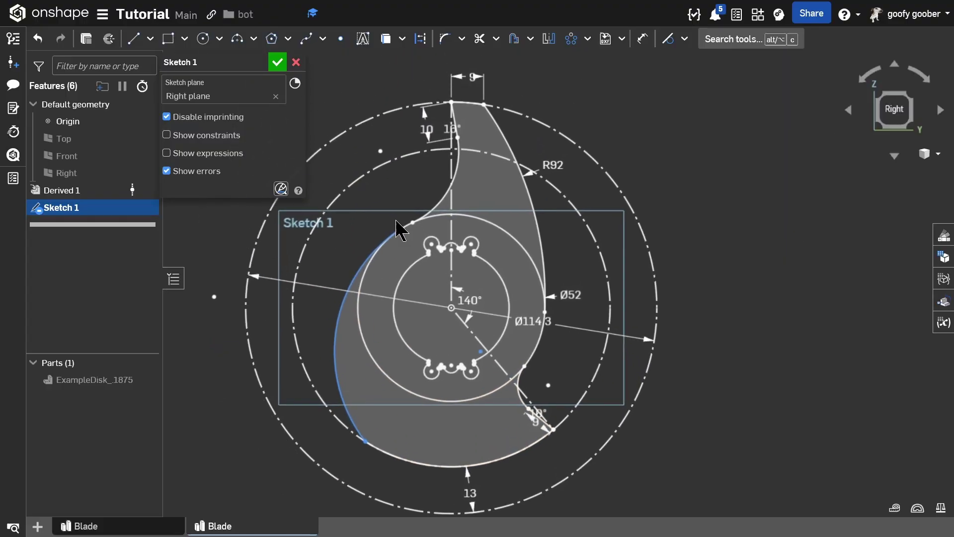
{"action": "mouse_move", "coordinate": [400, 231]}
{"action": "left_mouse_down"}
{"action": "mouse_move", "coordinate": [368, 318]}
{"action": "mouse_move", "coordinate": [376, 293]}
{"action": "left_mouse_up"}
{"action": "mouse_move", "coordinate": [368, 423]}
{"action": "left_mouse_down"}
{"action": "mouse_move", "coordinate": [361, 444]}
{"action": "mouse_move", "coordinate": [349, 430]}
{"action": "left_mouse_up"}
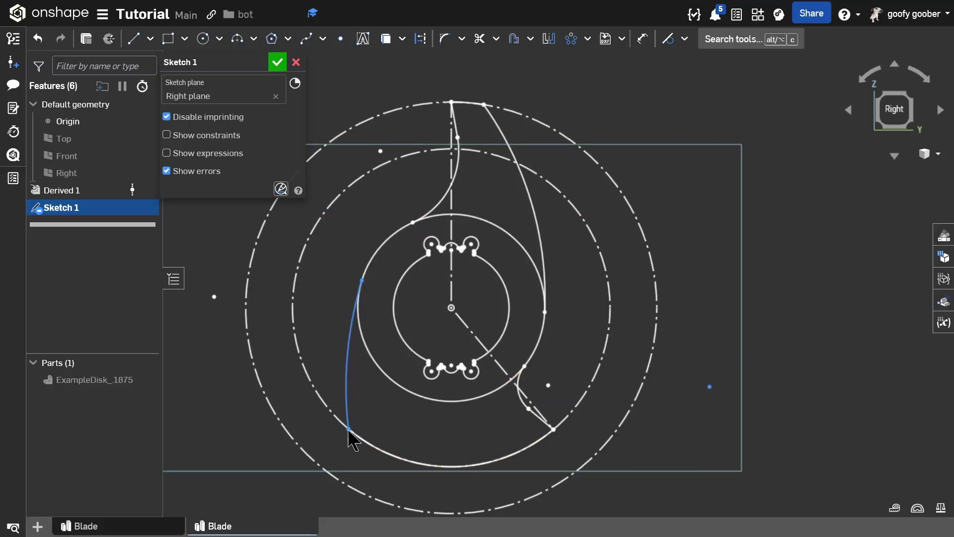
{"action": "mouse_move", "coordinate": [360, 278]}
{"action": "left_mouse_down"}
{"action": "mouse_move", "coordinate": [362, 304]}
{"action": "mouse_move", "coordinate": [366, 271]}
{"action": "mouse_move", "coordinate": [376, 262]}
{"action": "mouse_move", "coordinate": [381, 273]}
{"action": "left_mouse_up"}
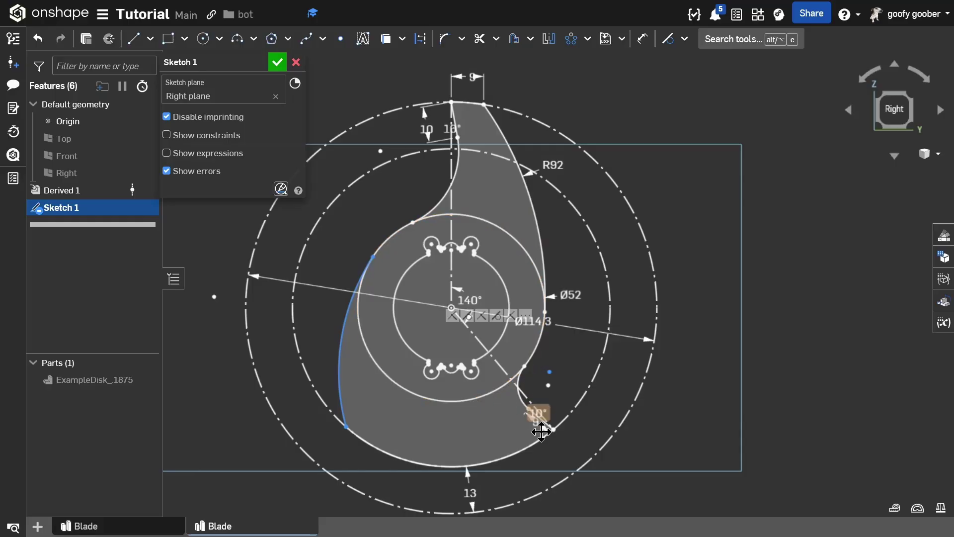
Add a radius dimension of 59 mm to the left tangent arc
{"action": "middle_click_drag", "start_coordinate": [353, 386], "coordinate": [360, 376]}
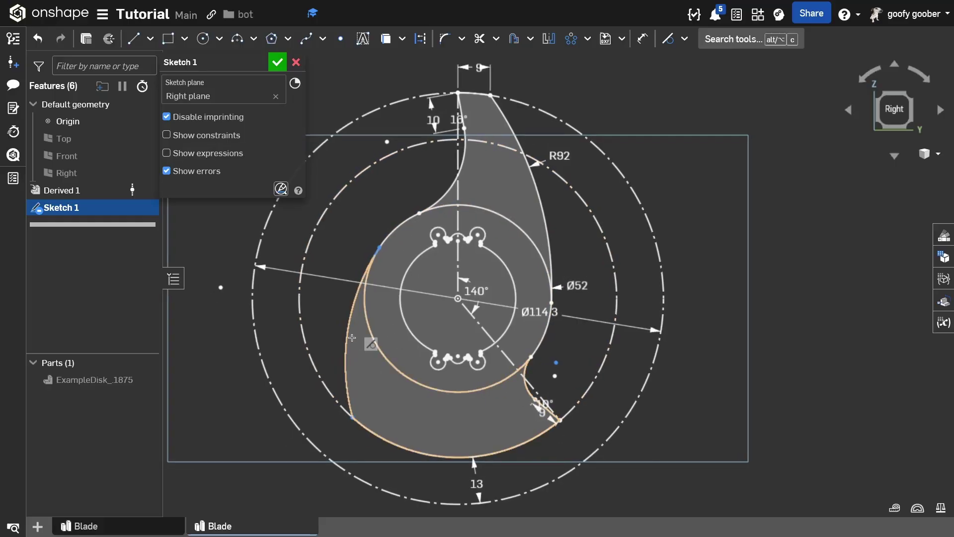
{"action": "key", "text": "d"}
{"action": "left_click", "coordinate": [349, 323]}
{"action": "left_click", "coordinate": [316, 303]}
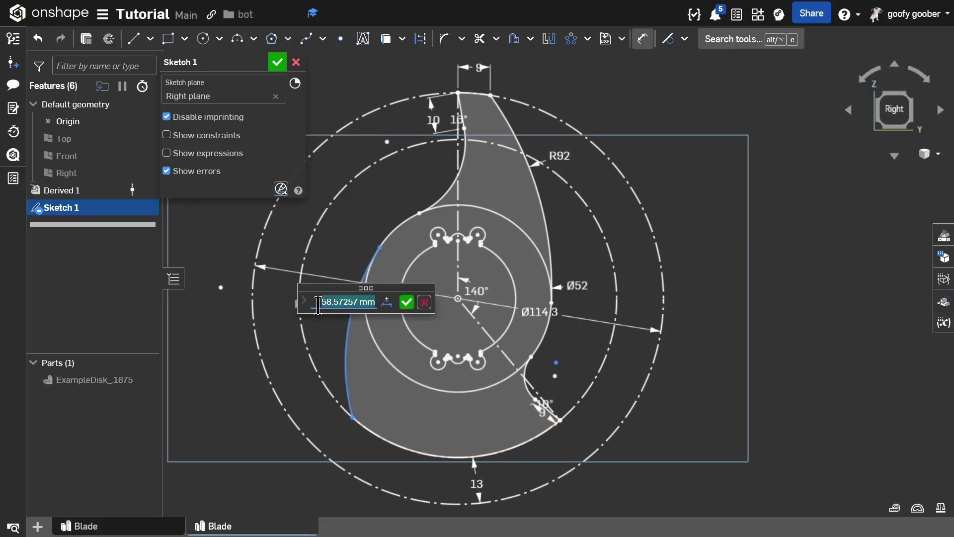
{"action": "type", "text": "59"}
{"action": "key", "text": "Return"}
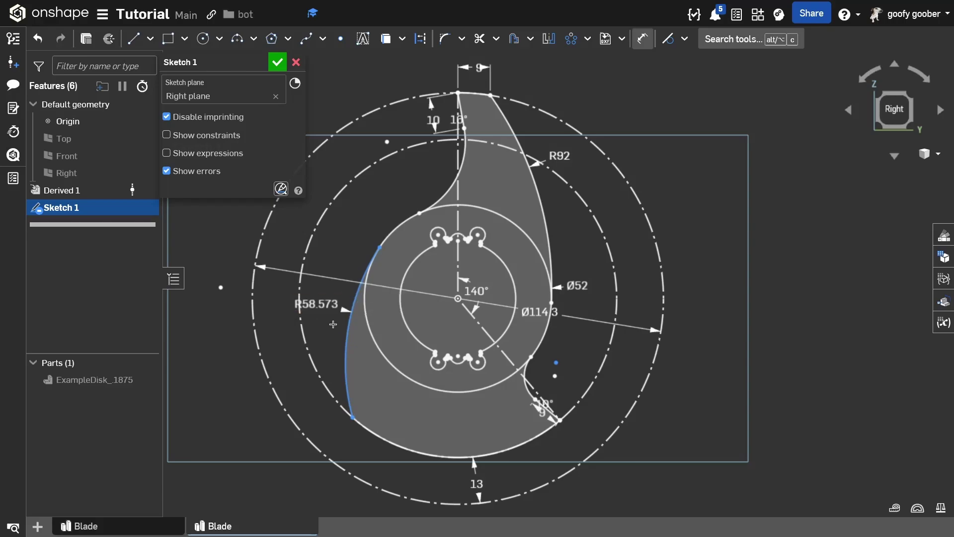
Draw a construction line from the lower end of the R59 arc to the origin
{"action": "middle_click_drag", "start_coordinate": [367, 337], "coordinate": [366, 348]}
{"action": "middle_click_drag", "start_coordinate": [436, 300], "coordinate": [404, 344]}
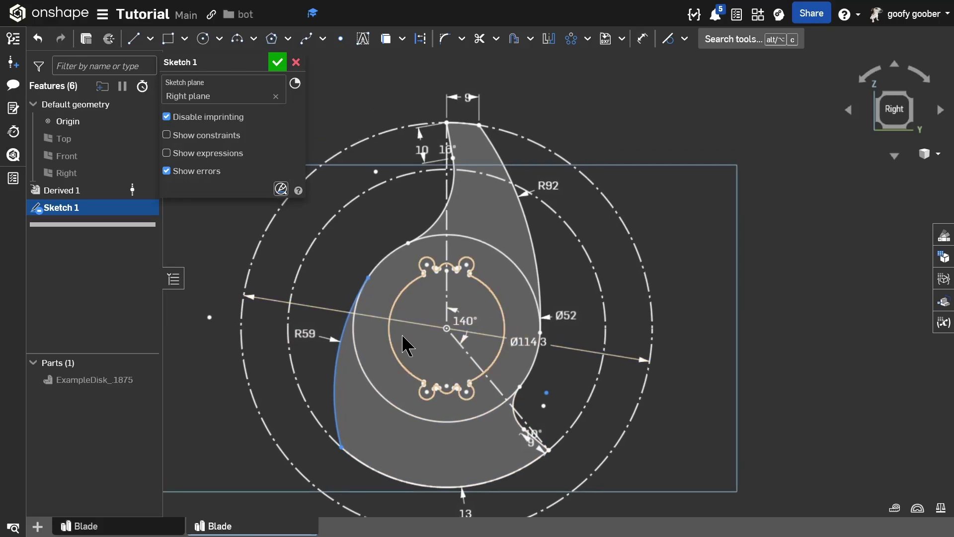
{"action": "key", "text": "d"}
{"action": "middle_click_drag", "start_coordinate": [350, 440], "coordinate": [352, 362]}
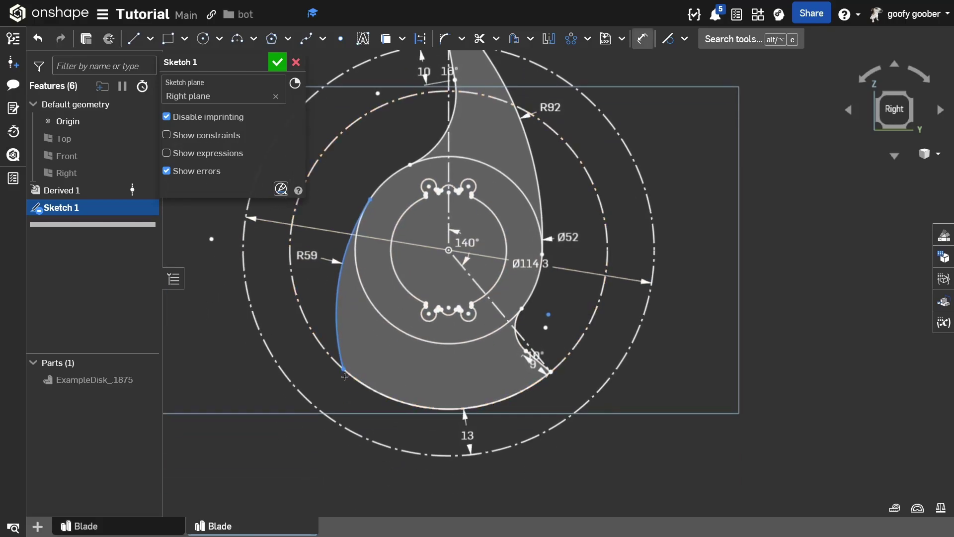
{"action": "key", "text": "l"}
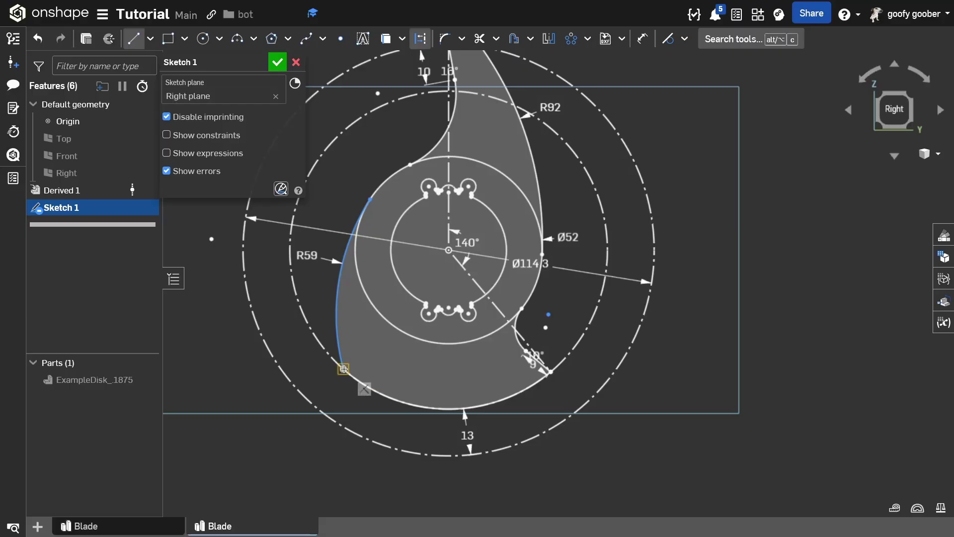
{"action": "left_click", "coordinate": [343, 369]}
{"action": "left_click", "coordinate": [449, 249]}
{"action": "key", "text": "Escape"}
Dimension the angle between the new construction line and the vertical construction line as 138°
{"action": "middle_click_drag", "start_coordinate": [430, 298], "coordinate": [421, 344]}
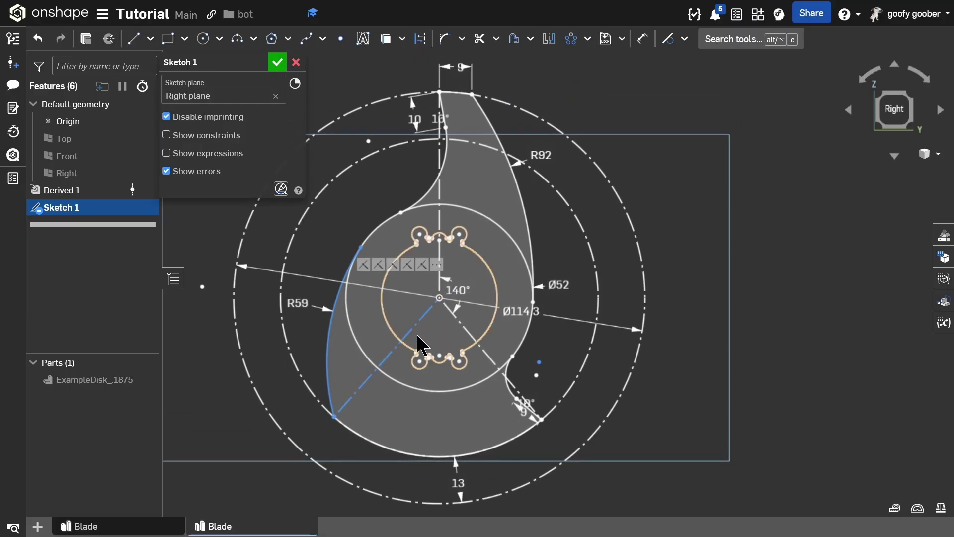
{"action": "key", "text": "d"}
{"action": "left_click", "coordinate": [416, 323]}
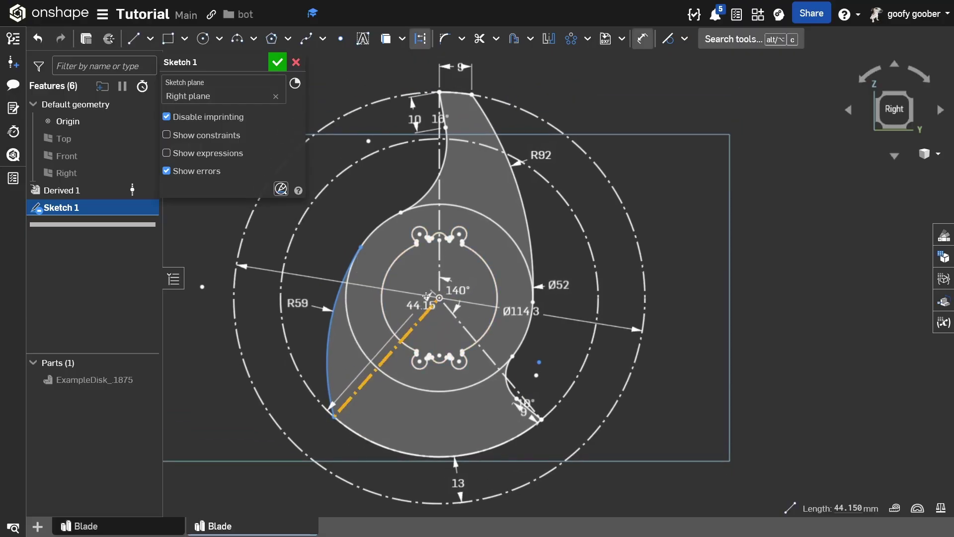
{"action": "left_click", "coordinate": [439, 270]}
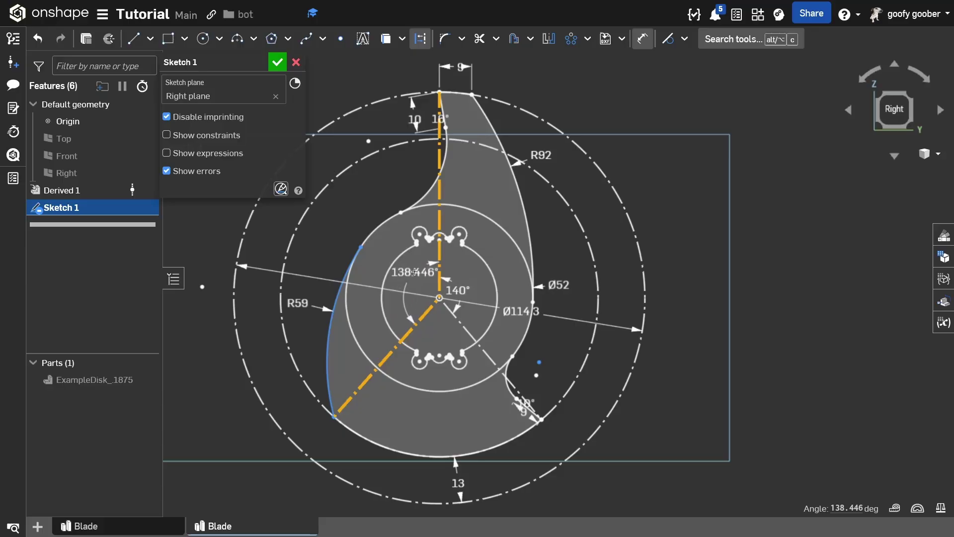
{"action": "left_click", "coordinate": [414, 274]}
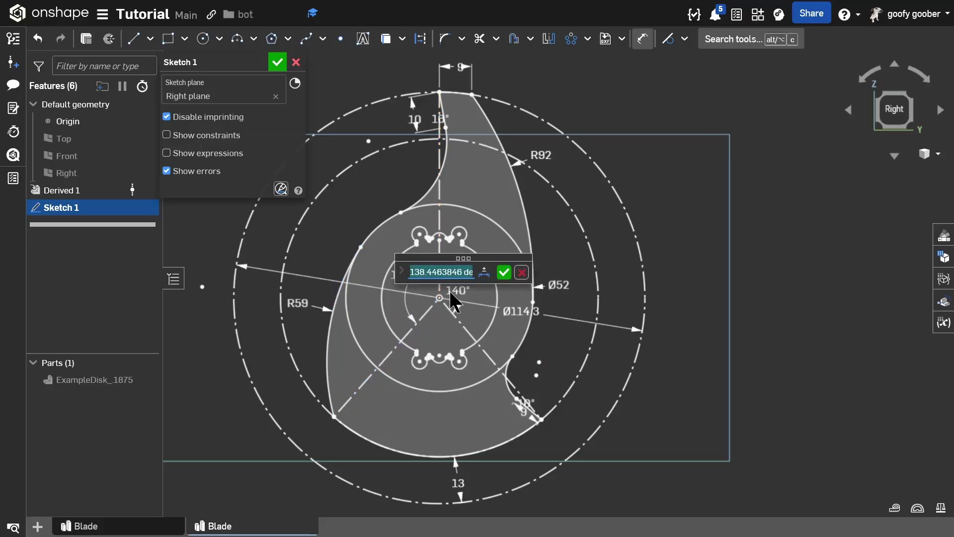
{"action": "type", "text": "138"}
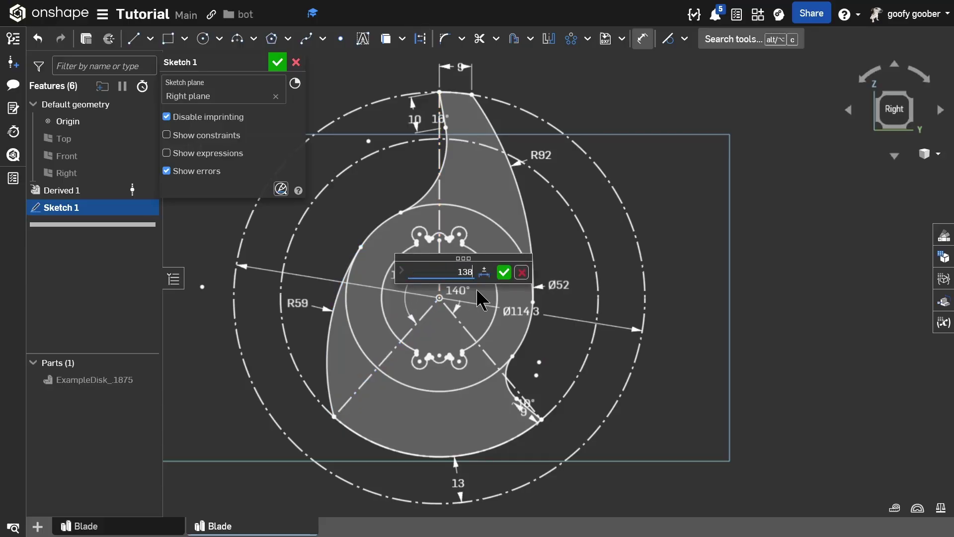
{"action": "key", "text": "Return"}
{"action": "middle_click_drag", "start_coordinate": [453, 298], "coordinate": [493, 260]}
{"action": "key", "text": "Escape"}
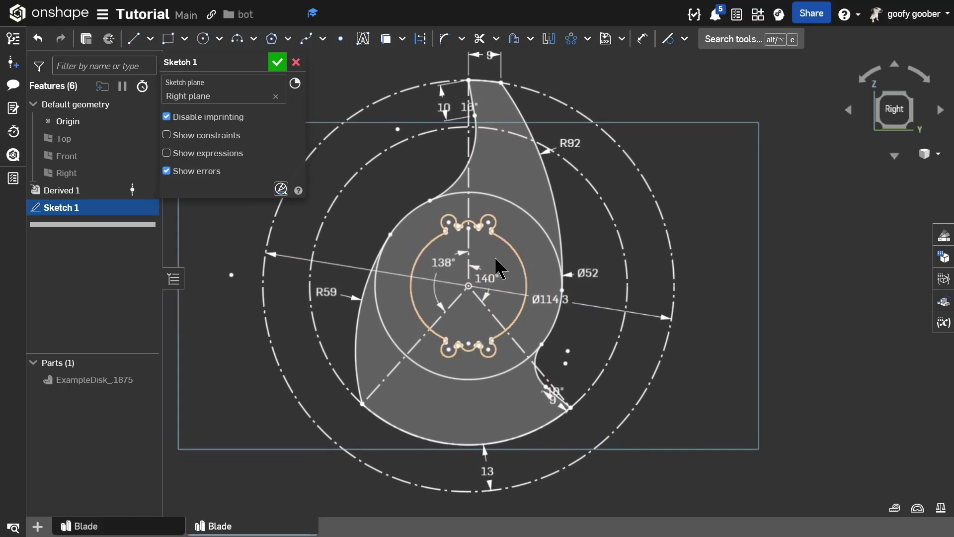
Examine the hub opening's round cutouts and where they sit relative to the vertical construction line and the surrounding blade profile
{"action": "mouse_move", "coordinate": [517, 308]}
{"action": "right_mouse_down"}
{"action": "mouse_move", "coordinate": [477, 396]}
{"action": "mouse_move", "coordinate": [567, 222]}
{"action": "mouse_move", "coordinate": [598, 317]}
{"action": "mouse_move", "coordinate": [565, 283]}
{"action": "right_mouse_up"}
{"action": "left_click", "coordinate": [887, 103]}
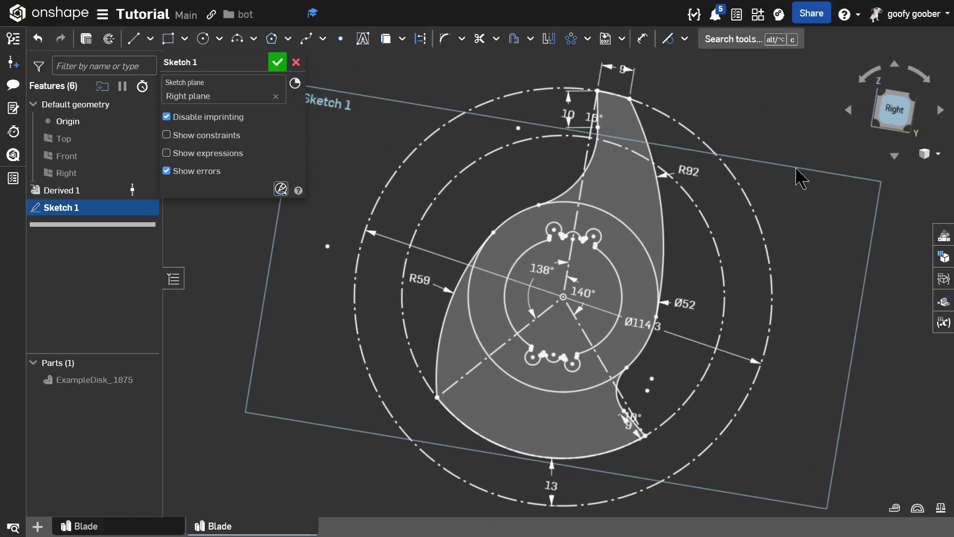
{"action": "middle_click_drag", "start_coordinate": [603, 261], "coordinate": [586, 279]}
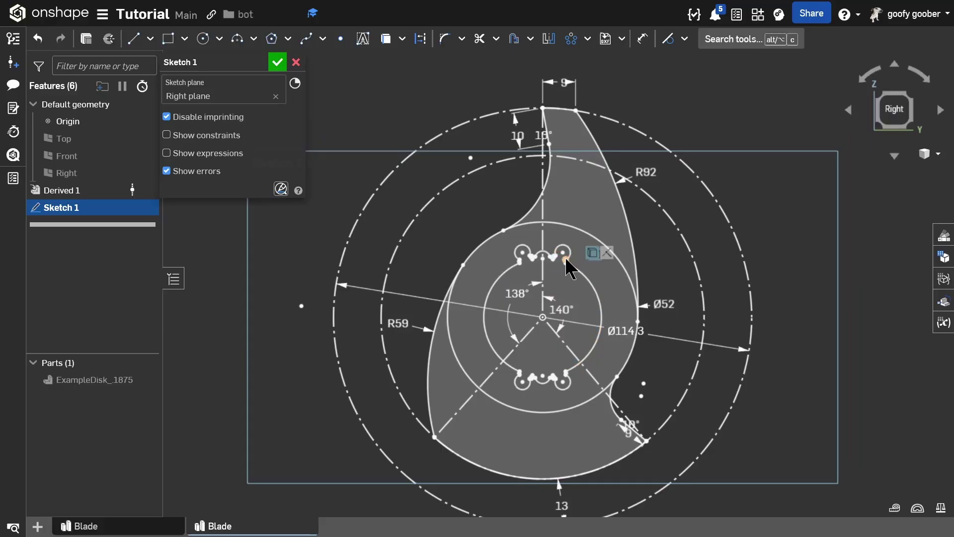
{"action": "scroll", "coordinate": [550, 253], "scroll_direction": "up", "scroll_amount": 3}
{"action": "double_click", "coordinate": [548, 257]}
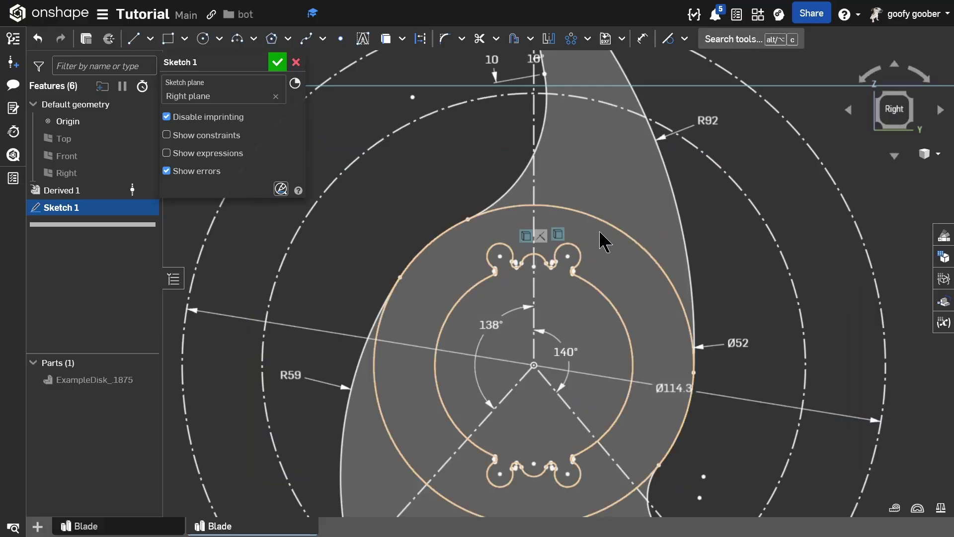
{"action": "key", "text": "Escape"}
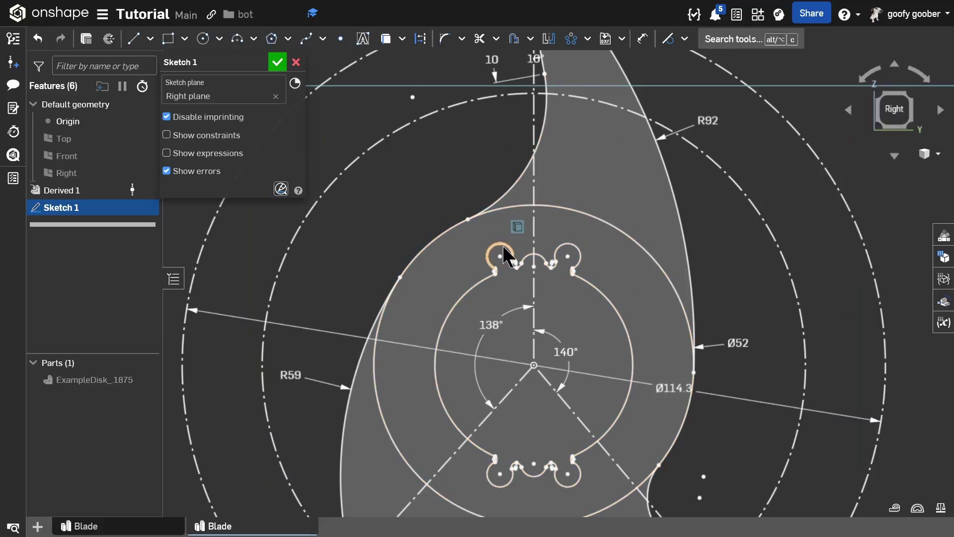
{"action": "left_click", "coordinate": [574, 264]}
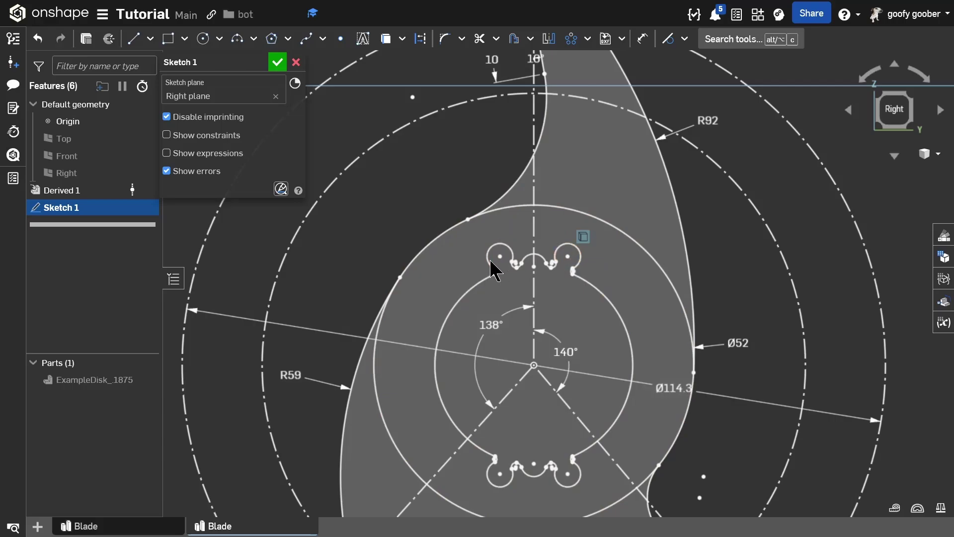
{"action": "scroll", "coordinate": [530, 273], "scroll_direction": "up", "scroll_amount": 3}
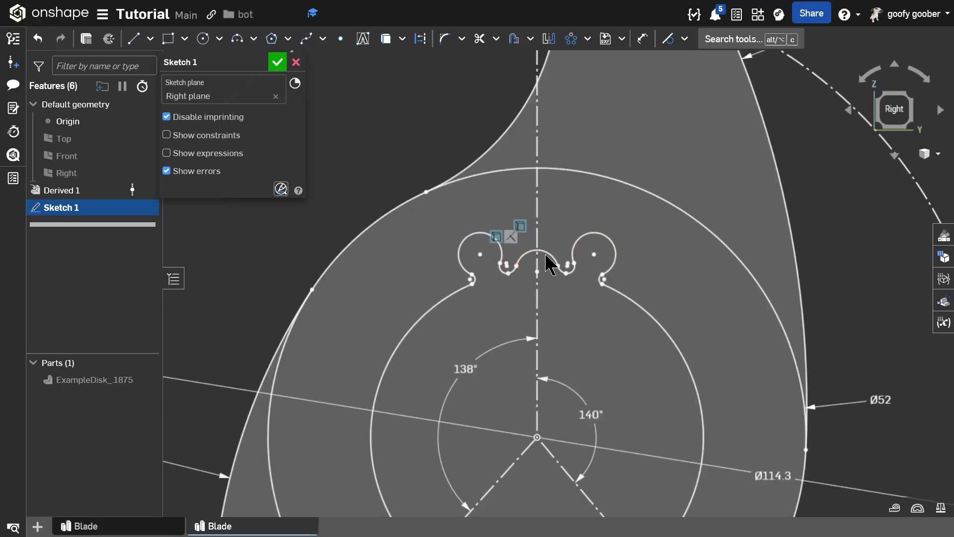
{"action": "scroll", "coordinate": [549, 261], "scroll_direction": "down", "scroll_amount": 3}
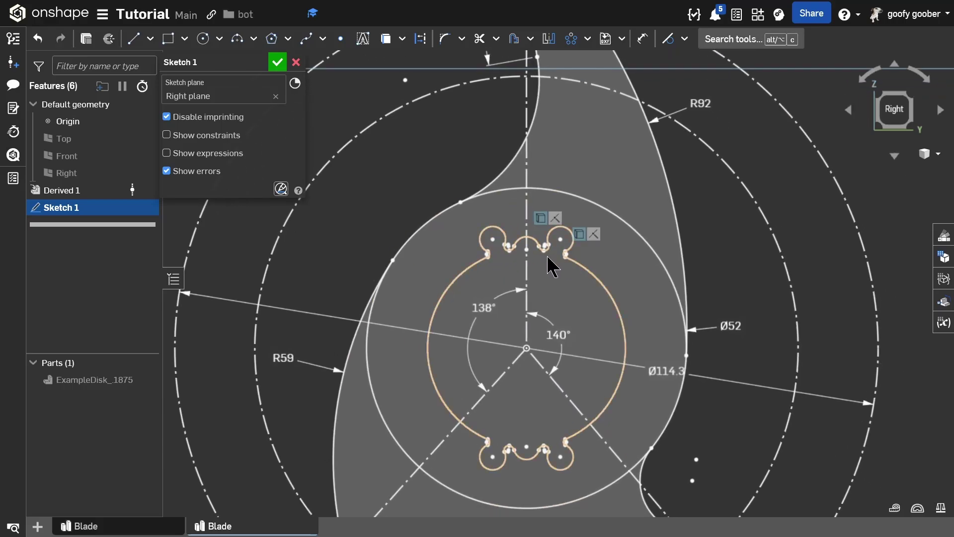
{"action": "scroll", "coordinate": [600, 146], "scroll_direction": "down", "scroll_amount": 3}
{"action": "scroll", "coordinate": [599, 164], "scroll_direction": "up", "scroll_amount": 3}
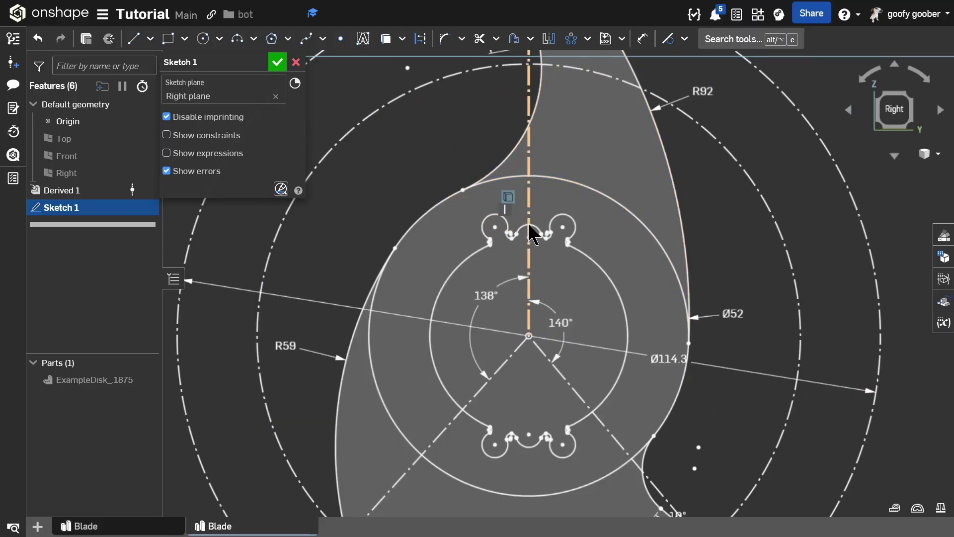
{"action": "scroll", "coordinate": [533, 265], "scroll_direction": "down", "scroll_amount": 3}
{"action": "scroll", "coordinate": [517, 263], "scroll_direction": "up", "scroll_amount": 3}
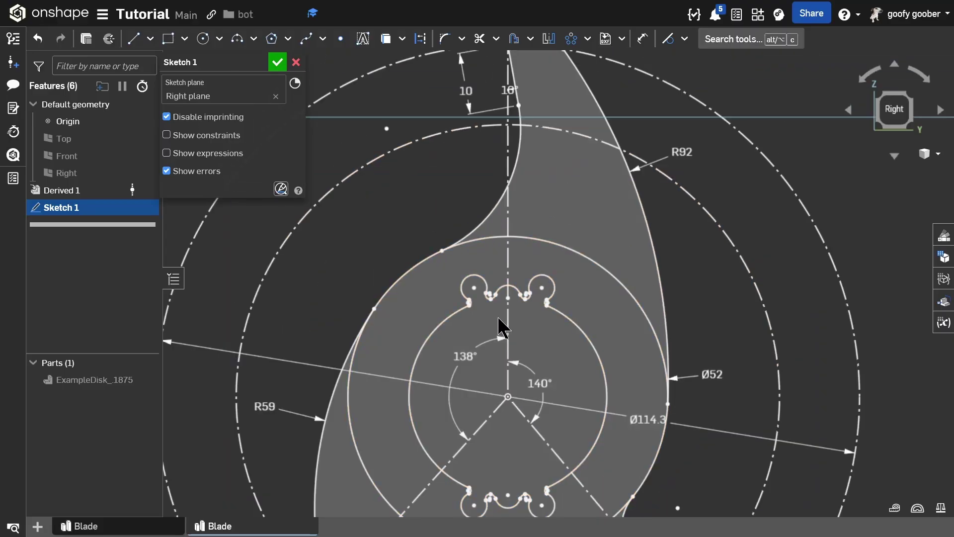
{"action": "scroll", "coordinate": [517, 298], "scroll_direction": "down", "scroll_amount": 3}
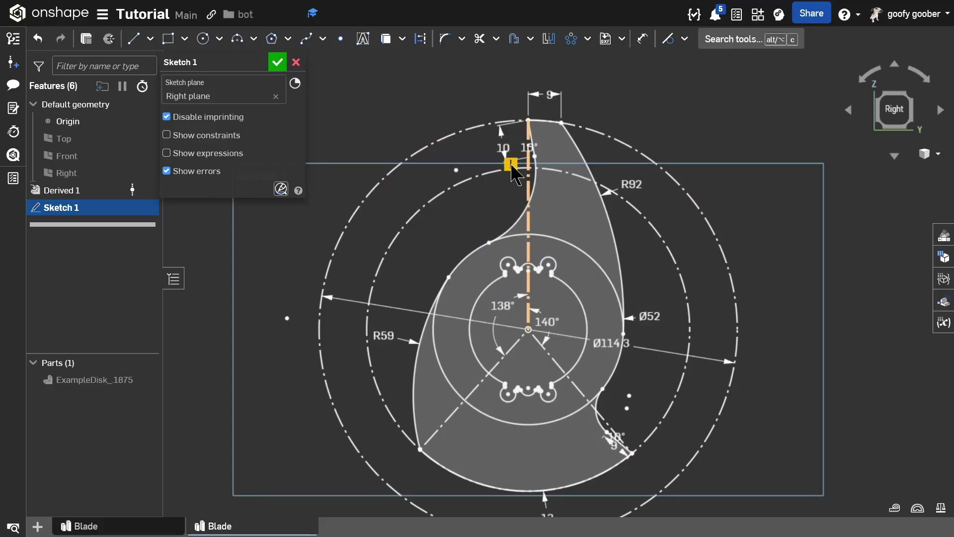
Remove the vertical constraint from the tooth's construction line and rotate the blade profile about 20° counter-clockwise around the origin
{"action": "double_click", "coordinate": [514, 171]}
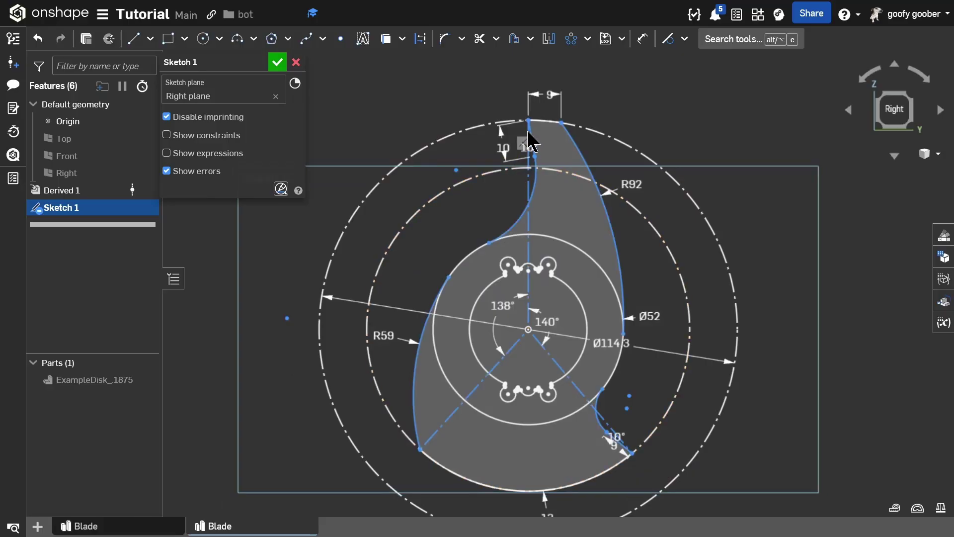
{"action": "mouse_move", "coordinate": [528, 121]}
{"action": "left_mouse_down"}
{"action": "mouse_move", "coordinate": [445, 144]}
{"action": "mouse_move", "coordinate": [460, 137]}
{"action": "left_mouse_up"}
{"action": "middle_click_drag", "start_coordinate": [541, 306], "coordinate": [536, 288]}
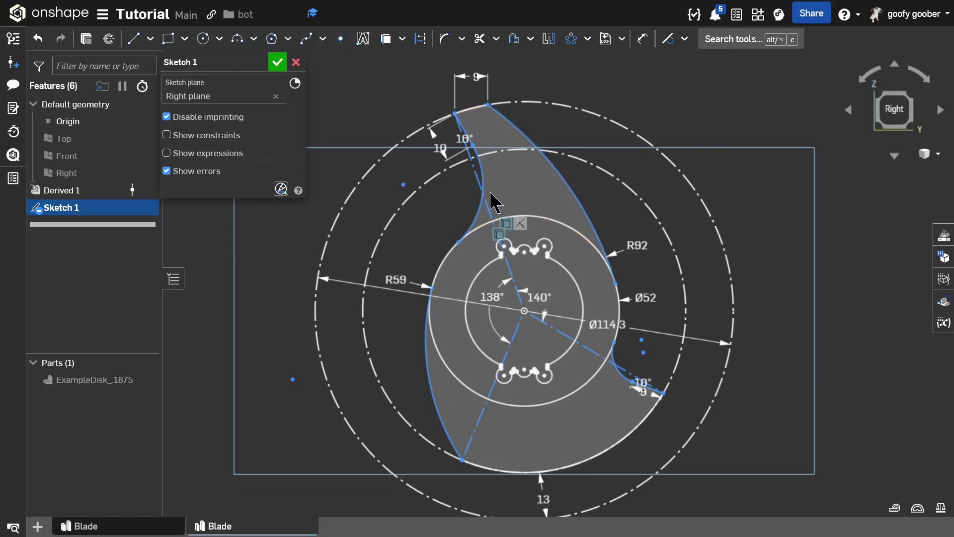
{"action": "left_click_drag", "start_coordinate": [454, 115], "coordinate": [455, 129]}
Draw a vertical construction line from the origin up past the outer construction circle
{"action": "key", "text": "l"}
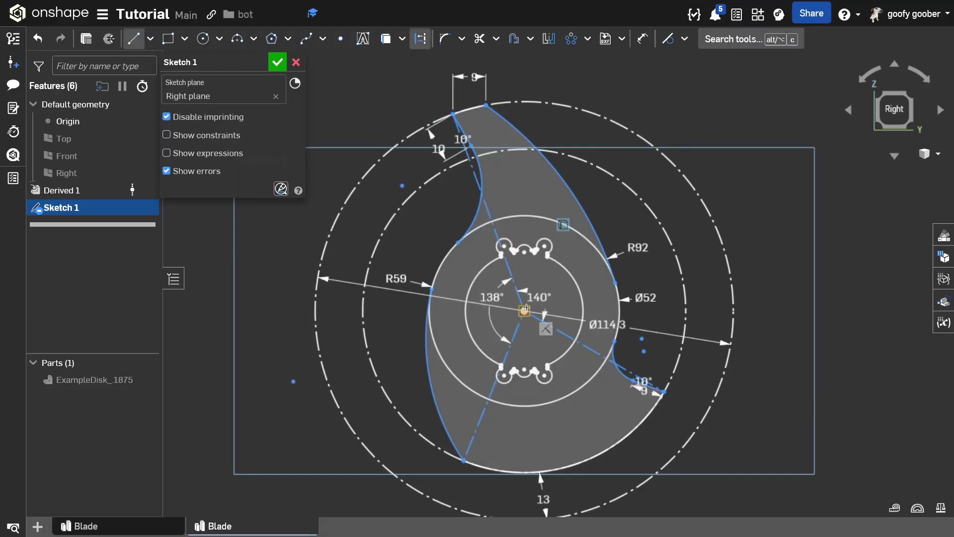
{"action": "left_click", "coordinate": [524, 310]}
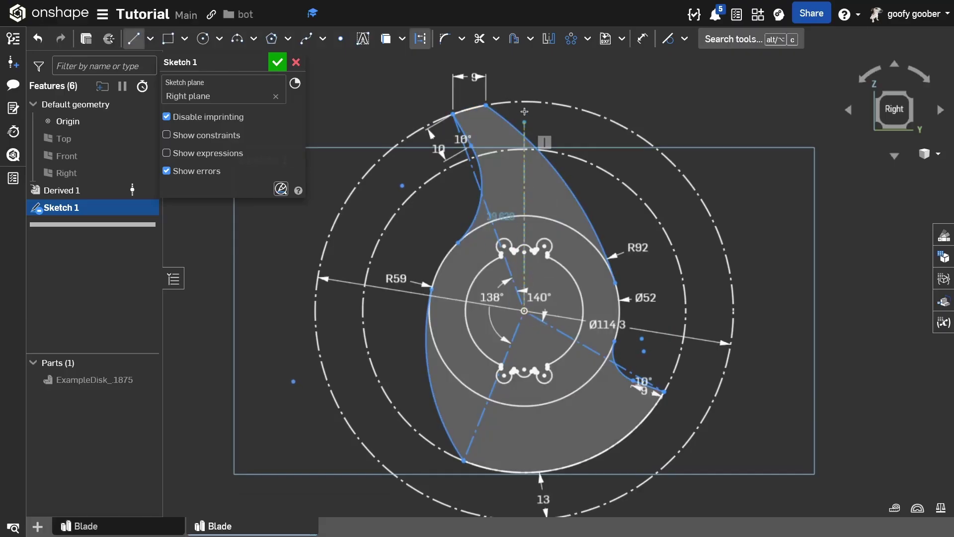
{"action": "left_click", "coordinate": [523, 69]}
{"action": "key", "text": "Escape"}
Dimension the angle between the vertical construction line and the tooth's construction line as 20°
{"action": "key", "text": "d"}
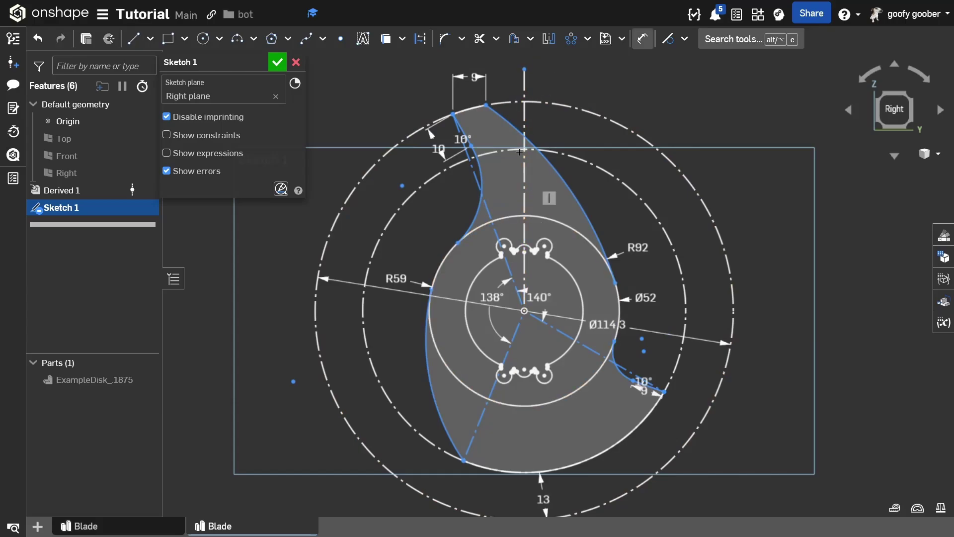
{"action": "left_click", "coordinate": [523, 85]}
{"action": "left_click", "coordinate": [470, 159]}
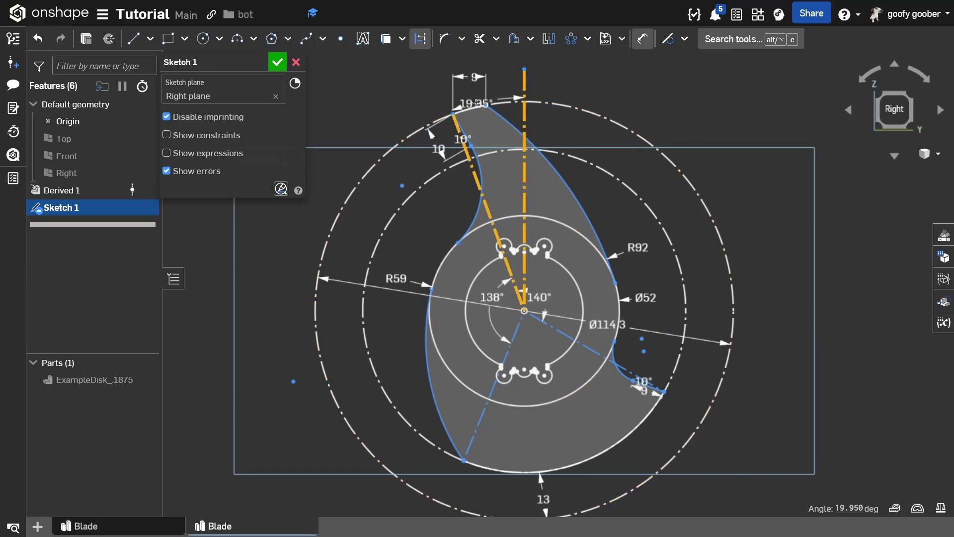
{"action": "middle_click_drag", "start_coordinate": [475, 103], "coordinate": [496, 218]}
{"action": "left_click", "coordinate": [476, 156]}
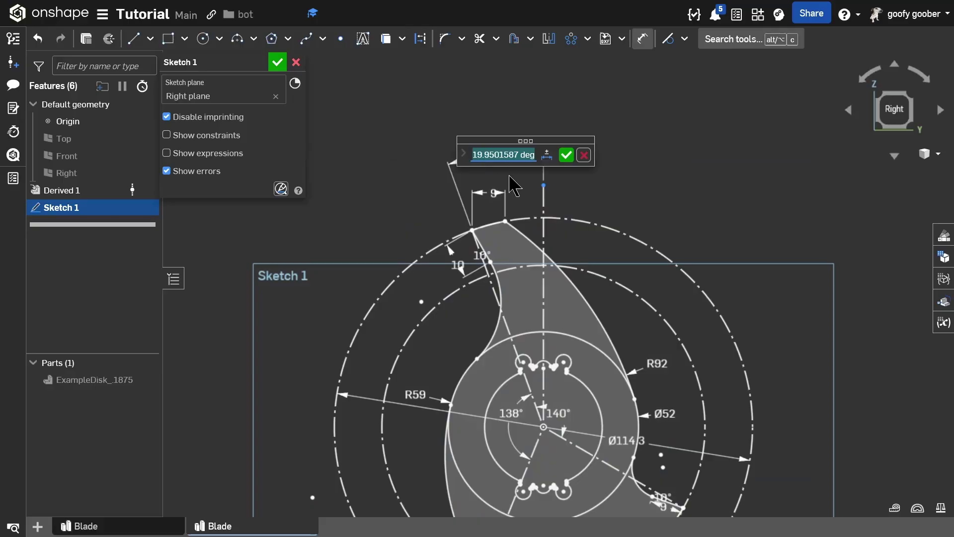
{"action": "type", "text": "20"}
{"action": "key", "text": "Return"}
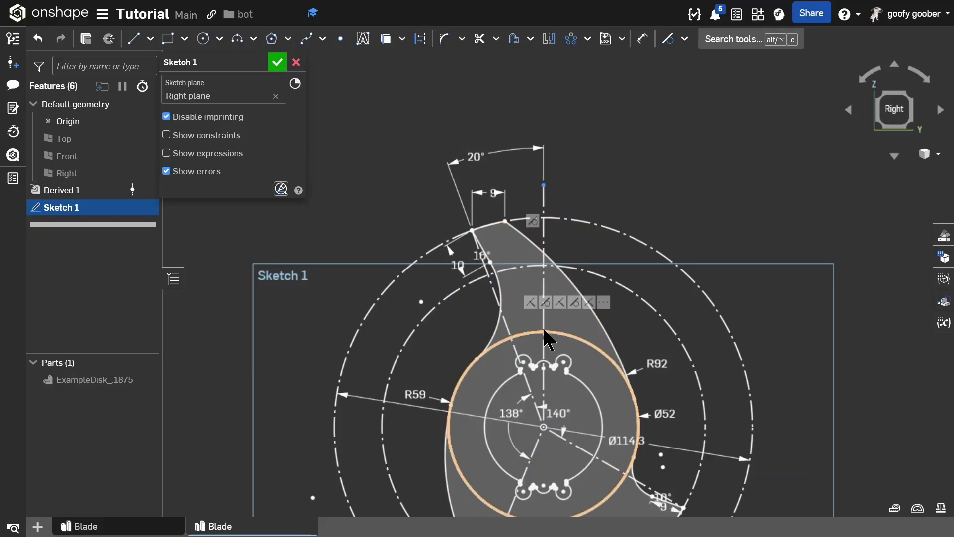
Extrude the hub ring, counterweight lobe and tooth regions of the sketch as a new solid with a blind depth of 1/8 in
{"action": "scroll", "coordinate": [532, 332], "scroll_direction": "up", "scroll_amount": 4}
{"action": "scroll", "coordinate": [510, 267], "scroll_direction": "down", "scroll_amount": 3}
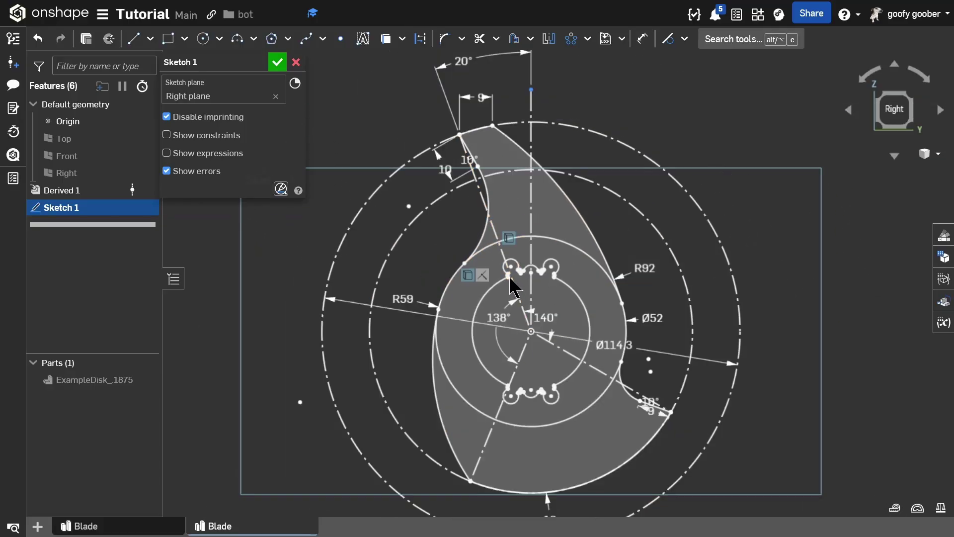
{"action": "left_click", "coordinate": [476, 389]}
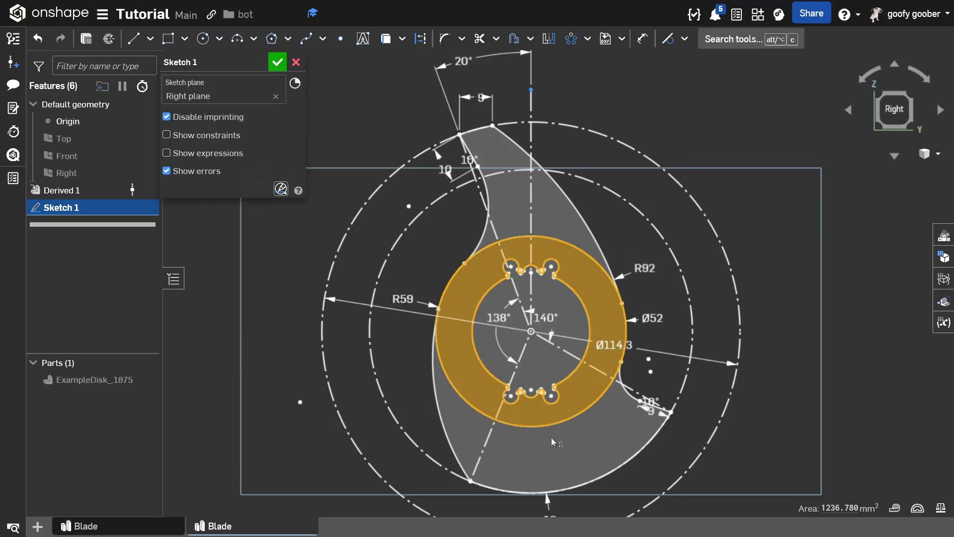
{"action": "left_click", "coordinate": [568, 443]}
{"action": "left_click", "coordinate": [543, 229]}
{"action": "mouse_move", "coordinate": [542, 228]}
{"action": "right_mouse_down"}
{"action": "mouse_move", "coordinate": [513, 210]}
{"action": "mouse_move", "coordinate": [499, 232]}
{"action": "mouse_move", "coordinate": [507, 313]}
{"action": "mouse_move", "coordinate": [557, 260]}
{"action": "mouse_move", "coordinate": [391, 256]}
{"action": "right_mouse_up"}
{"action": "key", "text": "shift+e"}
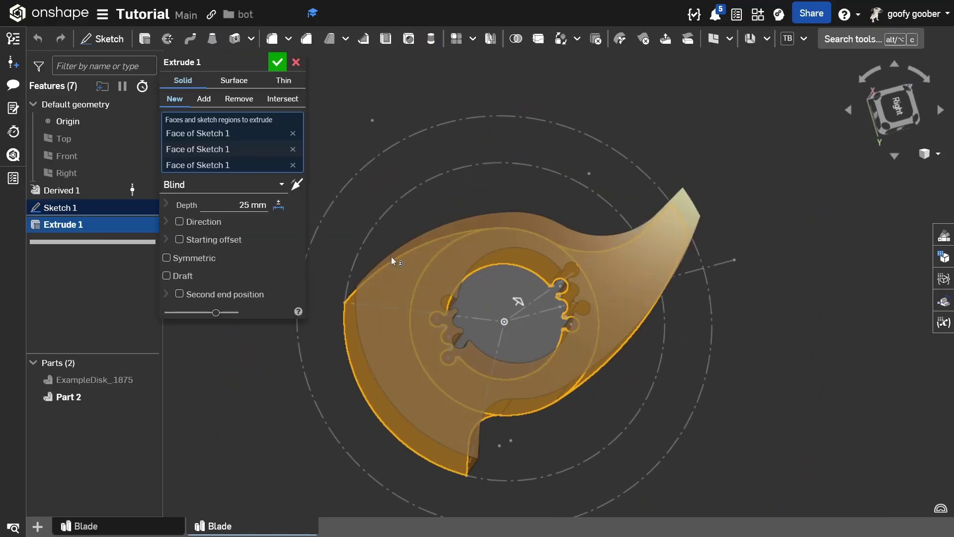
{"action": "left_click", "coordinate": [236, 202]}
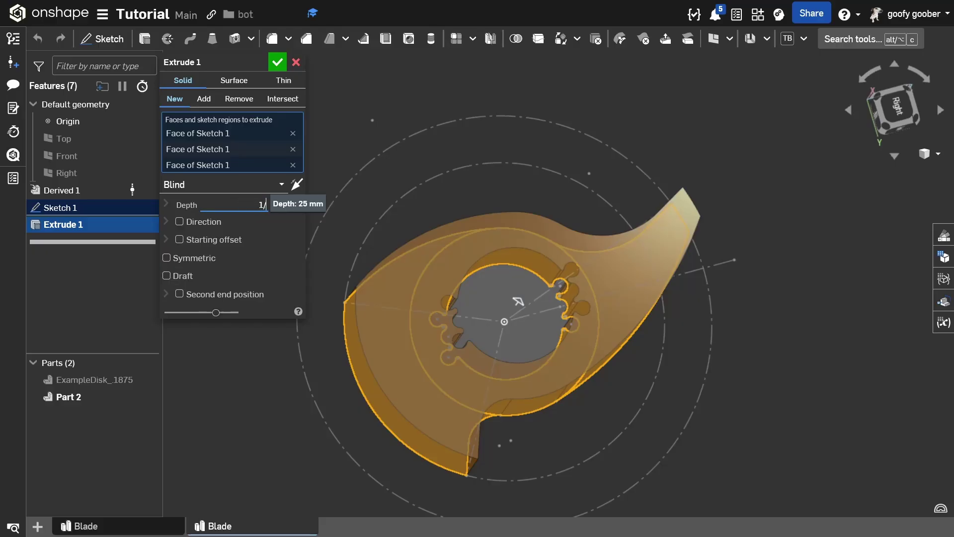
{"action": "type", "text": "1/8in"}
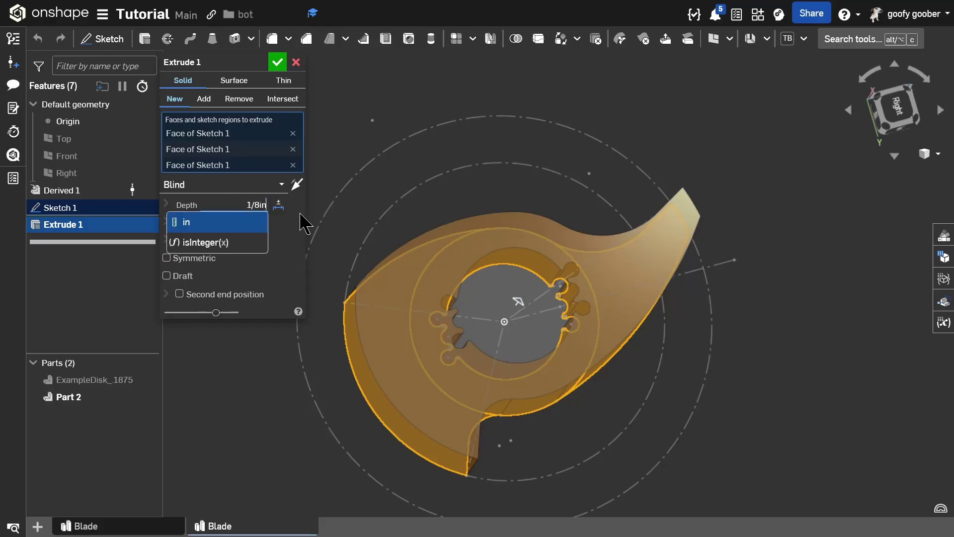
{"action": "key", "text": "Return"}
{"action": "right_click_drag", "start_coordinate": [304, 224], "coordinate": [421, 322]}
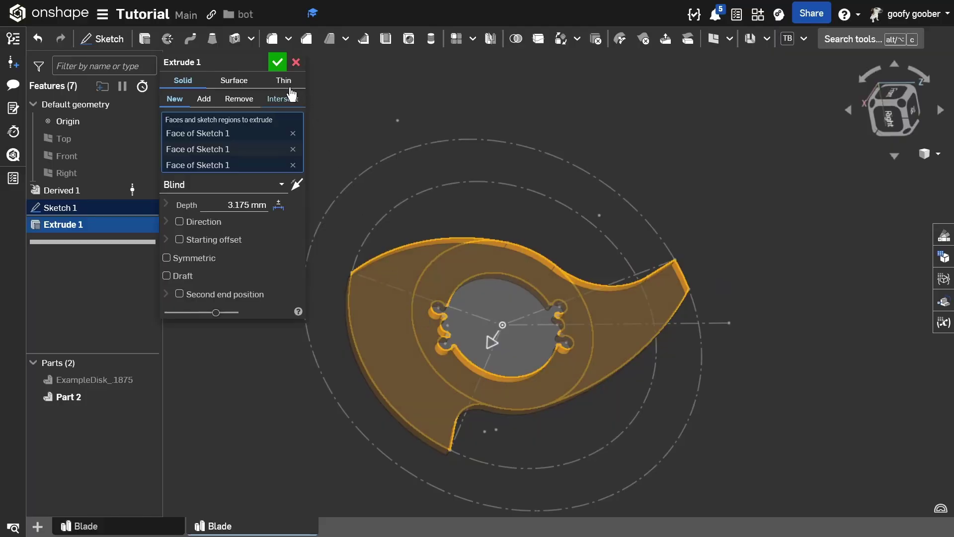
{"action": "left_click", "coordinate": [278, 62]}
Accept the extrusion and set up a 7 mm radius fillet on the counterweight lobe's corner edge and the tooth tip's outer corner edge
{"action": "right_click_drag", "start_coordinate": [550, 303], "coordinate": [566, 279]}
{"action": "right_click_drag", "start_coordinate": [298, 166], "coordinate": [279, 65]}
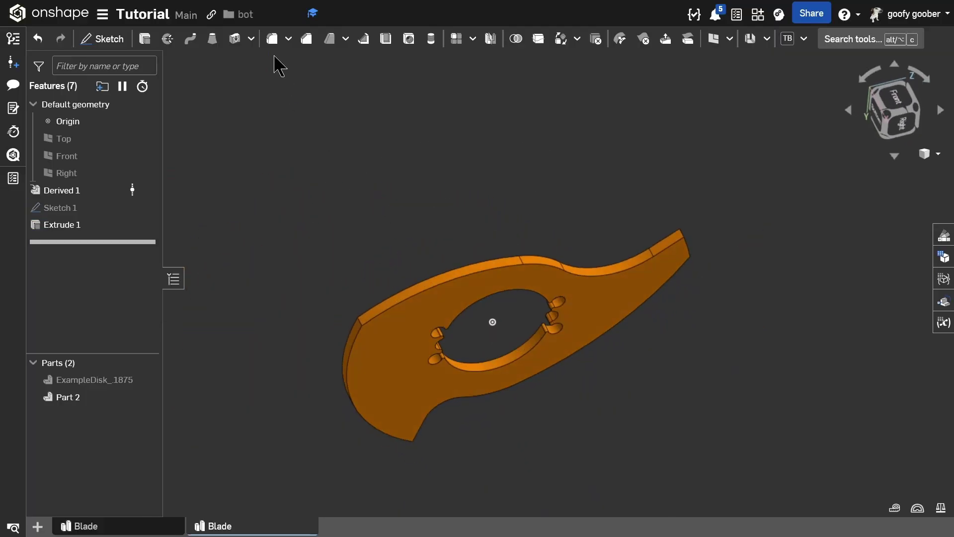
{"action": "key", "text": "shift+f"}
{"action": "scroll", "coordinate": [365, 329], "scroll_direction": "up", "scroll_amount": 5}
{"action": "left_click", "coordinate": [378, 302]}
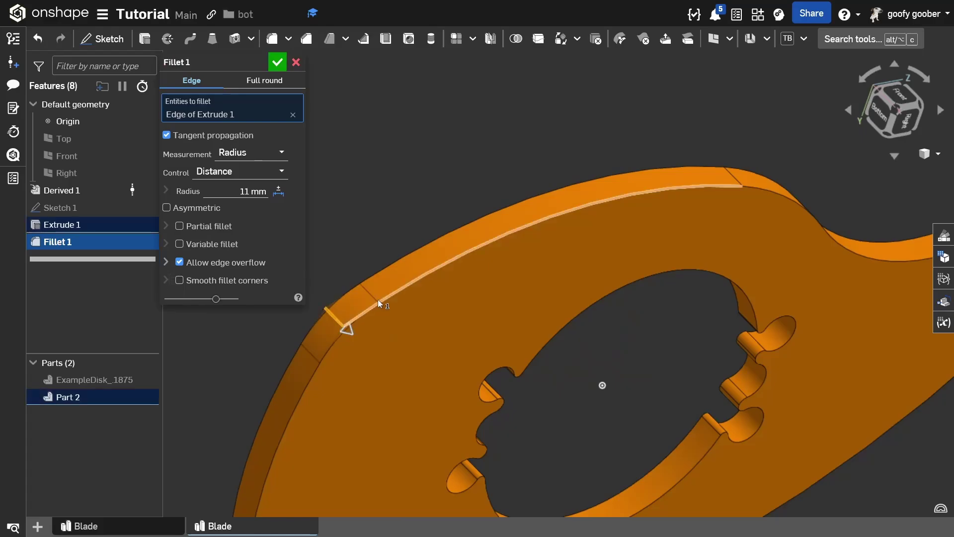
{"action": "scroll", "coordinate": [378, 300], "scroll_direction": "down", "scroll_amount": 5}
{"action": "right_click_drag", "start_coordinate": [378, 300], "coordinate": [347, 266]}
{"action": "right_click_drag", "start_coordinate": [700, 374], "coordinate": [615, 368]}
{"action": "left_click", "coordinate": [663, 327]}
{"action": "left_click", "coordinate": [235, 207]}
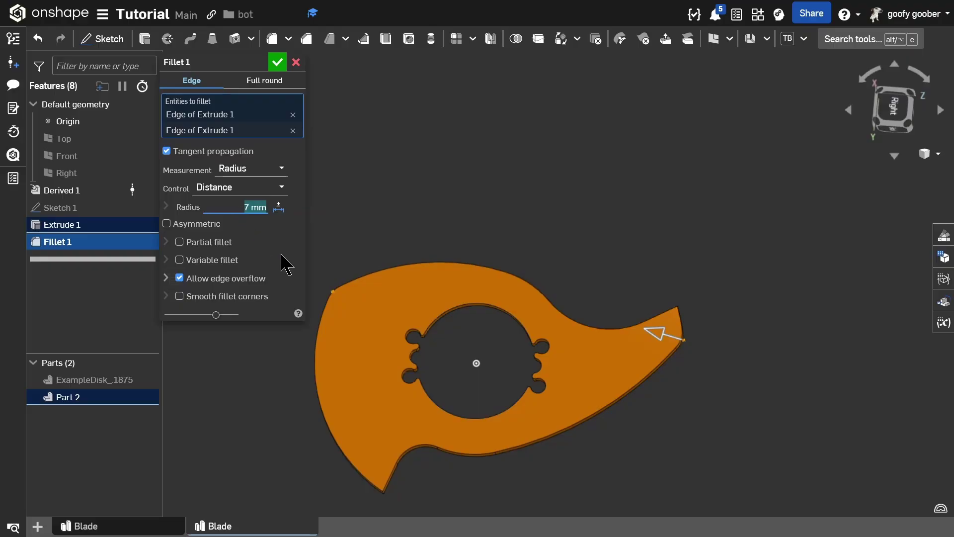
Remove the counterweight lobe's corner edge from the fillet selection and apply the fillet to the tooth tip edge only
{"action": "right_click_drag", "start_coordinate": [352, 305], "coordinate": [345, 313]}
{"action": "scroll", "coordinate": [681, 324], "scroll_direction": "up", "scroll_amount": 5}
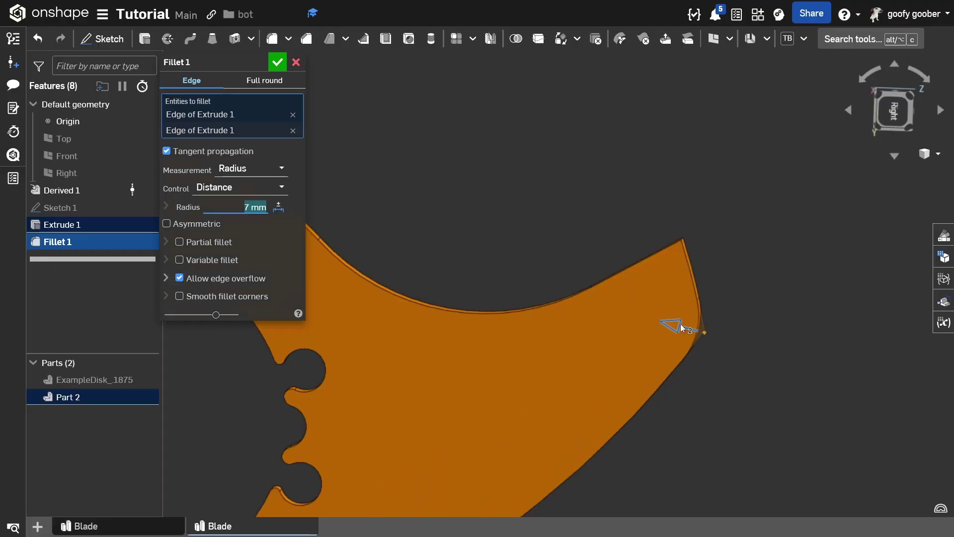
{"action": "right_click_drag", "start_coordinate": [681, 323], "coordinate": [638, 321]}
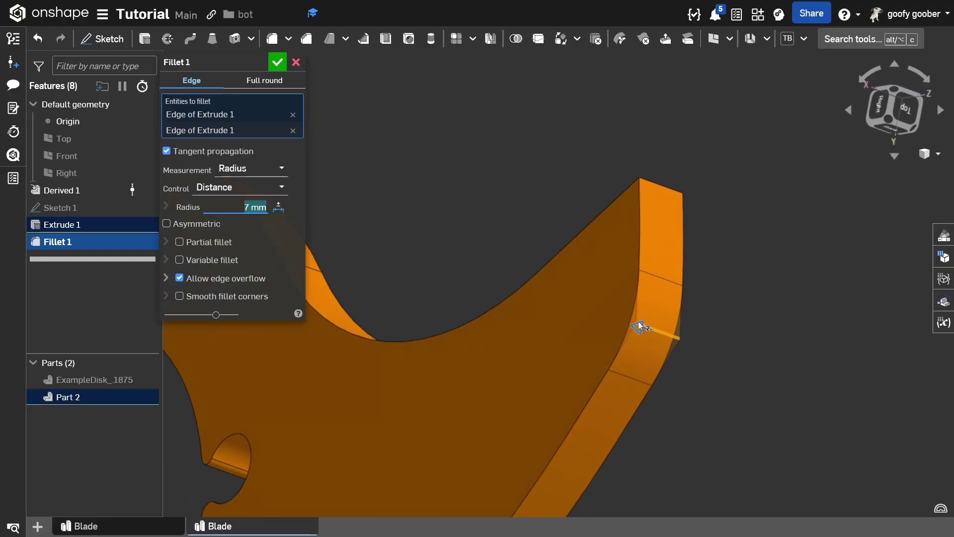
{"action": "right_click_drag", "start_coordinate": [444, 261], "coordinate": [491, 272]}
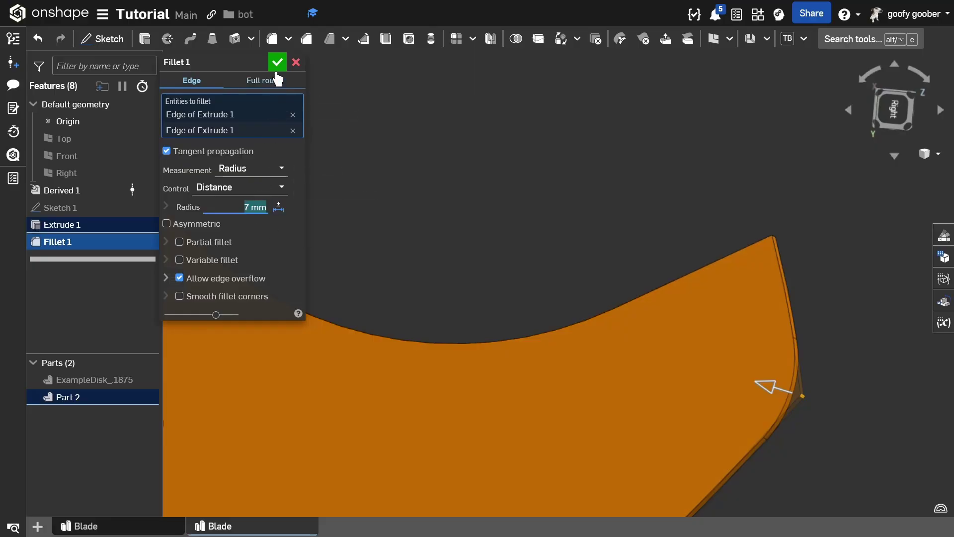
{"action": "scroll", "coordinate": [519, 302], "scroll_direction": "down", "scroll_amount": 10}
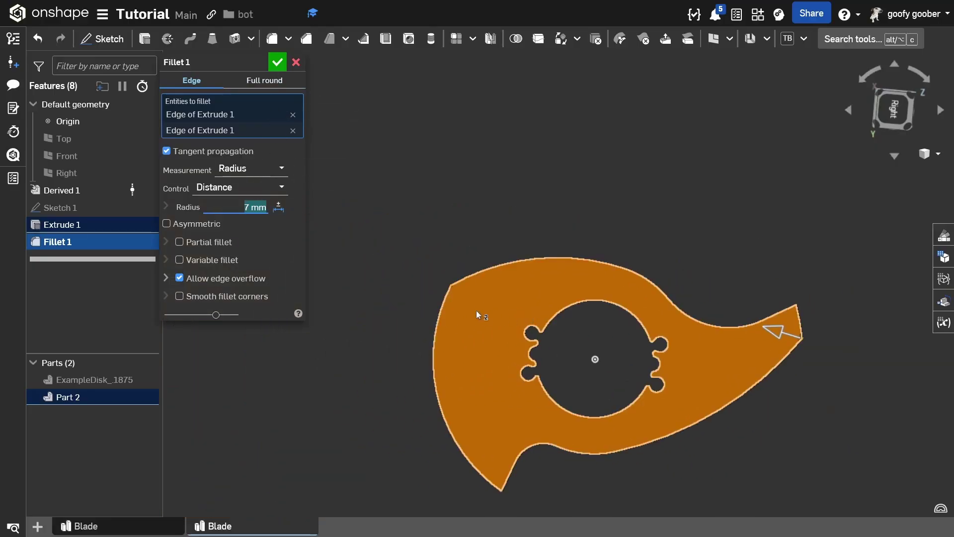
{"action": "scroll", "coordinate": [455, 292], "scroll_direction": "up", "scroll_amount": 5}
{"action": "right_click_drag", "start_coordinate": [469, 294], "coordinate": [397, 276]}
{"action": "scroll", "coordinate": [447, 268], "scroll_direction": "up", "scroll_amount": 3}
{"action": "left_click", "coordinate": [442, 262]}
{"action": "scroll", "coordinate": [435, 293], "scroll_direction": "down", "scroll_amount": 3}
{"action": "scroll", "coordinate": [397, 276], "scroll_direction": "down", "scroll_amount": 5}
{"action": "left_click", "coordinate": [277, 62]}
Fillet the counterweight lobe's trailing corner edge with a separate 15 mm radius fillet
{"action": "left_click", "coordinate": [272, 38]}
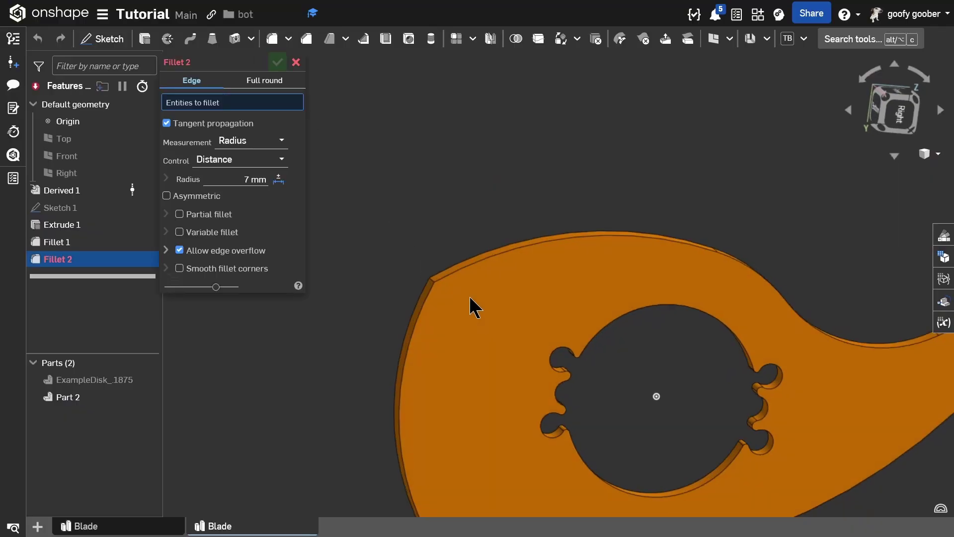
{"action": "right_click_drag", "start_coordinate": [470, 298], "coordinate": [502, 314]}
{"action": "left_click", "coordinate": [426, 277]}
{"action": "right_click_drag", "start_coordinate": [425, 277], "coordinate": [388, 257]}
{"action": "left_click", "coordinate": [236, 188]}
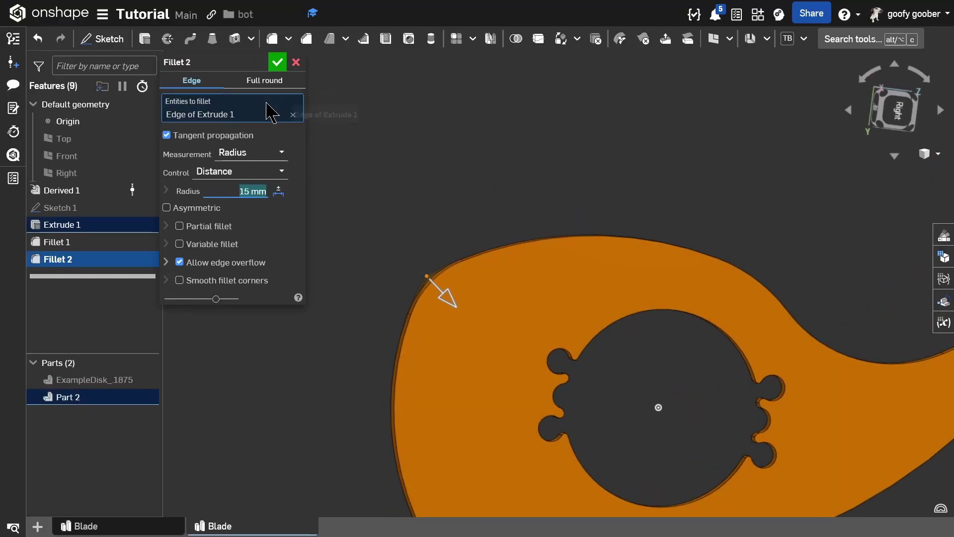
{"action": "left_click", "coordinate": [277, 62]}
{"action": "scroll", "coordinate": [352, 342], "scroll_direction": "down", "scroll_amount": 5}
{"action": "right_click_drag", "start_coordinate": [354, 341], "coordinate": [343, 348]}
{"action": "scroll", "coordinate": [447, 380], "scroll_direction": "up", "scroll_amount": 5}
{"action": "right_click_drag", "start_coordinate": [450, 381], "coordinate": [462, 398]}
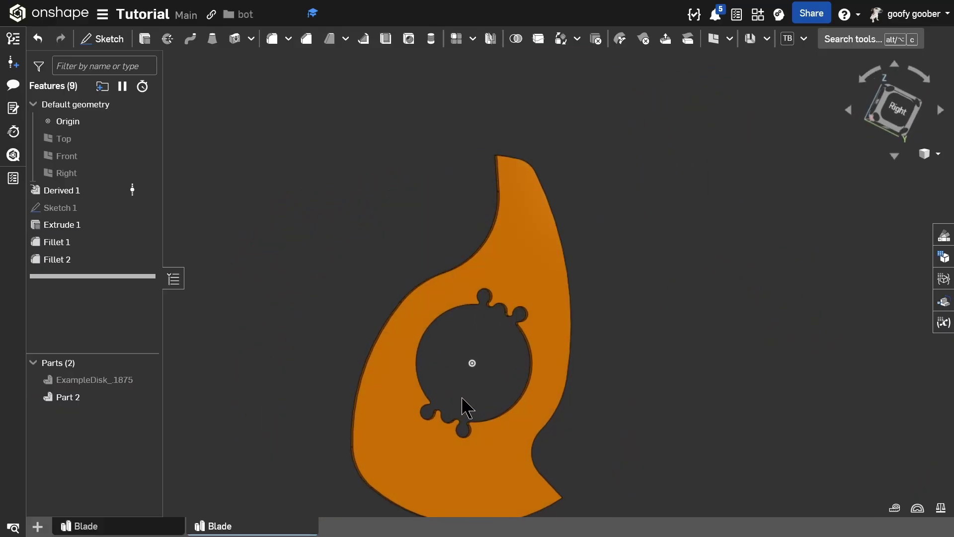
{"action": "middle_click_drag", "start_coordinate": [462, 398], "coordinate": [464, 389]}
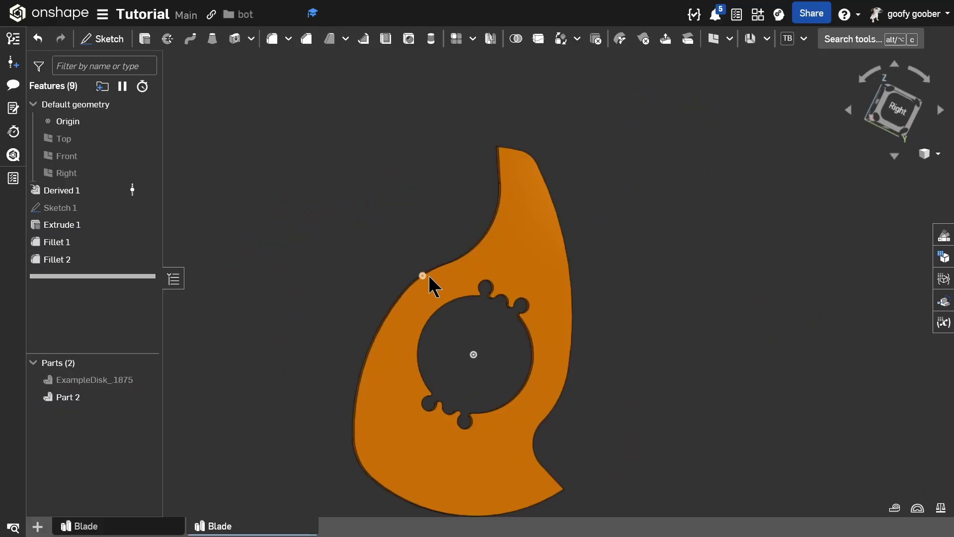
Use Modify fillet to change the radius of the two curved outer hub faces on either side of the opening to 40 mm
{"action": "left_click", "coordinate": [890, 118]}
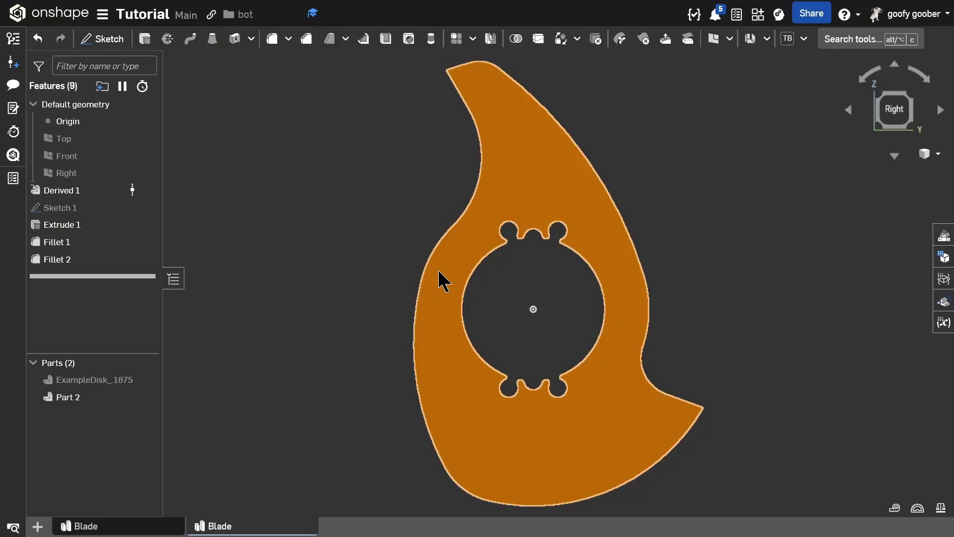
{"action": "left_click", "coordinate": [619, 39]}
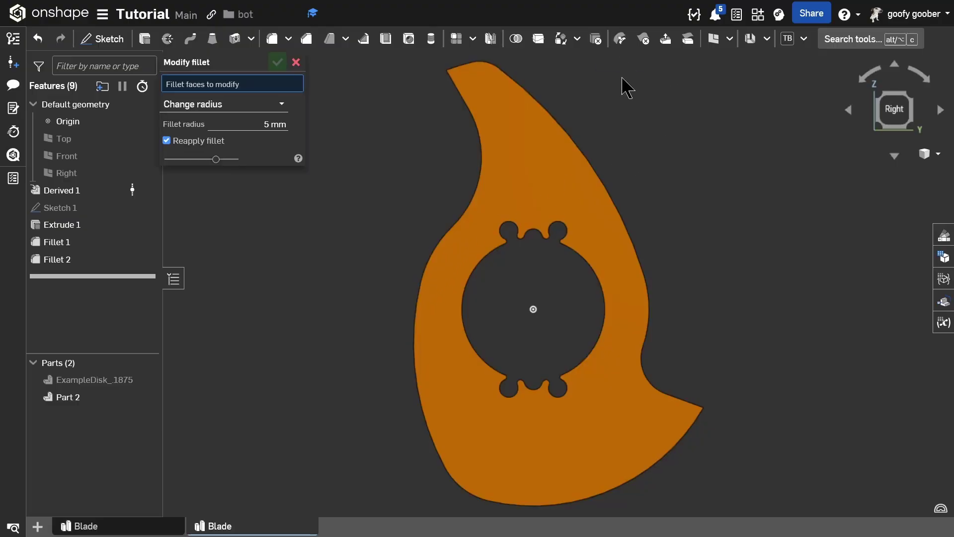
{"action": "key", "text": "shift+7"}
{"action": "left_click", "coordinate": [470, 261]}
{"action": "key", "text": "shift+4"}
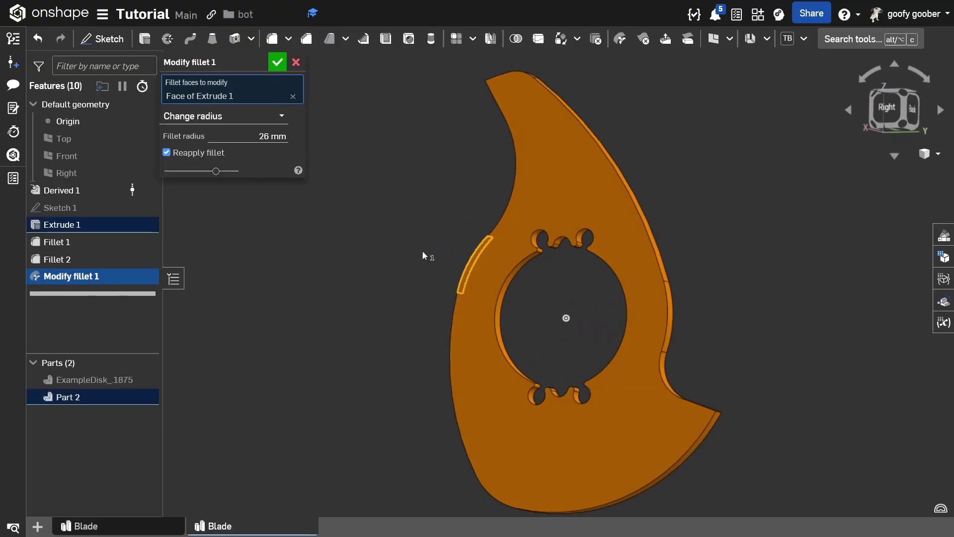
{"action": "left_click", "coordinate": [672, 319]}
{"action": "right_click_drag", "start_coordinate": [673, 321], "coordinate": [695, 333]}
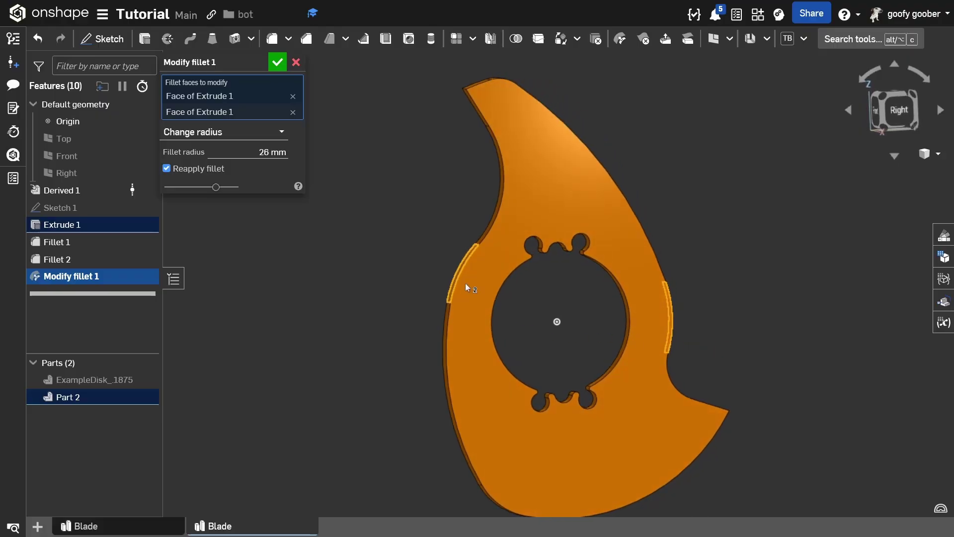
{"action": "left_click", "coordinate": [256, 154]}
{"action": "scroll", "coordinate": [259, 153], "scroll_direction": "up", "scroll_amount": 1}
{"action": "scroll", "coordinate": [255, 153], "scroll_direction": "up", "scroll_amount": 5}
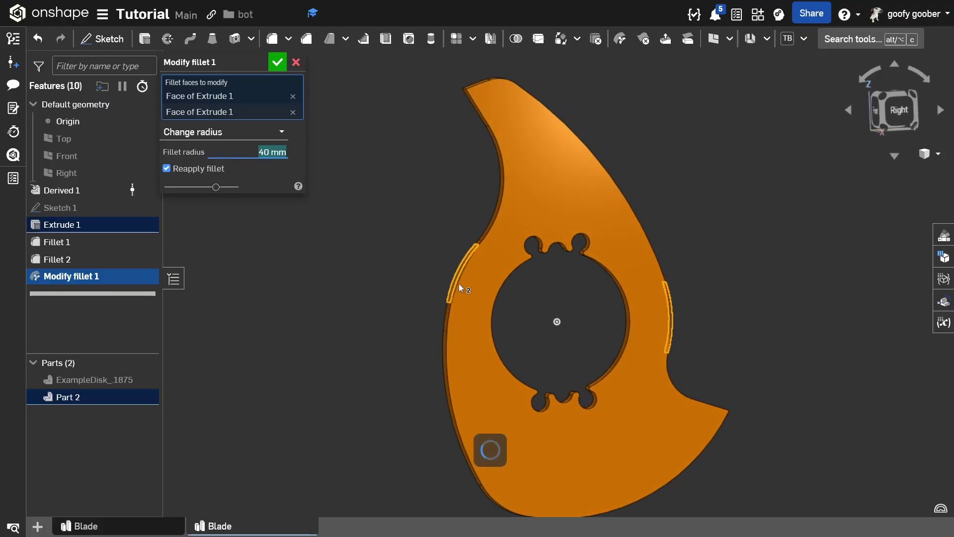
{"action": "scroll", "coordinate": [454, 283], "scroll_direction": "up", "scroll_amount": 5}
{"action": "scroll", "coordinate": [450, 283], "scroll_direction": "down", "scroll_amount": 7}
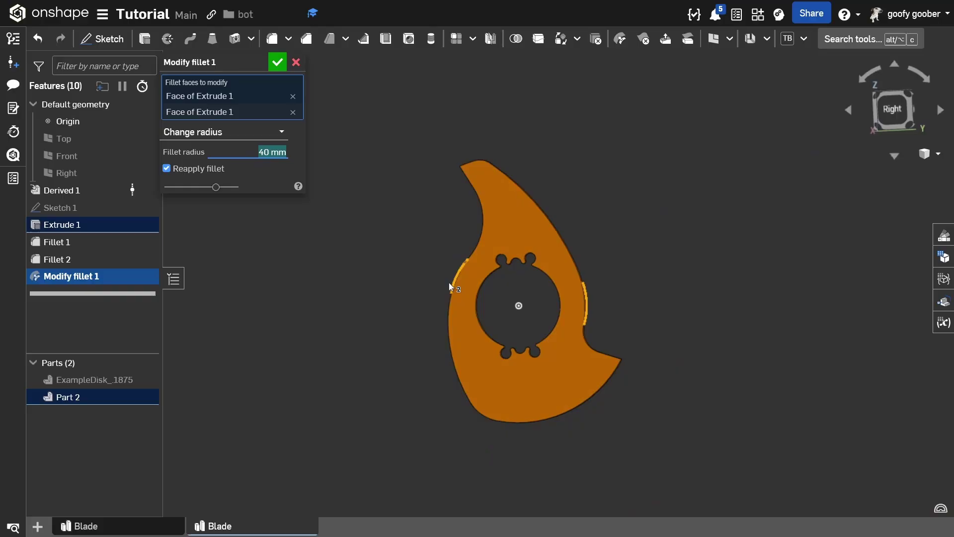
{"action": "left_click", "coordinate": [277, 62]}
Roll the feature history back before Modify fillet 1 and forward again to compare the blade outline
{"action": "scroll", "coordinate": [439, 315], "scroll_direction": "up", "scroll_amount": 3}
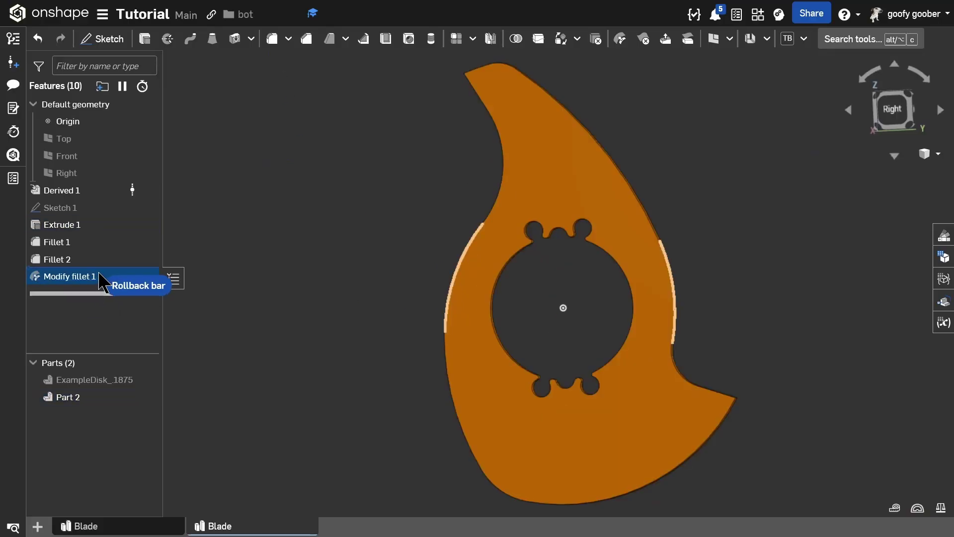
{"action": "left_click_drag", "start_coordinate": [99, 274], "coordinate": [99, 266]}
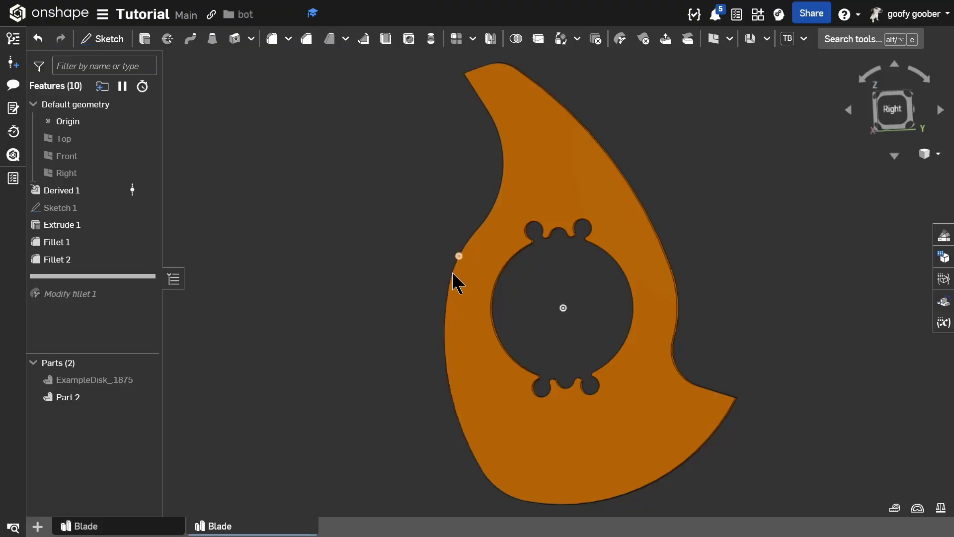
{"action": "left_click", "coordinate": [133, 305]}
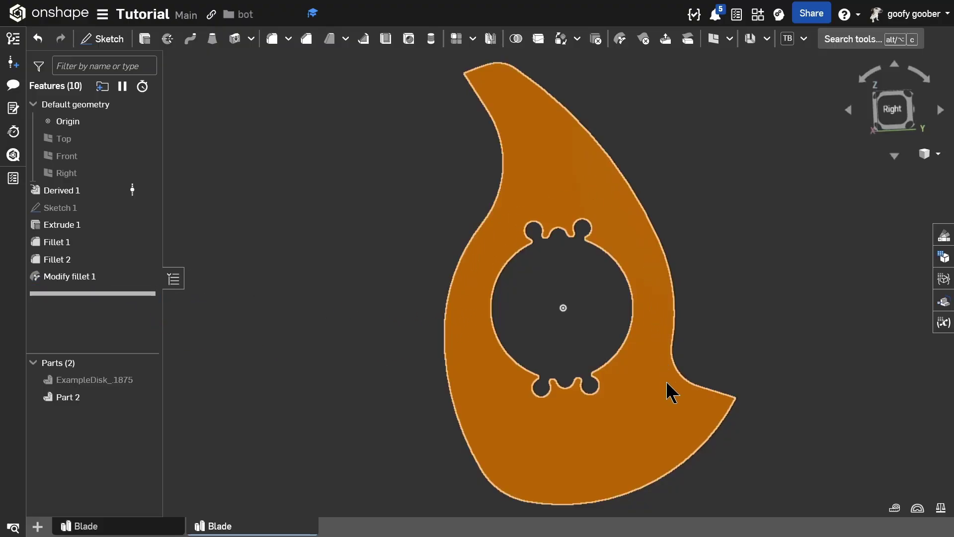
{"action": "mouse_move", "coordinate": [488, 251]}
{"action": "right_mouse_down"}
{"action": "mouse_move", "coordinate": [515, 248]}
{"action": "mouse_move", "coordinate": [494, 238]}
{"action": "mouse_move", "coordinate": [488, 247]}
{"action": "right_mouse_up"}
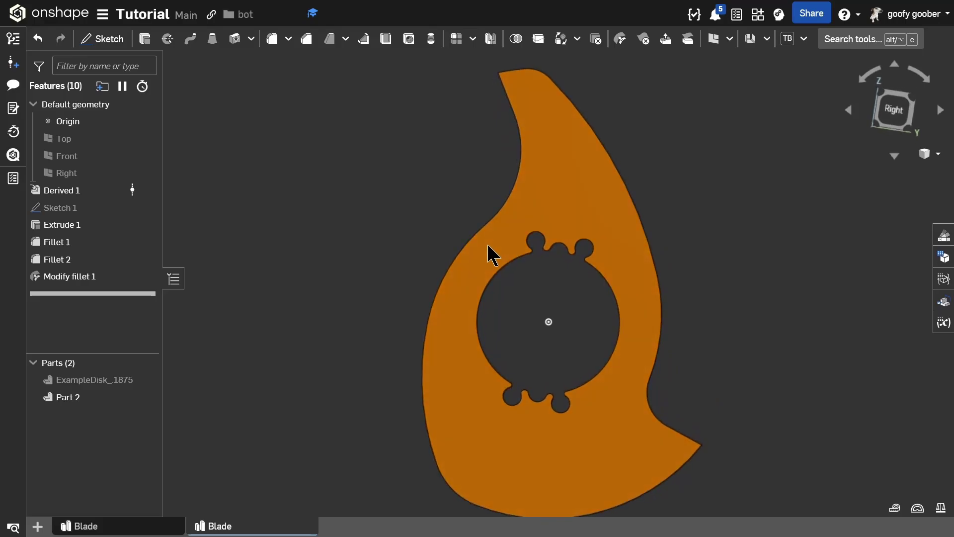
{"action": "scroll", "coordinate": [488, 245], "scroll_direction": "down", "scroll_amount": 3}
{"action": "scroll", "coordinate": [487, 245], "scroll_direction": "up", "scroll_amount": 3}
Edit Sketch 1 to set the hub circle's diameter to 46 mm and accept the sketch
{"action": "middle_click_drag", "start_coordinate": [298, 339], "coordinate": [245, 353]}
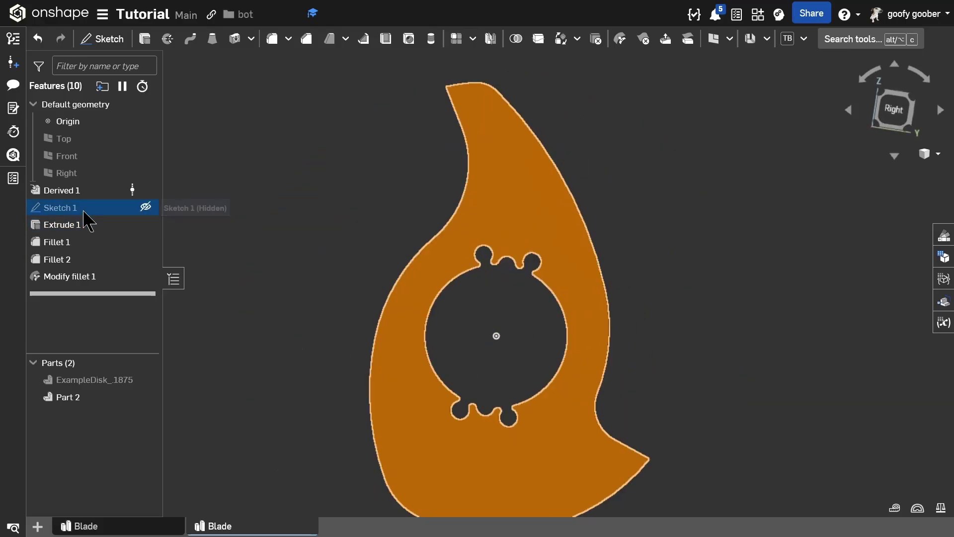
{"action": "double_click", "coordinate": [80, 209]}
{"action": "key", "text": "n"}
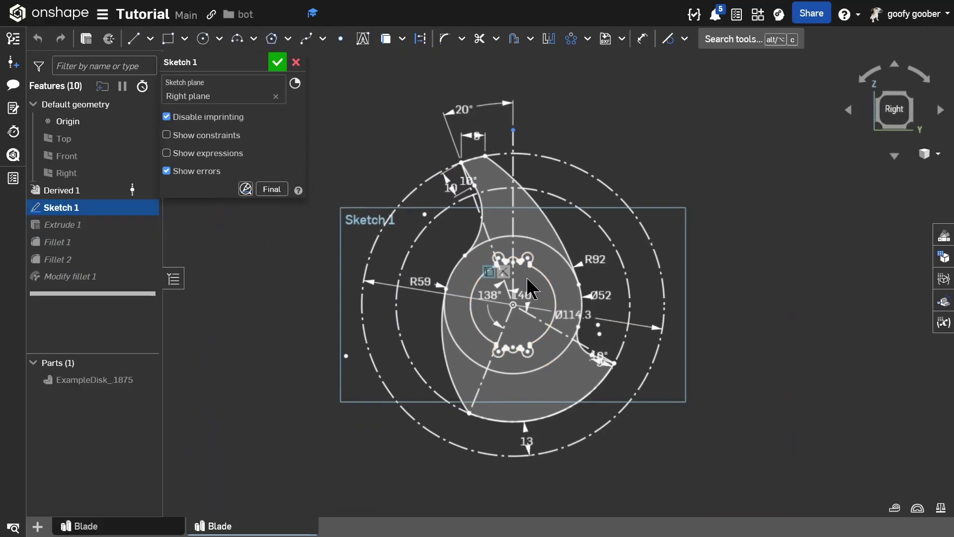
{"action": "double_click", "coordinate": [641, 304]}
{"action": "key", "text": "Down"}
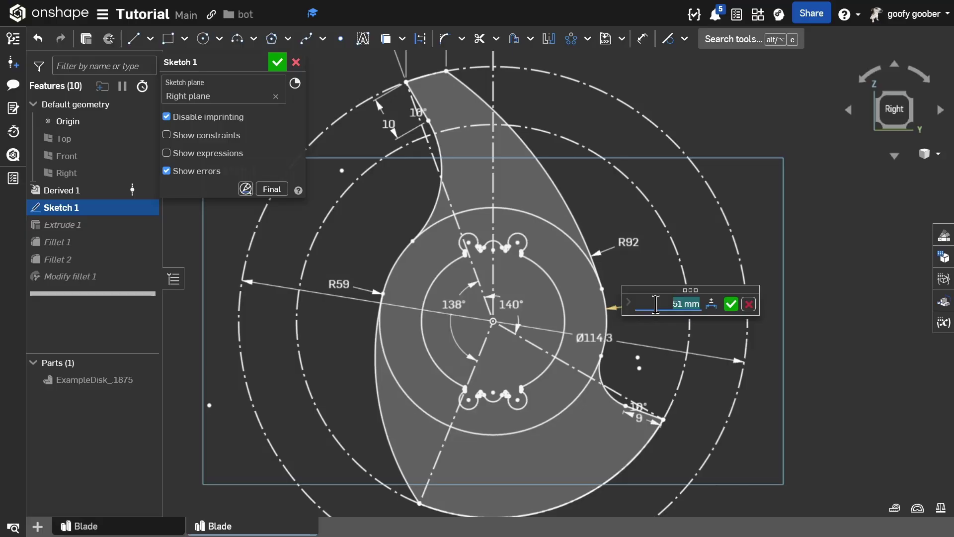
{"action": "key", "text": "Down"}
{"action": "key", "text": "Down"}
{"action": "key", "text": "Down"}
{"action": "key", "text": "Down"}
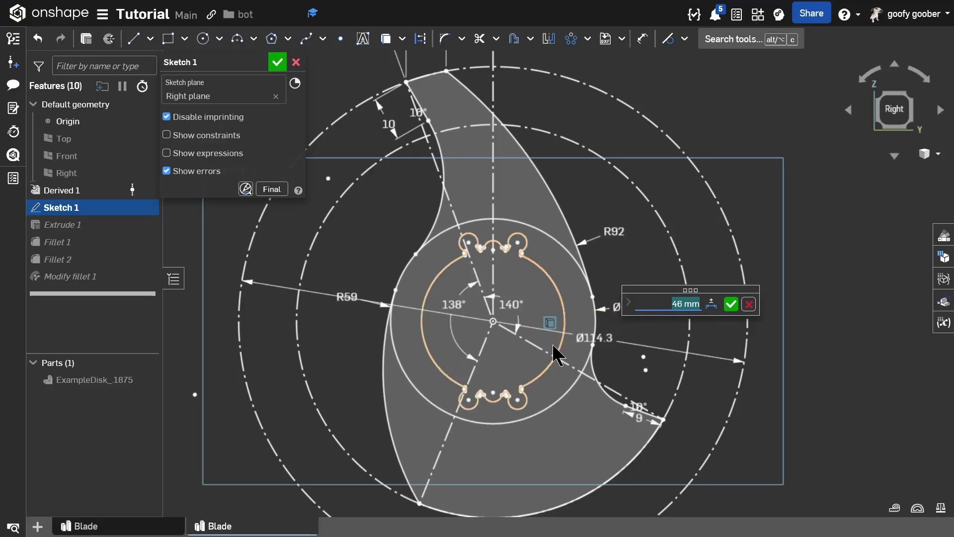
{"action": "left_click", "coordinate": [604, 334]}
{"action": "left_click", "coordinate": [277, 62]}
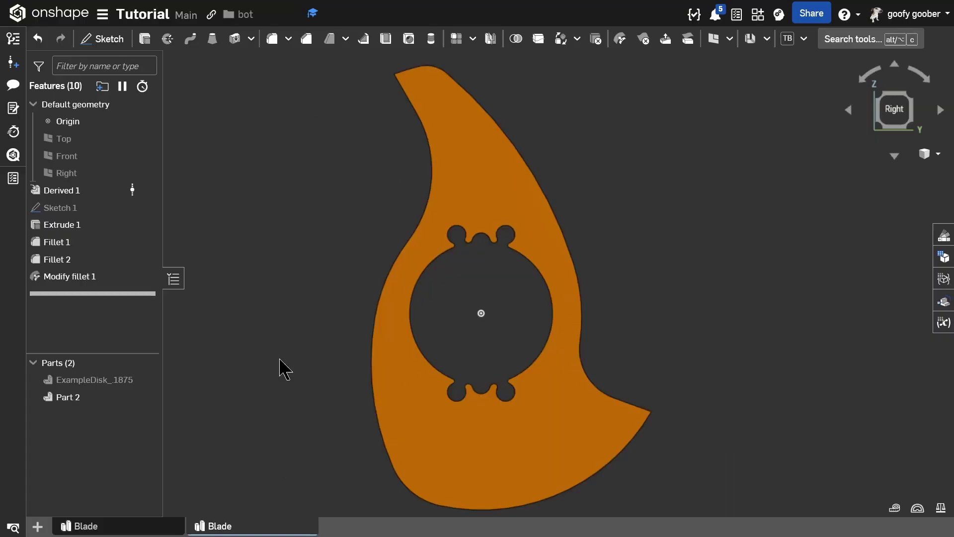
Edit Sketch 1, setting the hub circle's diameter to 48 mm and the tooth line's angle from vertical to 18°, and accept it
{"action": "double_click", "coordinate": [62, 207]}
{"action": "double_click", "coordinate": [615, 299]}
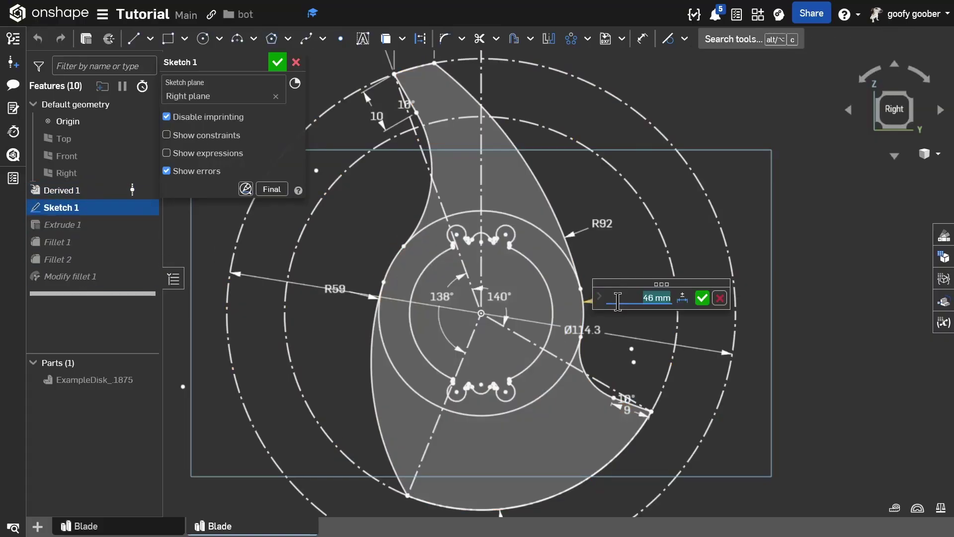
{"action": "key", "text": "Return"}
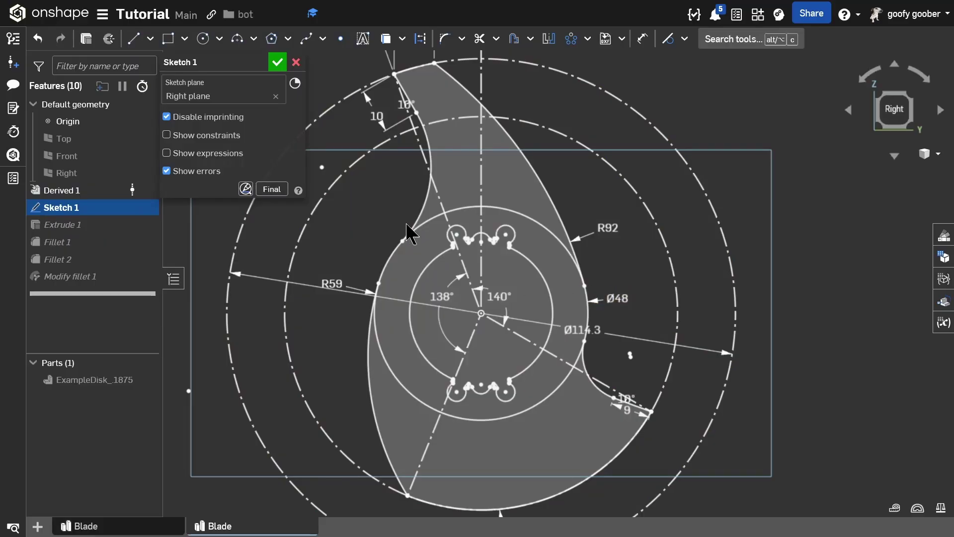
{"action": "scroll", "coordinate": [441, 199], "scroll_direction": "down", "scroll_amount": 5}
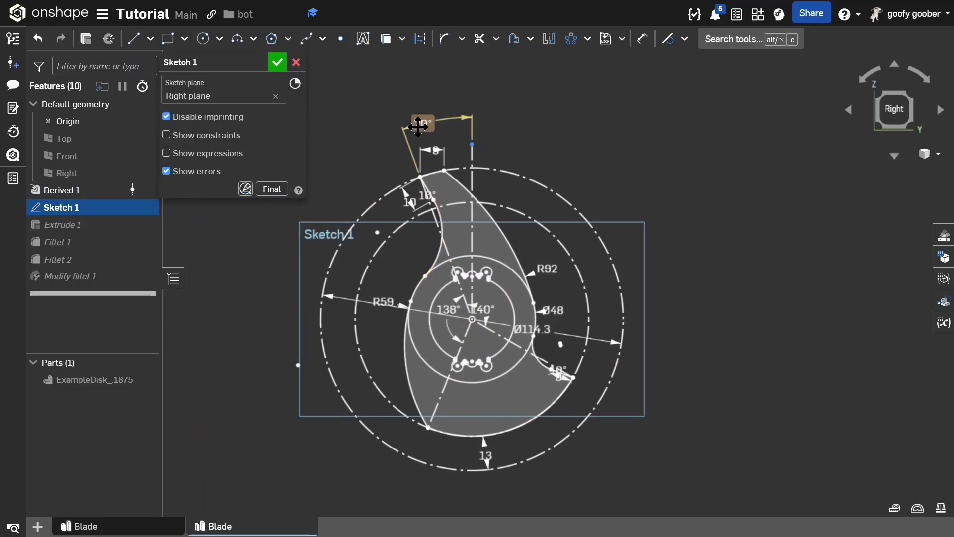
{"action": "double_click", "coordinate": [418, 126]}
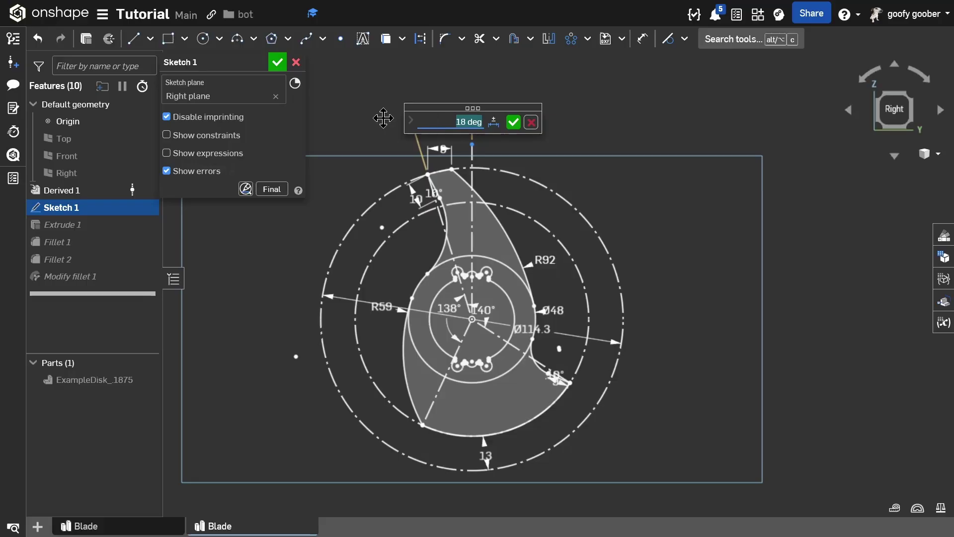
{"action": "left_click", "coordinate": [278, 62]}
Measure the minimum distance between the round notch in the opening and the tooth's concave outer edge
{"action": "right_click_drag", "start_coordinate": [511, 408], "coordinate": [561, 324]}
{"action": "scroll", "coordinate": [573, 366], "scroll_direction": "up", "scroll_amount": 3}
{"action": "scroll", "coordinate": [564, 362], "scroll_direction": "down", "scroll_amount": 3}
{"action": "scroll", "coordinate": [543, 379], "scroll_direction": "up", "scroll_amount": 3}
{"action": "left_click", "coordinate": [557, 324]}
{"action": "left_click", "coordinate": [580, 271]}
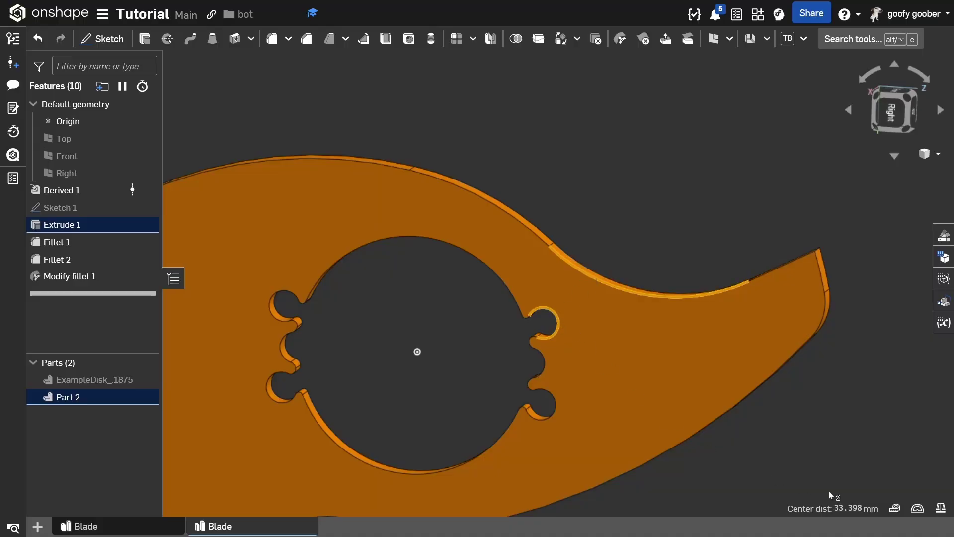
{"action": "left_click", "coordinate": [894, 508]}
{"action": "right_click_drag", "start_coordinate": [775, 476], "coordinate": [574, 359]}
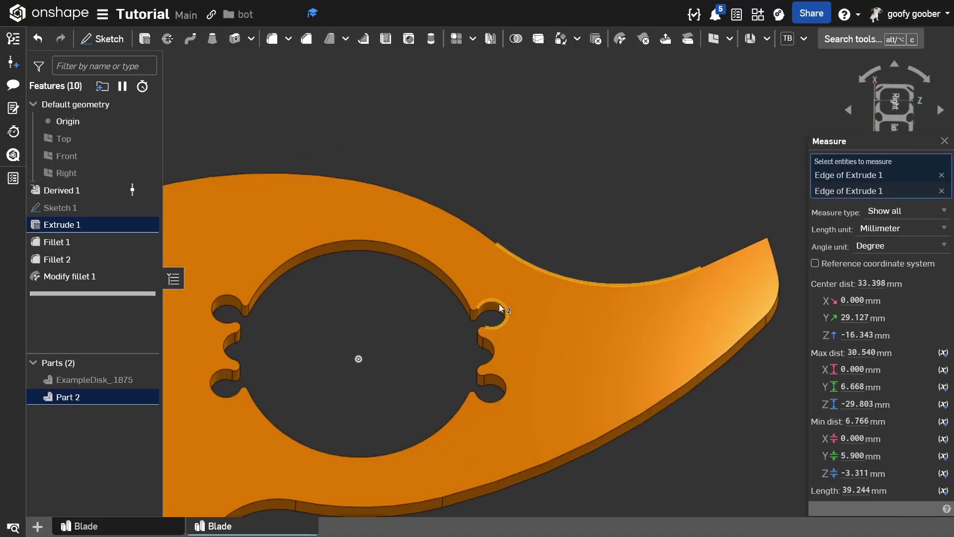
{"action": "mouse_move", "coordinate": [853, 419]}
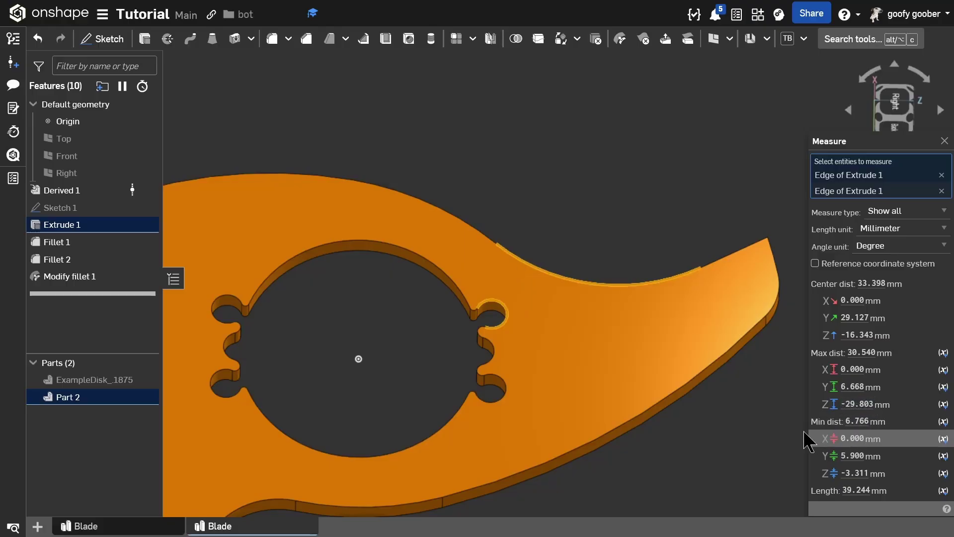
{"action": "left_click", "coordinate": [944, 141]}
{"action": "left_click", "coordinate": [627, 241]}
{"action": "right_click_drag", "start_coordinate": [623, 241], "coordinate": [704, 265]}
{"action": "left_click", "coordinate": [890, 113]}
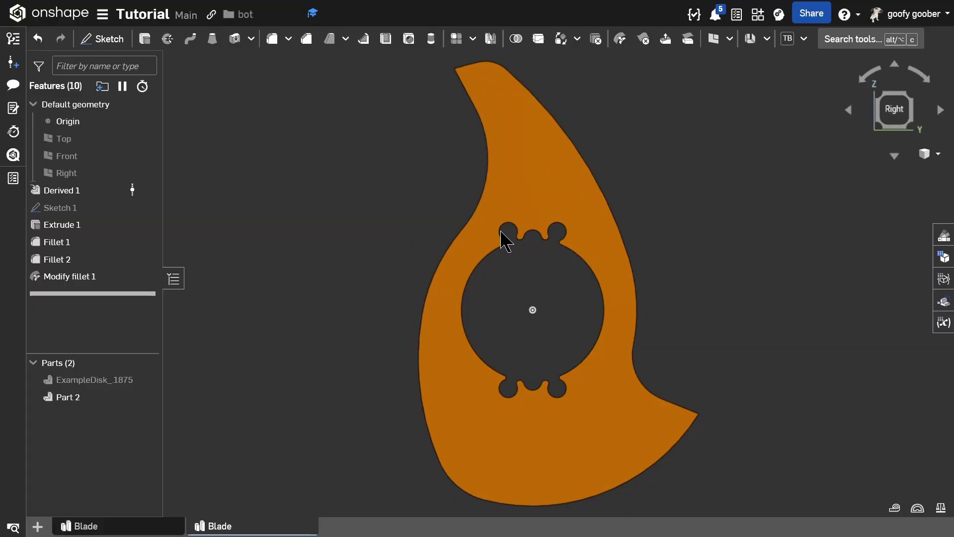
{"action": "right_click_drag", "start_coordinate": [502, 239], "coordinate": [576, 310]}
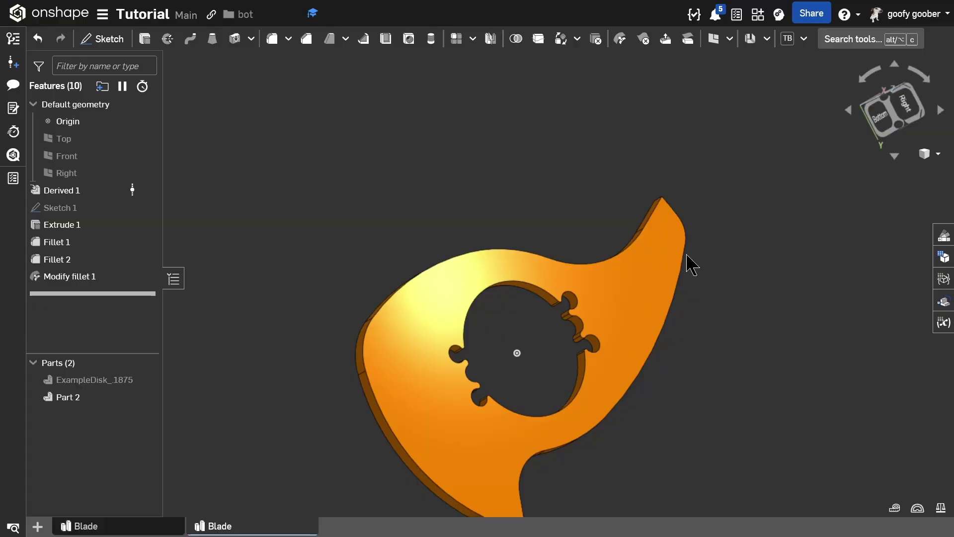
Sketch a slightly slanted line across the whole blade face through the opening and turn off the sketch's Disable imprinting option
{"action": "right_click_drag", "start_coordinate": [686, 314], "coordinate": [647, 308]}
{"action": "left_click", "coordinate": [562, 216]}
{"action": "key", "text": "shift+s"}
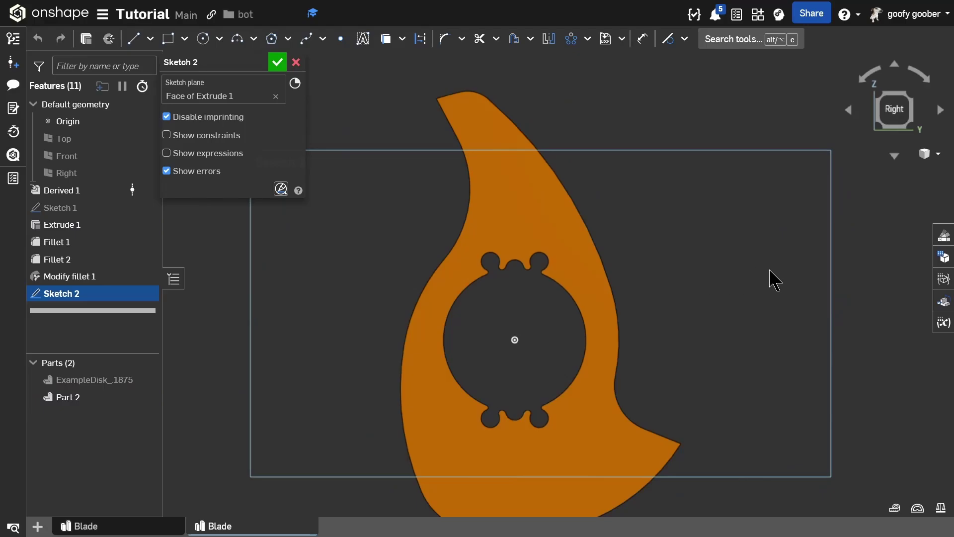
{"action": "left_click", "coordinate": [684, 39]}
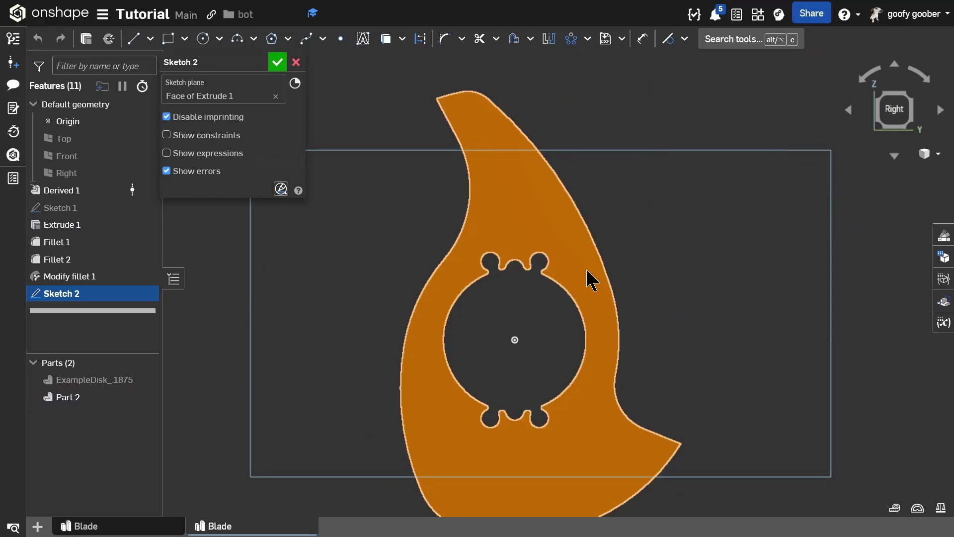
{"action": "key", "text": "l"}
{"action": "left_click_drag", "start_coordinate": [258, 312], "coordinate": [856, 356]}
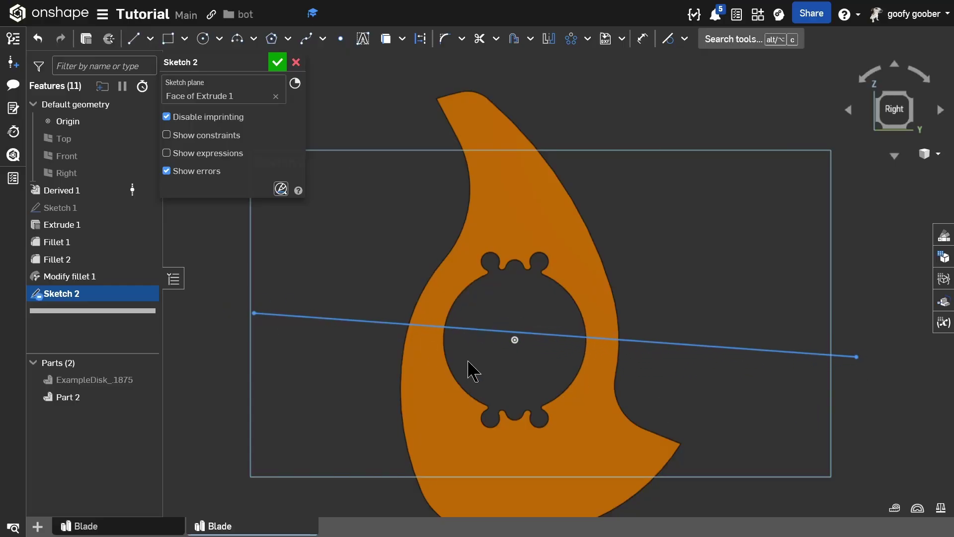
{"action": "left_click", "coordinate": [277, 62]}
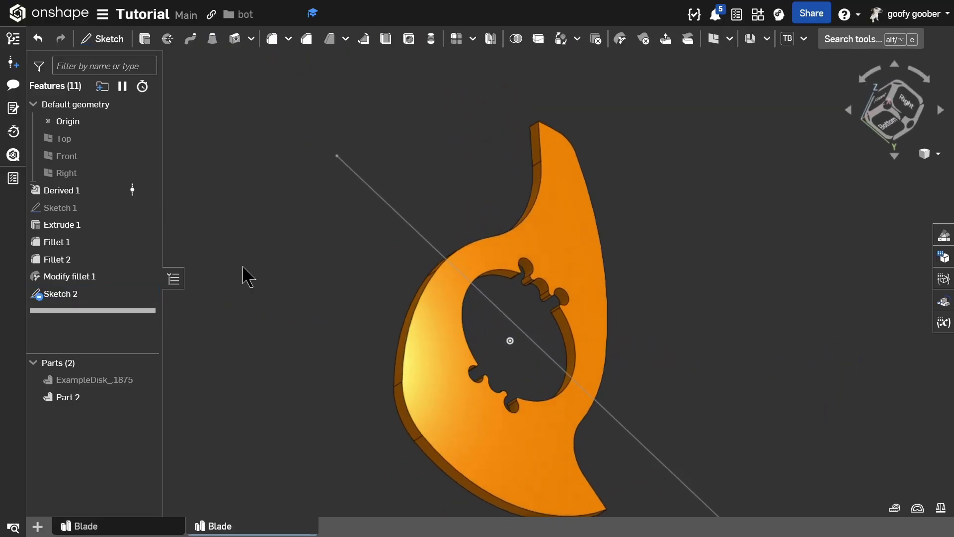
{"action": "double_click", "coordinate": [94, 288]}
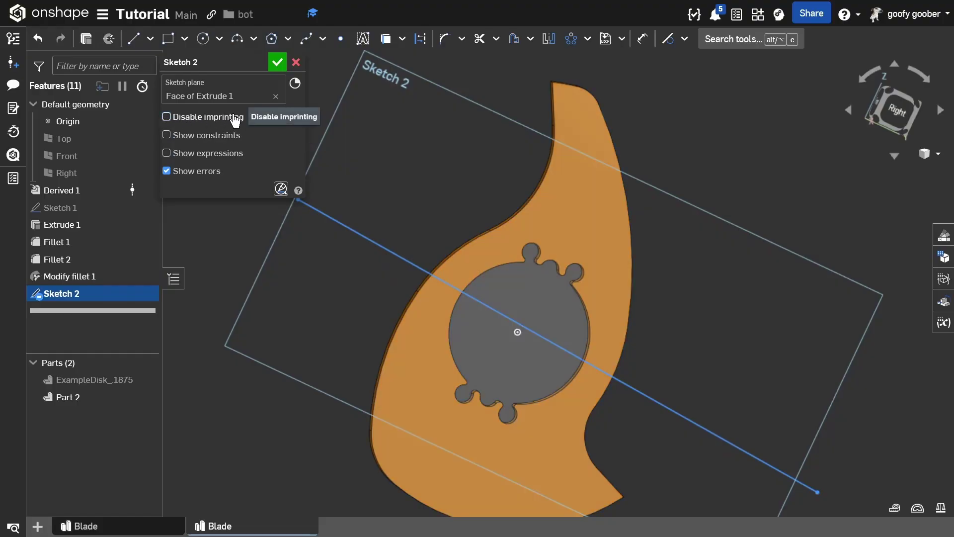
{"action": "left_click", "coordinate": [277, 62]}
Start a Lighten feature on the tooth-side half of the blade face divided by the sketch line
{"action": "left_click", "coordinate": [804, 39]}
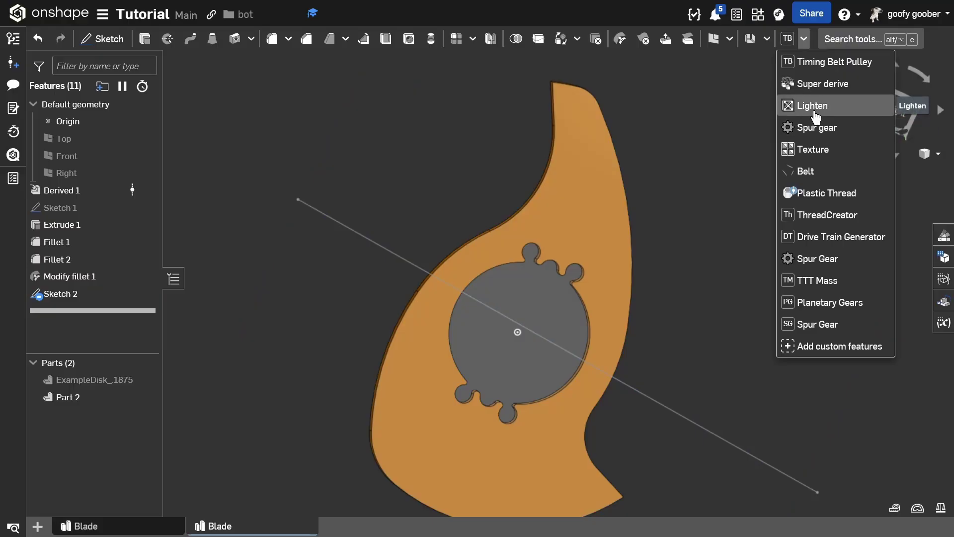
{"action": "mouse_move", "coordinate": [817, 118]}
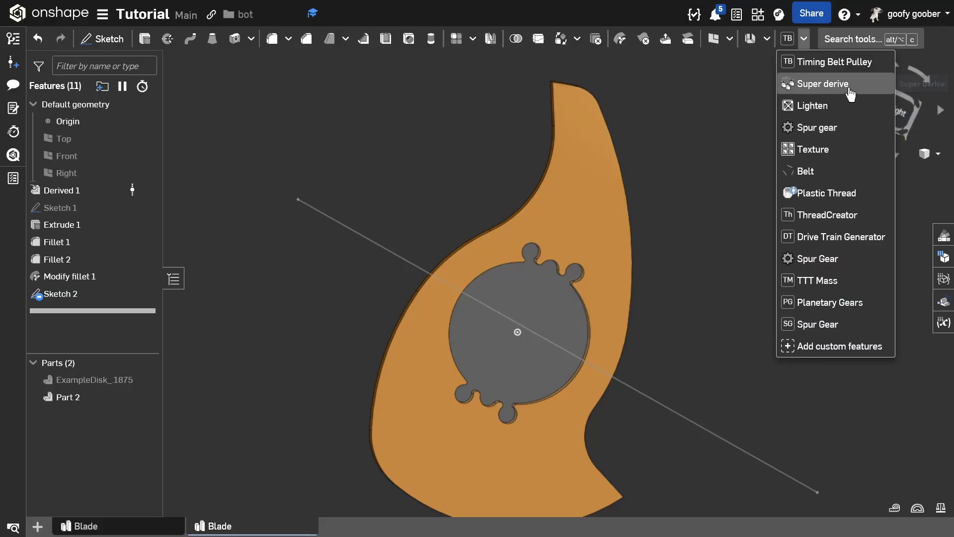
{"action": "left_click", "coordinate": [853, 106]}
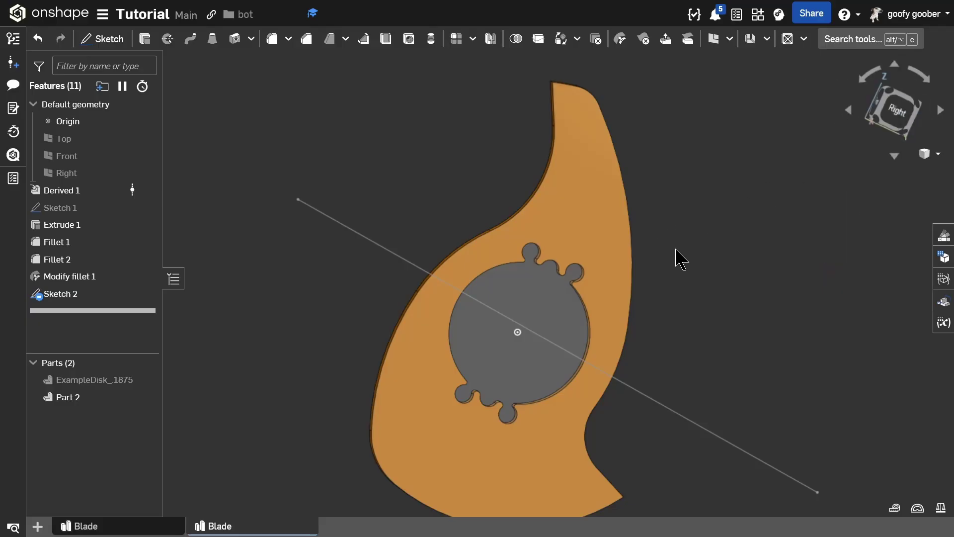
{"action": "left_click", "coordinate": [580, 219]}
{"action": "mouse_move", "coordinate": [464, 198]}
{"action": "right_mouse_down"}
{"action": "mouse_move", "coordinate": [479, 165]}
{"action": "mouse_move", "coordinate": [437, 219]}
{"action": "right_mouse_up"}
{"action": "left_click", "coordinate": [239, 164]}
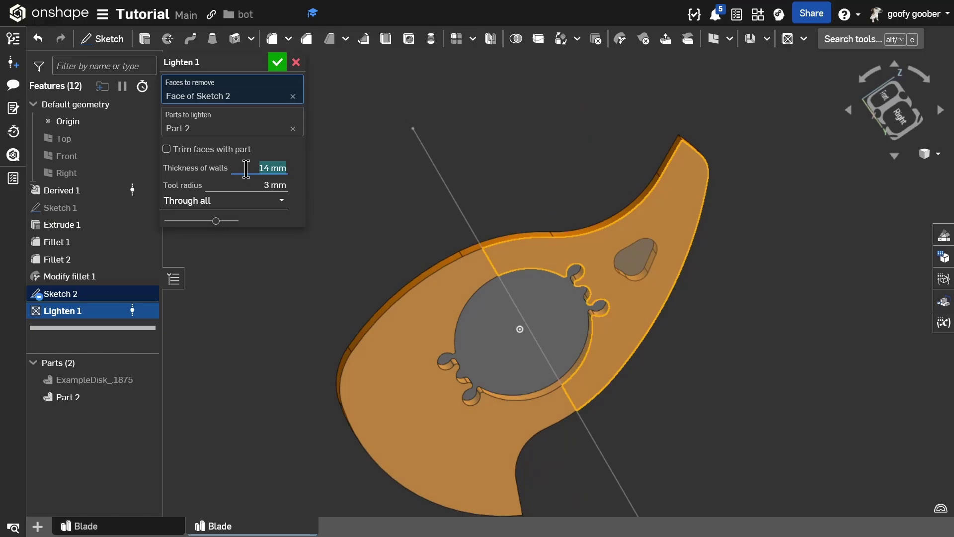
Set the tooth pocket's tool radius to 2 mm and wall thickness to 12 mm, keep Through all, and accept the Lighten feature
{"action": "right_click_drag", "start_coordinate": [625, 240], "coordinate": [603, 219]}
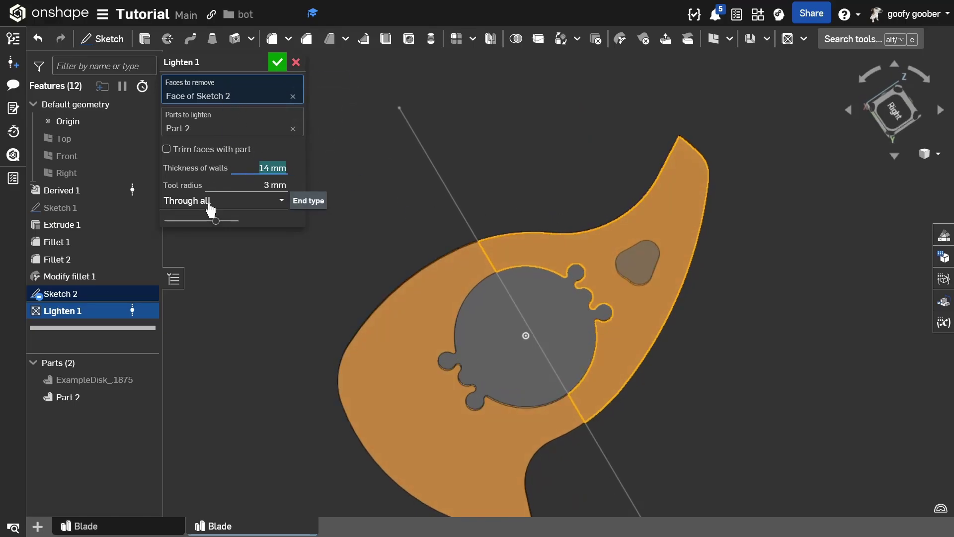
{"action": "left_click", "coordinate": [211, 204]}
{"action": "left_click", "coordinate": [300, 207]}
{"action": "left_click", "coordinate": [254, 185]}
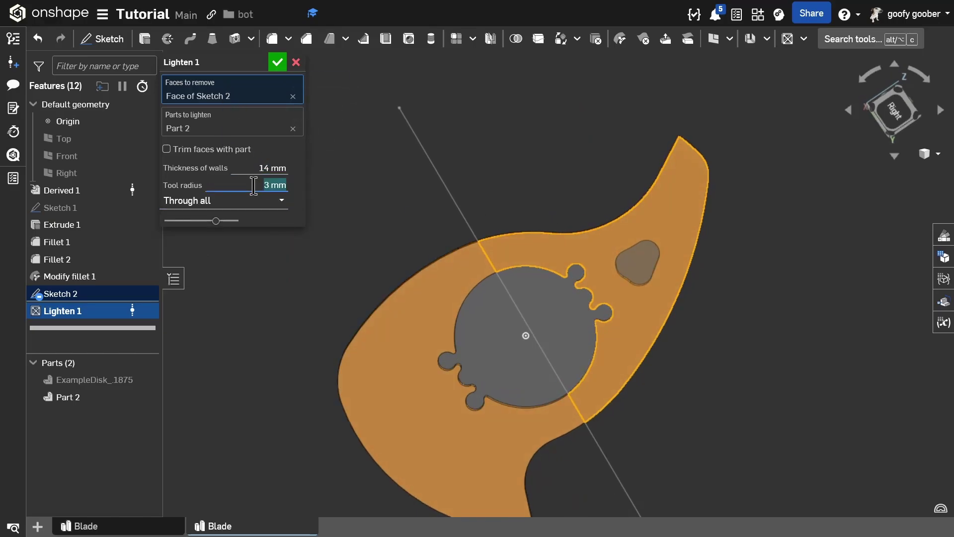
{"action": "left_click", "coordinate": [254, 168]}
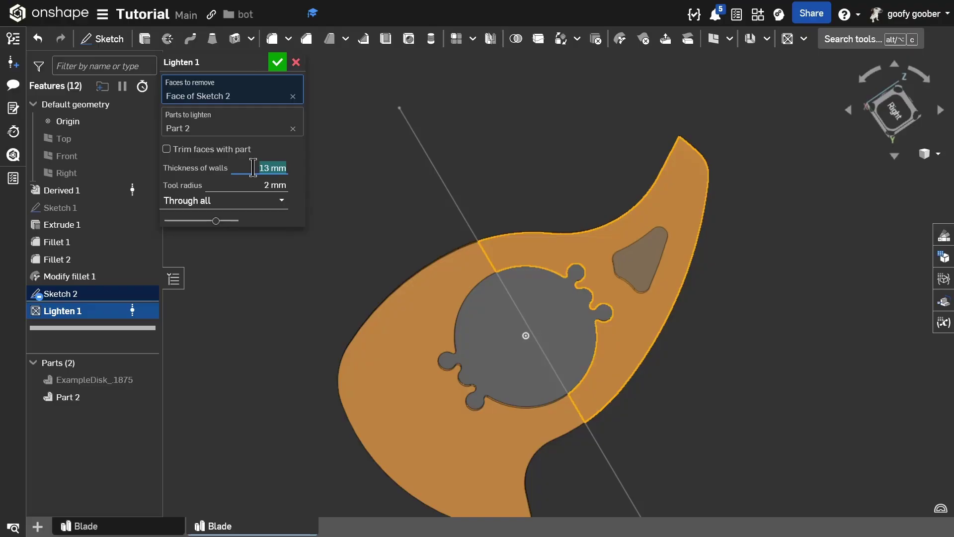
{"action": "scroll", "coordinate": [253, 167], "scroll_direction": "up", "scroll_amount": 1}
{"action": "right_click_drag", "start_coordinate": [637, 255], "coordinate": [663, 267]}
{"action": "scroll", "coordinate": [663, 267], "scroll_direction": "up", "scroll_amount": 3}
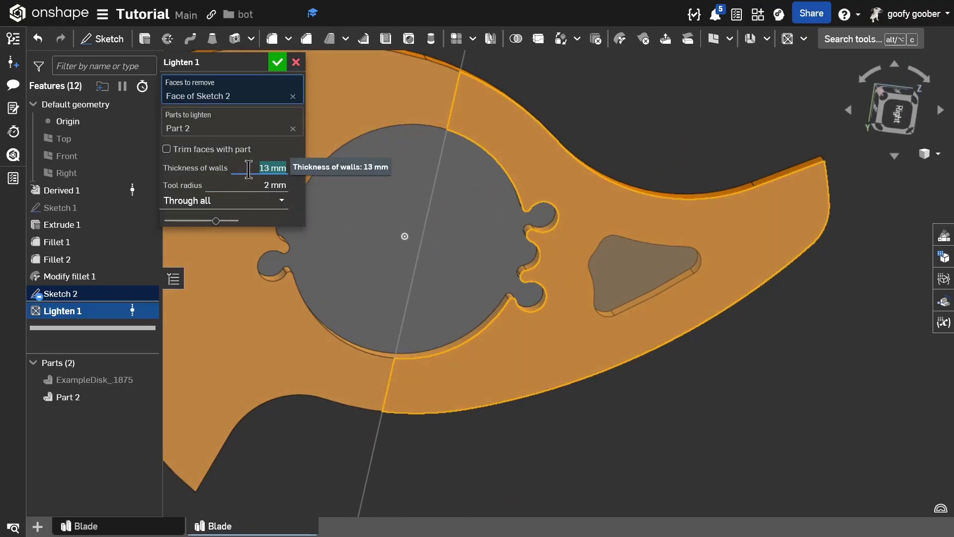
{"action": "scroll", "coordinate": [249, 168], "scroll_direction": "down", "scroll_amount": 1}
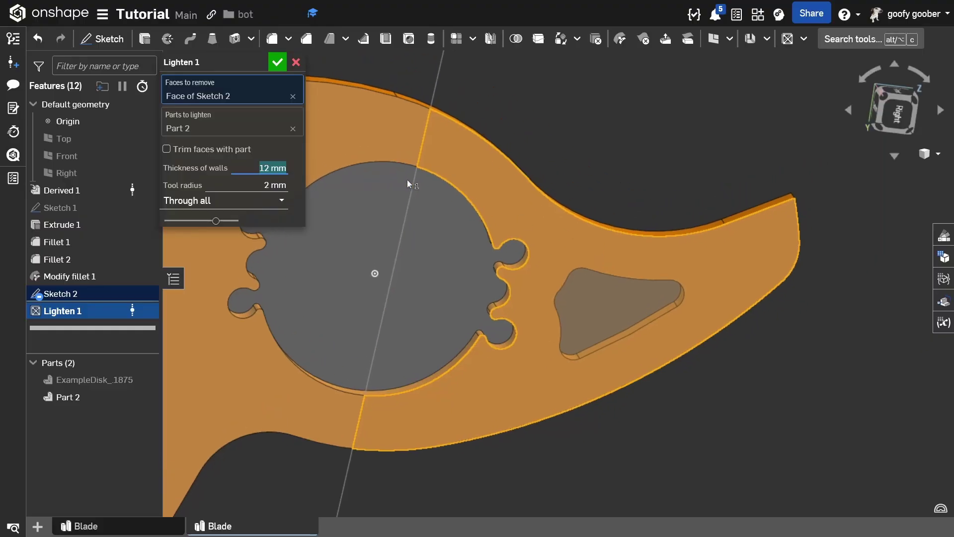
{"action": "left_click", "coordinate": [277, 63]}
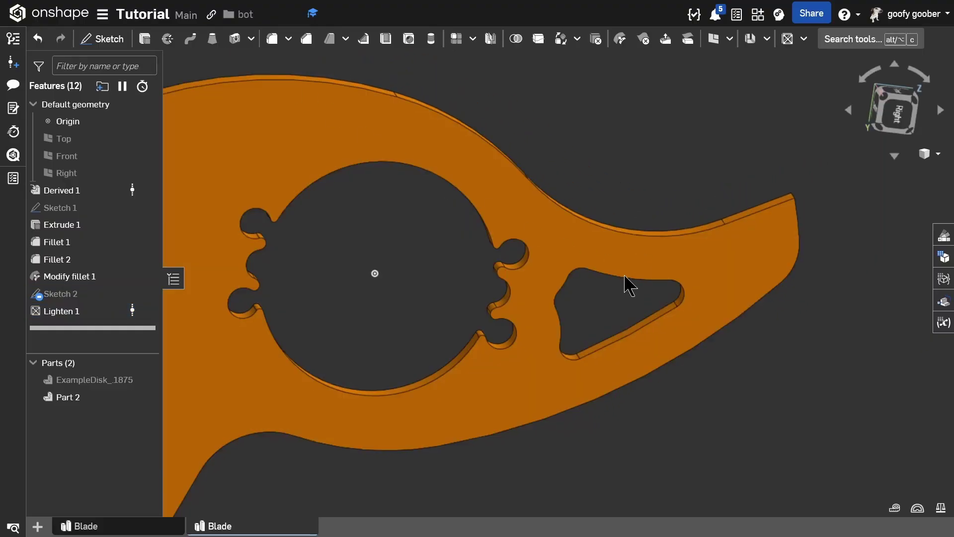
Lighten the counterweight half of the blade through all with 12 mm walls and a 3 mm tool radius
{"action": "mouse_move", "coordinate": [635, 240]}
{"action": "right_mouse_down"}
{"action": "mouse_move", "coordinate": [628, 277]}
{"action": "mouse_move", "coordinate": [629, 243]}
{"action": "right_mouse_up"}
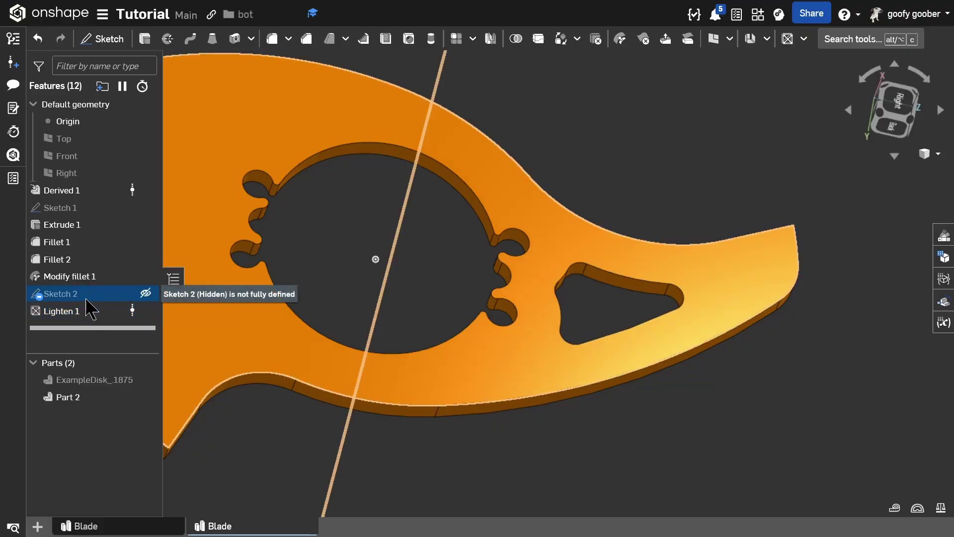
{"action": "right_click_drag", "start_coordinate": [624, 270], "coordinate": [596, 288]}
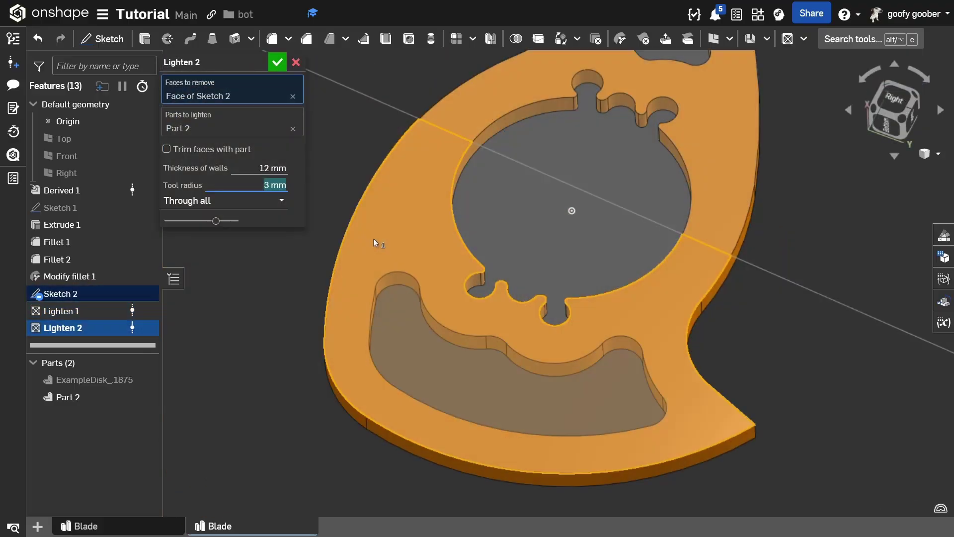
{"action": "right_click_drag", "start_coordinate": [374, 243], "coordinate": [364, 309]}
{"action": "left_click", "coordinate": [893, 106]}
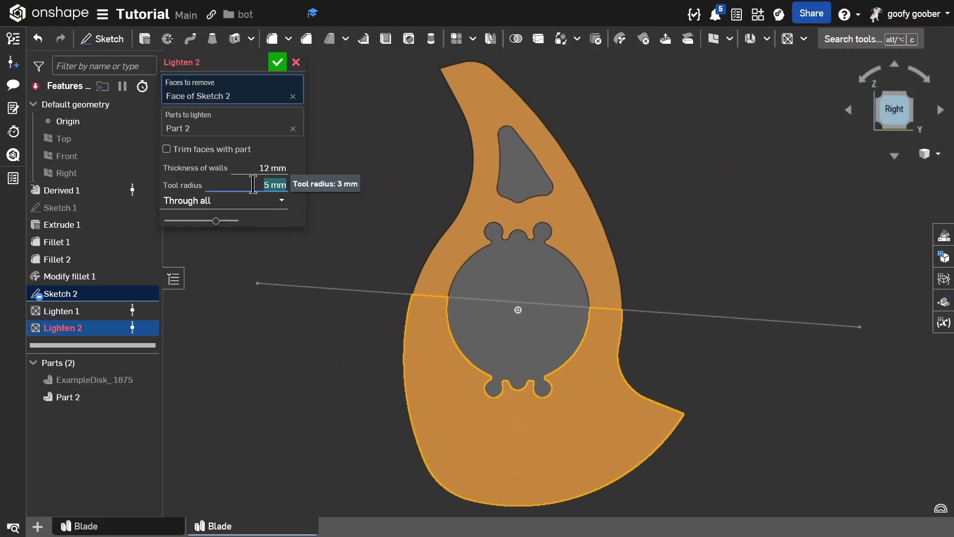
{"action": "left_click", "coordinate": [255, 167]}
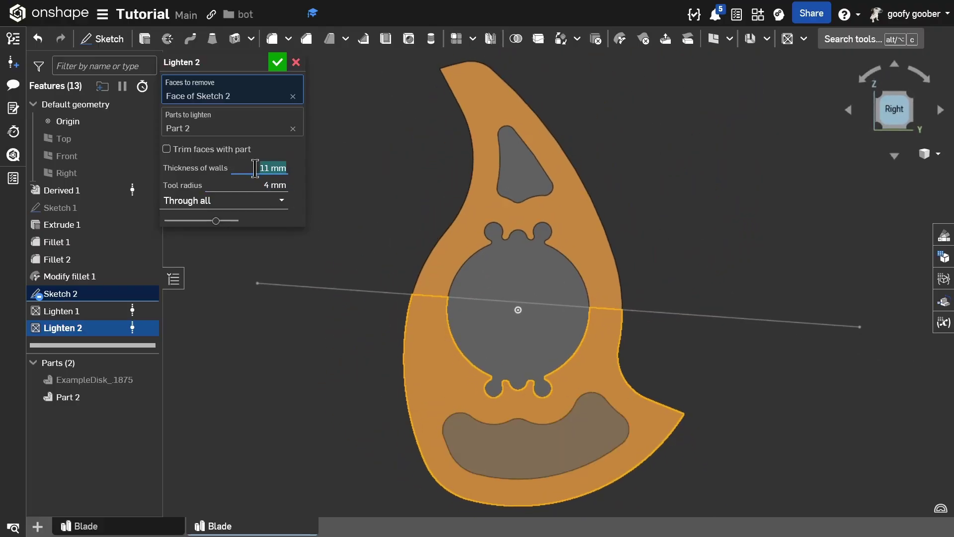
{"action": "key", "text": "Up"}
{"action": "left_click", "coordinate": [253, 182]}
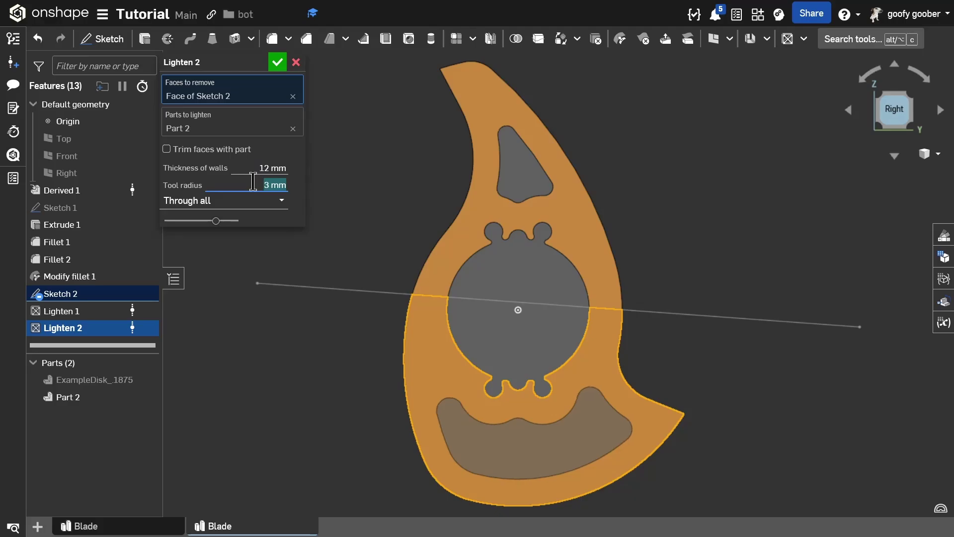
{"action": "scroll", "coordinate": [577, 433], "scroll_direction": "up", "scroll_amount": 3}
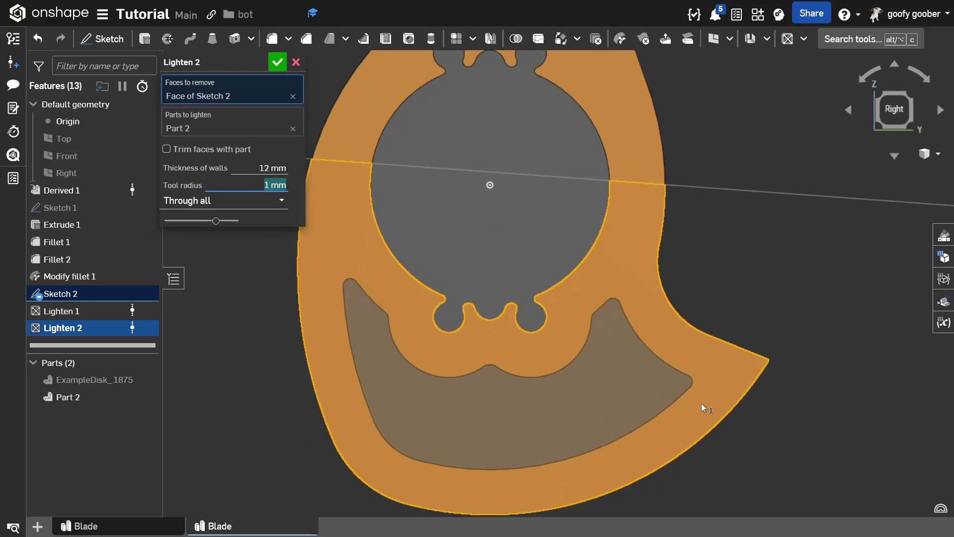
{"action": "key", "text": "Up"}
{"action": "key", "text": "Up"}
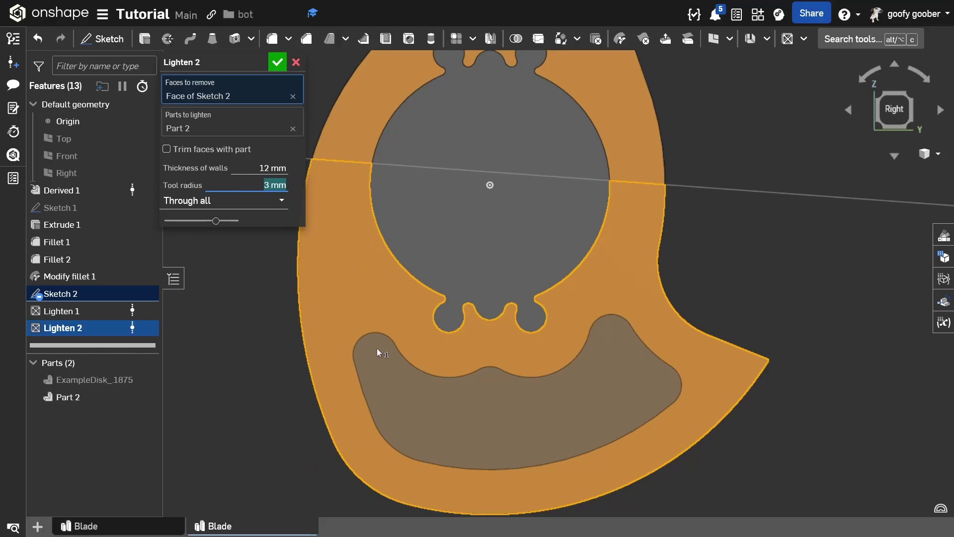
{"action": "key", "text": "Return"}
Hide the dividing line sketch that crosses the blade
{"action": "scroll", "coordinate": [466, 426], "scroll_direction": "down", "scroll_amount": 4}
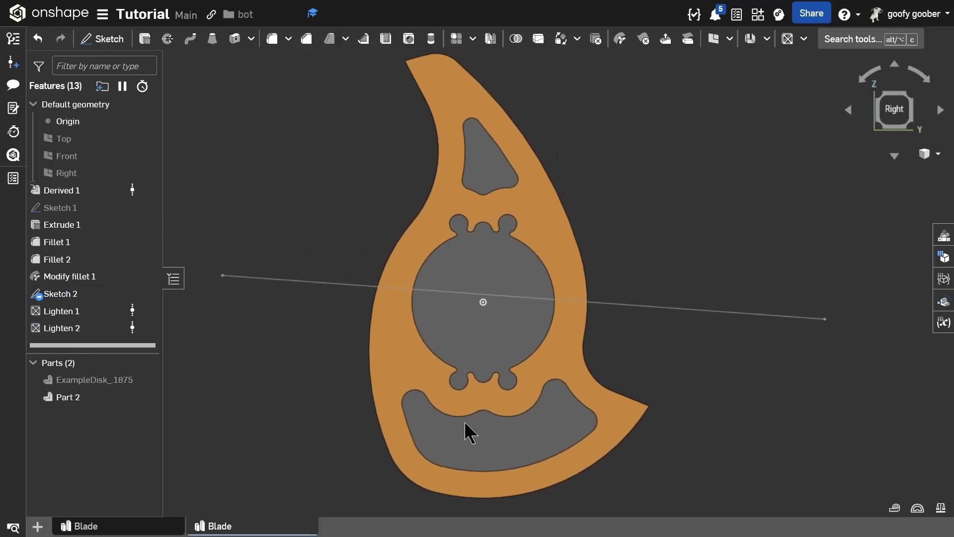
{"action": "left_click", "coordinate": [639, 303]}
{"action": "key", "text": "y"}
{"action": "mouse_move", "coordinate": [629, 326]}
{"action": "right_mouse_down"}
{"action": "mouse_move", "coordinate": [547, 358]}
{"action": "mouse_move", "coordinate": [615, 282]}
{"action": "mouse_move", "coordinate": [426, 299]}
{"action": "mouse_move", "coordinate": [400, 264]}
{"action": "mouse_move", "coordinate": [364, 268]}
{"action": "mouse_move", "coordinate": [586, 335]}
{"action": "right_mouse_up"}
{"action": "scroll", "coordinate": [407, 226], "scroll_direction": "up", "scroll_amount": 4}
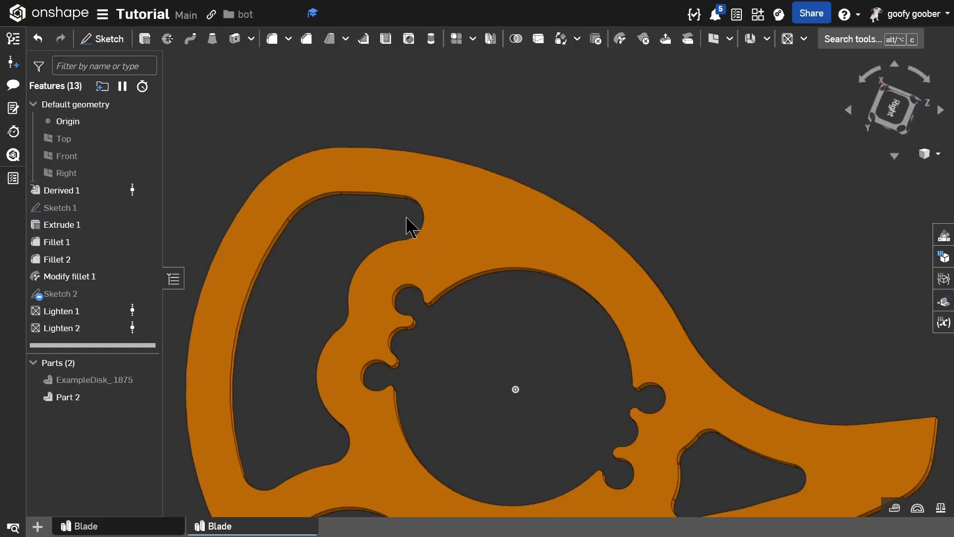
Measure the center distance between the two round notches on the opening's counterweight side
{"action": "right_click_drag", "start_coordinate": [407, 223], "coordinate": [428, 219]}
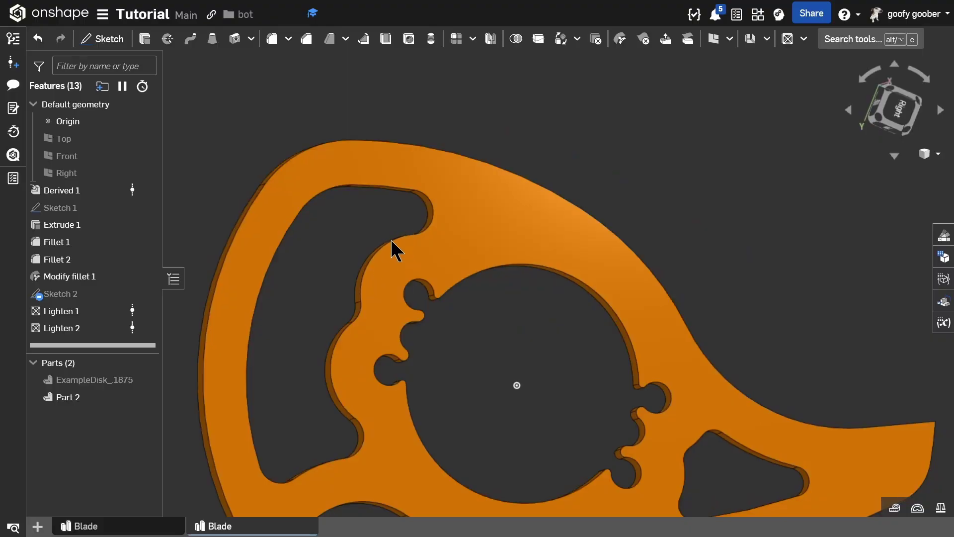
{"action": "mouse_move", "coordinate": [355, 421]}
{"action": "right_mouse_down"}
{"action": "mouse_move", "coordinate": [340, 419]}
{"action": "mouse_move", "coordinate": [354, 411]}
{"action": "right_mouse_up"}
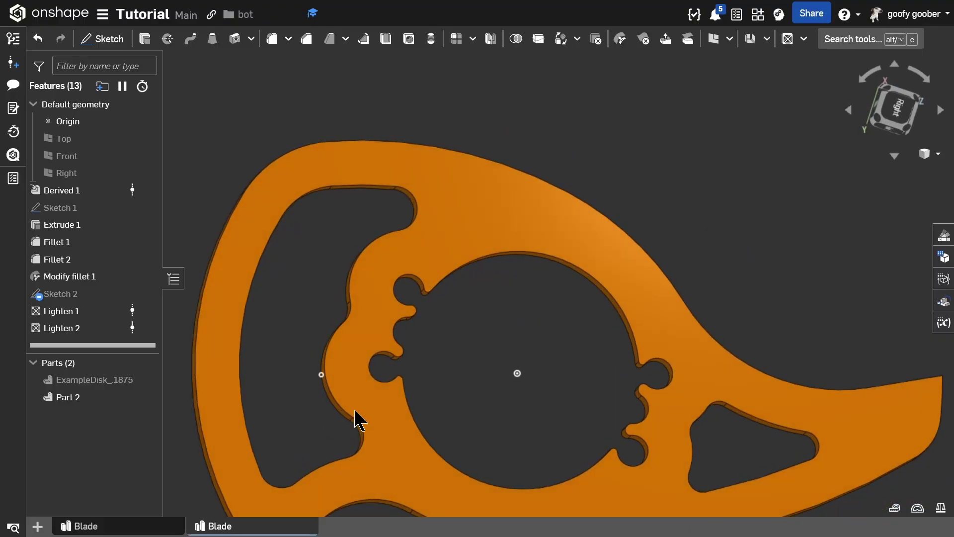
{"action": "scroll", "coordinate": [405, 288], "scroll_direction": "up", "scroll_amount": 3}
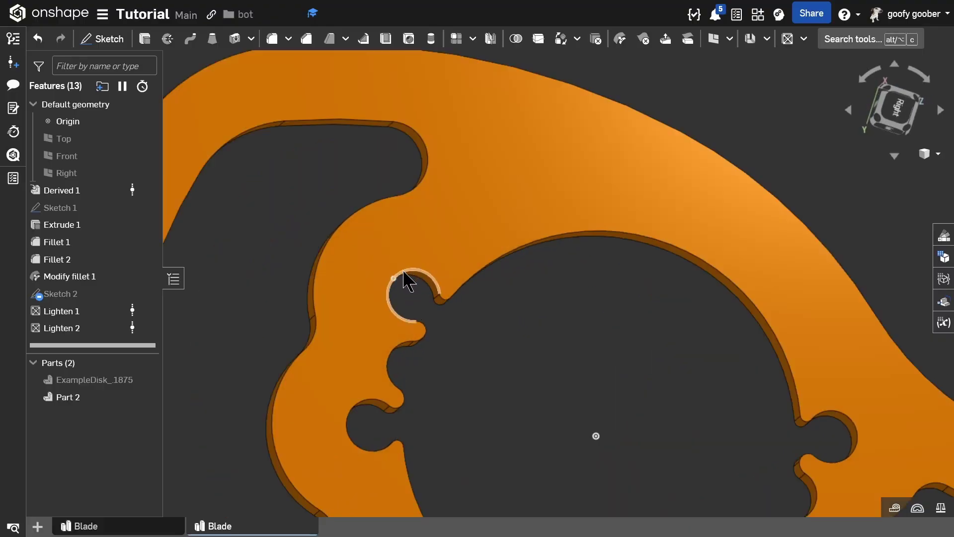
{"action": "left_click", "coordinate": [400, 314]}
{"action": "left_click", "coordinate": [367, 403]}
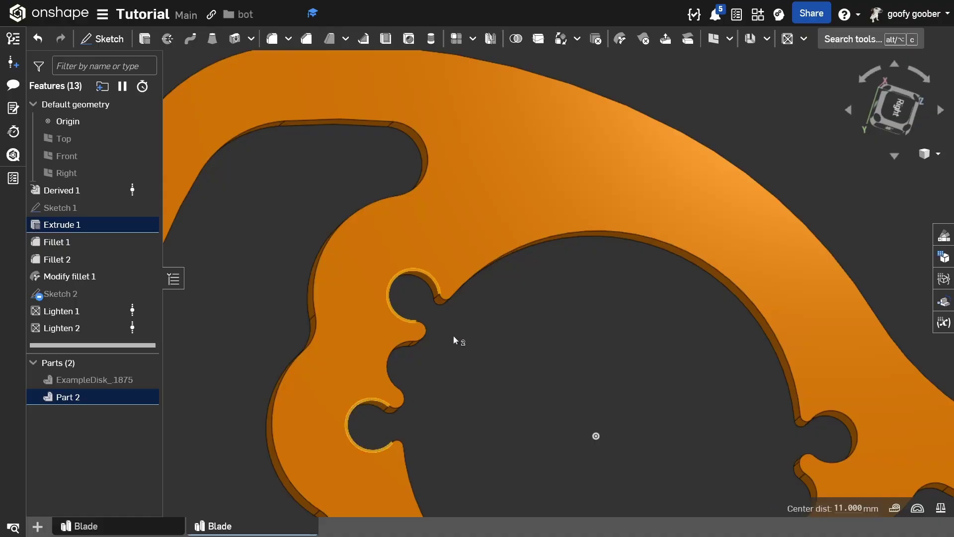
{"action": "scroll", "coordinate": [454, 335], "scroll_direction": "down", "scroll_amount": 3}
{"action": "right_click_drag", "start_coordinate": [453, 335], "coordinate": [442, 352]}
{"action": "left_click", "coordinate": [459, 349]}
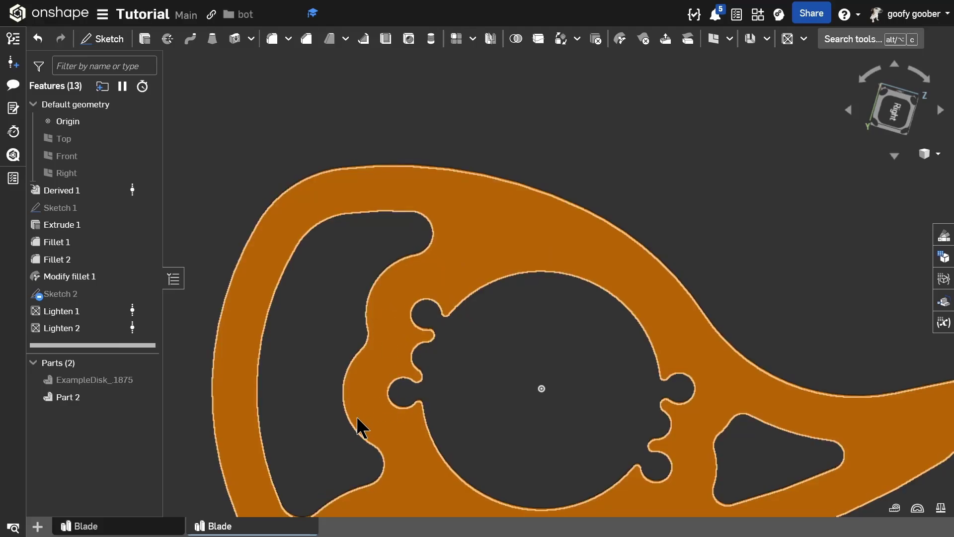
Change the fillet radius of the counterweight pocket's two curved inner faces around the round notches to 11.1 mm with Modify fillet
{"action": "right_click_drag", "start_coordinate": [400, 311], "coordinate": [425, 322]}
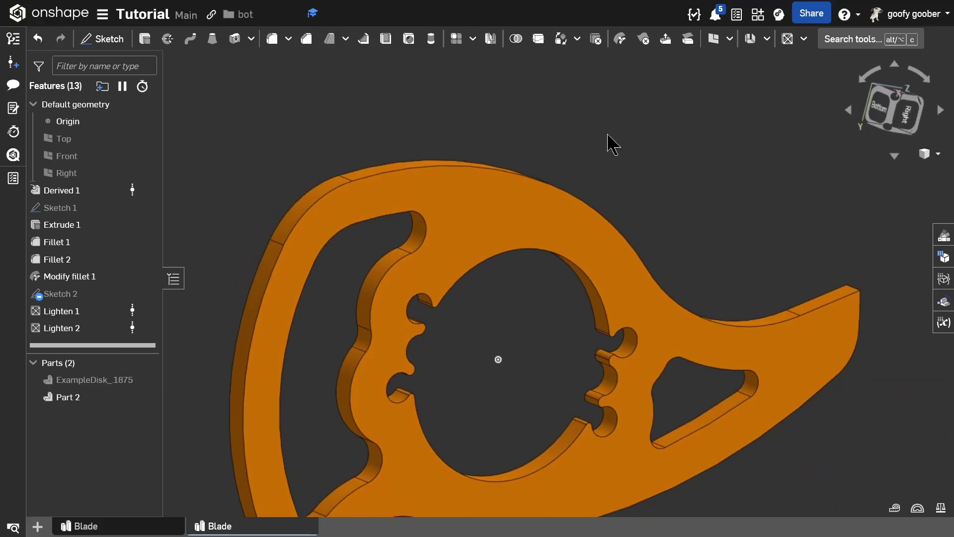
{"action": "left_click", "coordinate": [619, 40]}
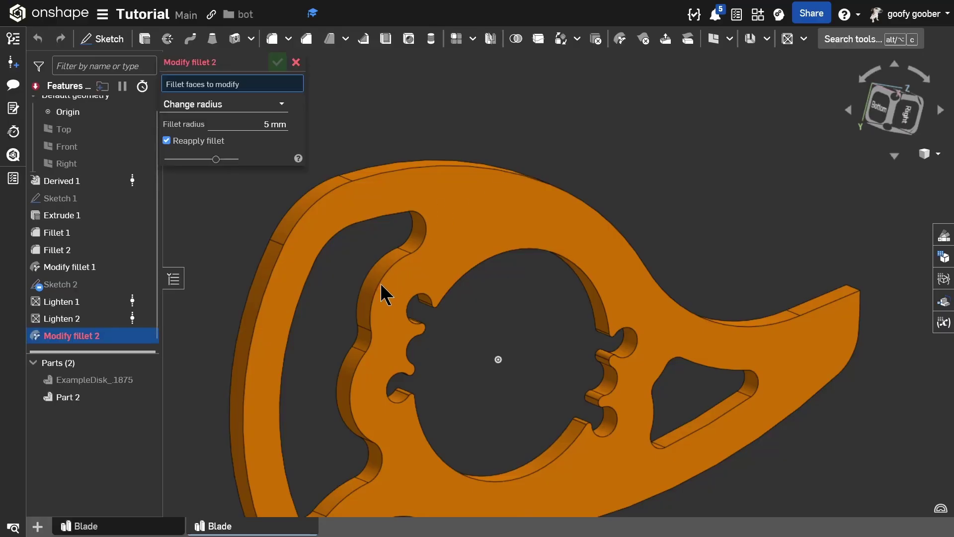
{"action": "middle_click_drag", "start_coordinate": [379, 281], "coordinate": [424, 238]}
{"action": "scroll", "coordinate": [425, 241], "scroll_direction": "up", "scroll_amount": 3}
{"action": "left_click", "coordinate": [434, 242]}
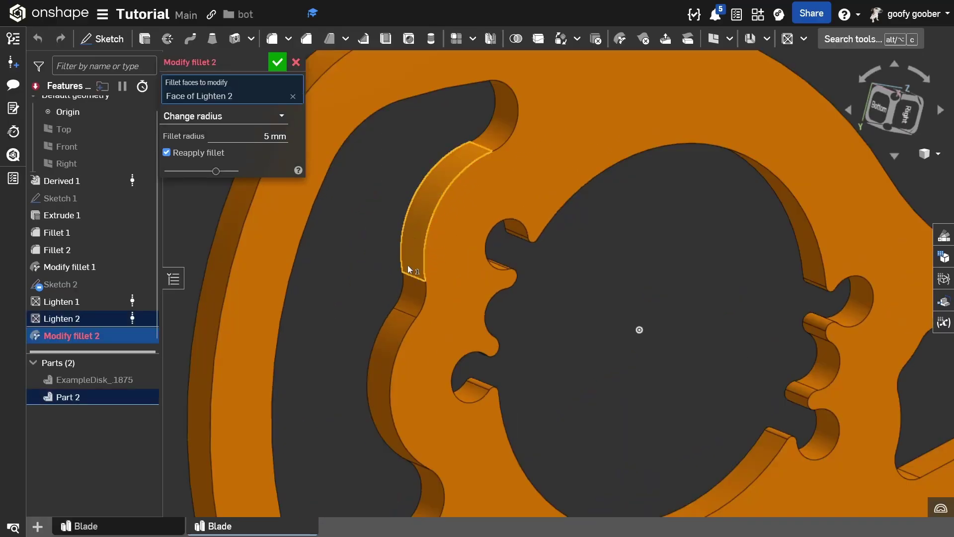
{"action": "left_click", "coordinate": [388, 359]}
{"action": "right_click_drag", "start_coordinate": [388, 359], "coordinate": [422, 258]}
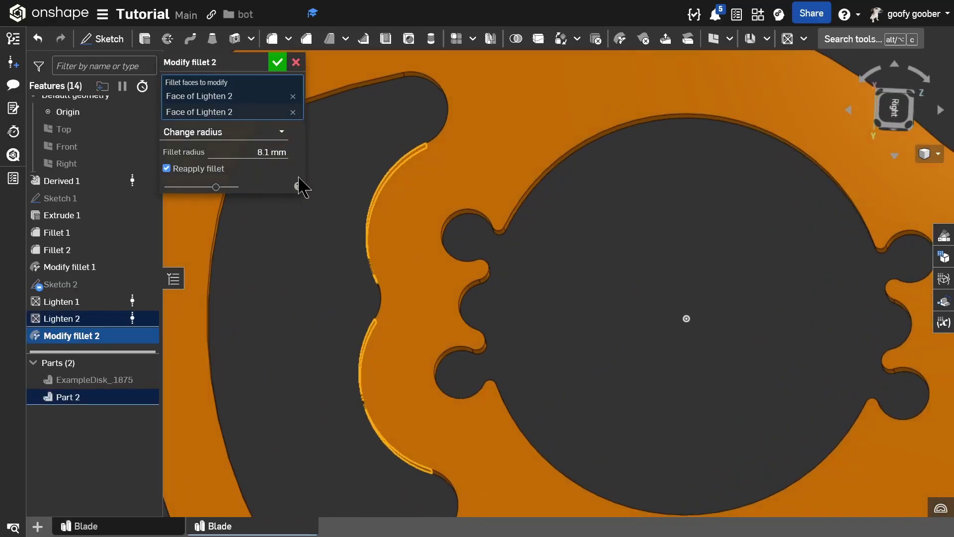
{"action": "left_click", "coordinate": [254, 152]}
{"action": "scroll", "coordinate": [253, 152], "scroll_direction": "up", "scroll_amount": 1}
{"action": "scroll", "coordinate": [251, 152], "scroll_direction": "up", "scroll_amount": 1}
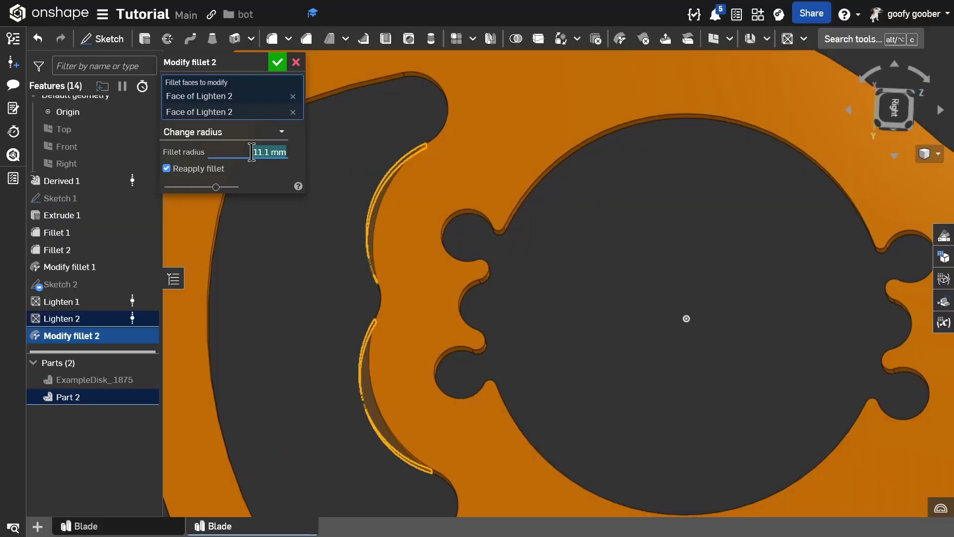
{"action": "left_click", "coordinate": [278, 64]}
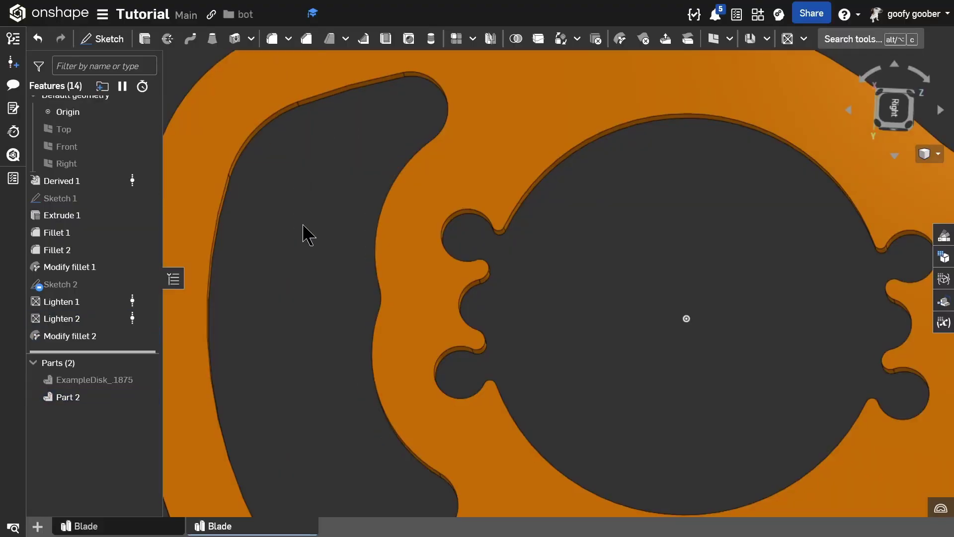
Measure the distances between a round notch's edge and the facing curved edge of the counterweight pocket
{"action": "scroll", "coordinate": [305, 232], "scroll_direction": "down", "scroll_amount": 5}
{"action": "right_click_drag", "start_coordinate": [392, 270], "coordinate": [415, 256]}
{"action": "scroll", "coordinate": [417, 266], "scroll_direction": "up", "scroll_amount": 5}
{"action": "left_click", "coordinate": [425, 260]}
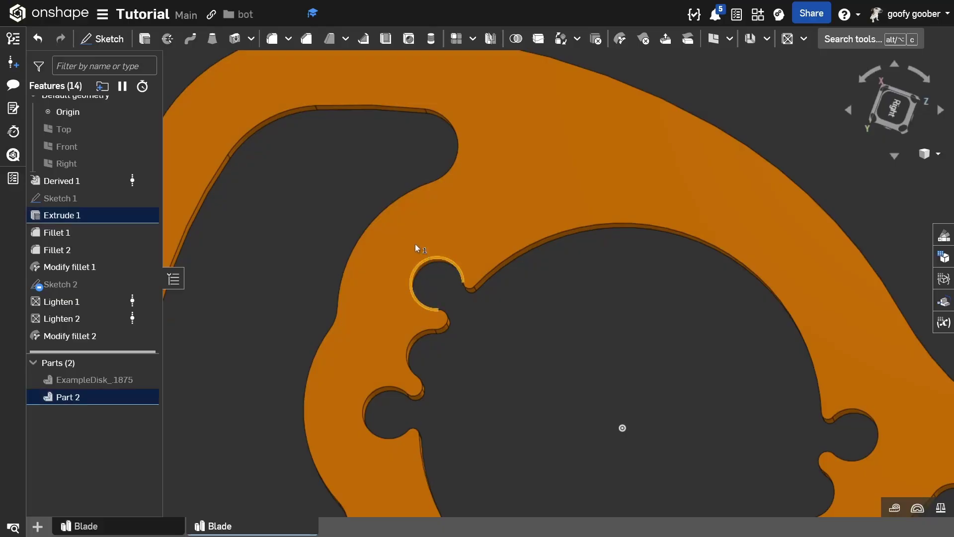
{"action": "left_click", "coordinate": [389, 211]}
{"action": "left_click", "coordinate": [388, 209]}
{"action": "left_click", "coordinate": [388, 210]}
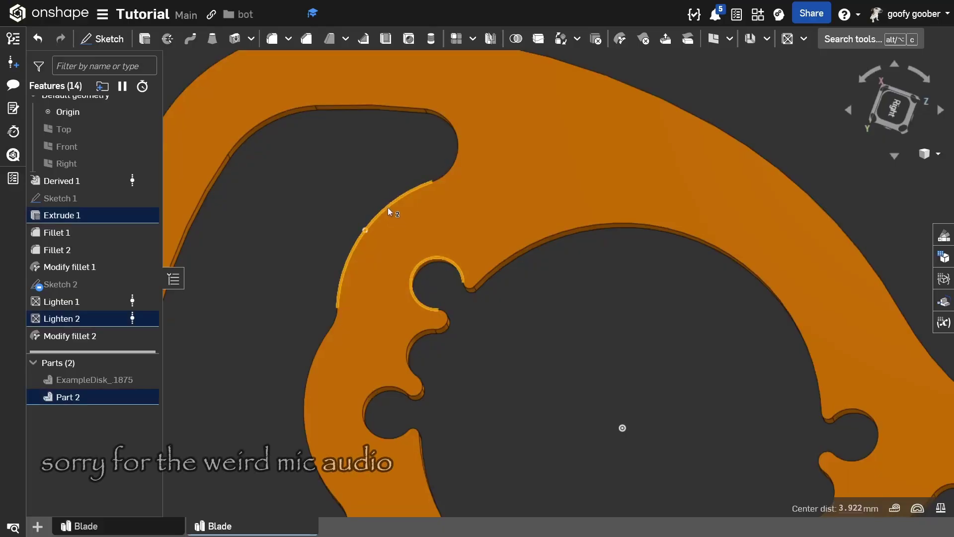
{"action": "left_click", "coordinate": [898, 516]}
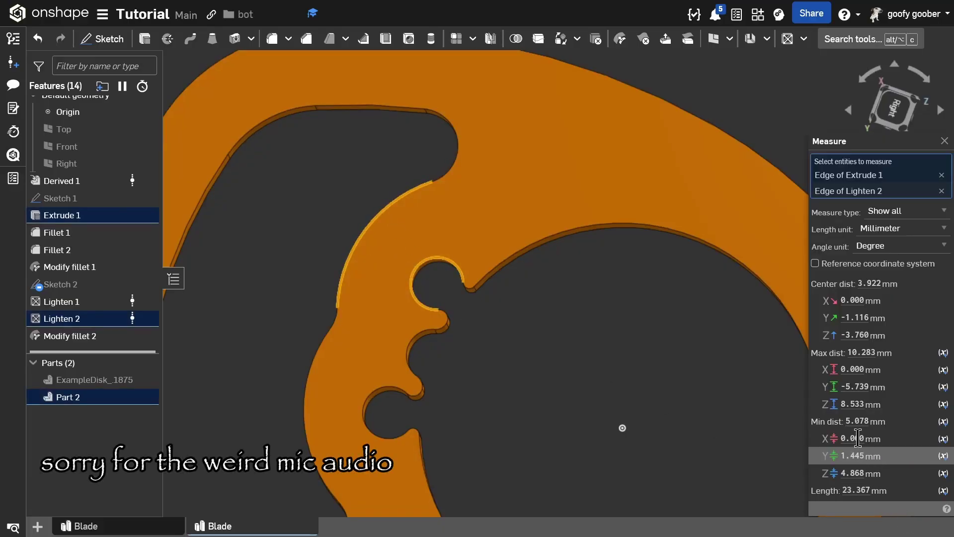
{"action": "mouse_move", "coordinate": [852, 419]}
{"action": "left_click", "coordinate": [943, 143]}
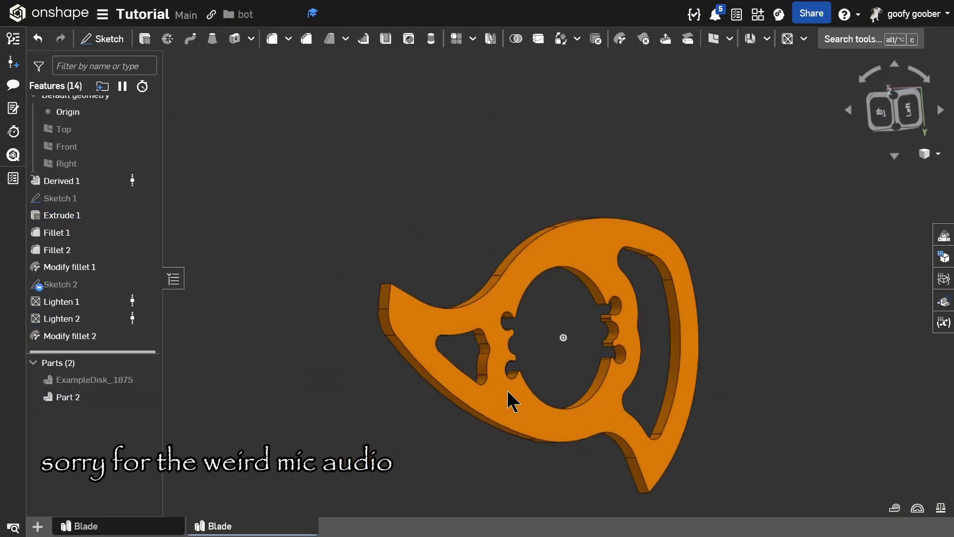
View the blade straight from the Right side and check its mass and section properties
{"action": "right_click_drag", "start_coordinate": [507, 390], "coordinate": [621, 417]}
{"action": "left_click", "coordinate": [883, 117]}
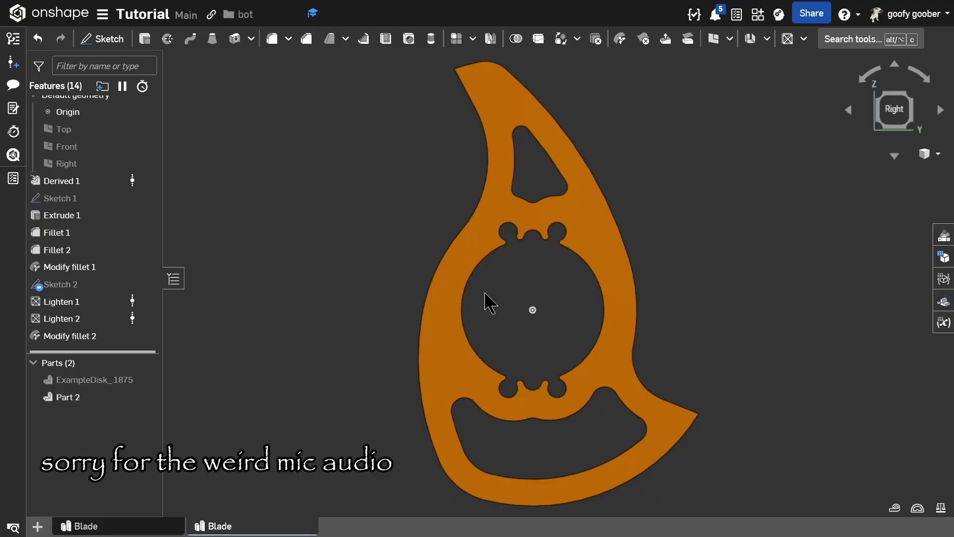
{"action": "left_click", "coordinate": [585, 204]}
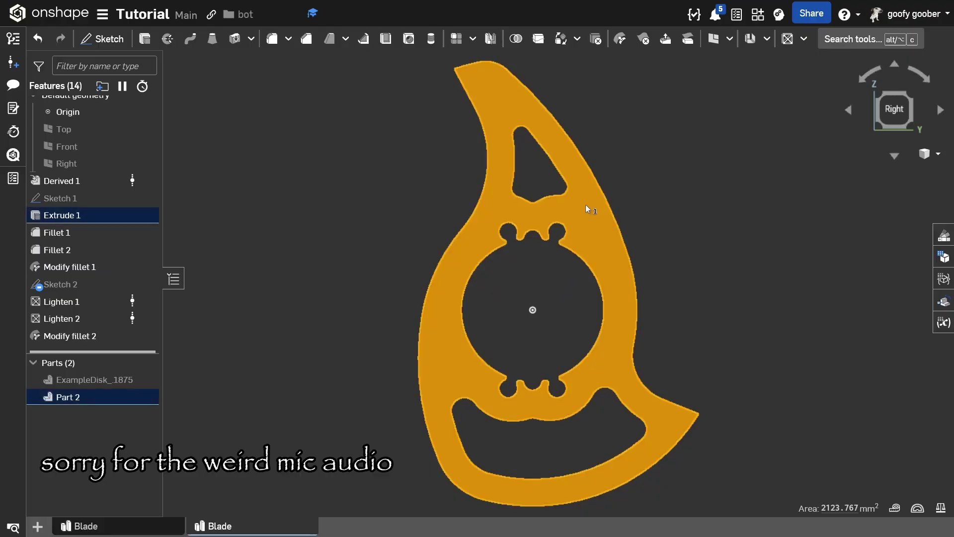
{"action": "left_click", "coordinate": [919, 506]}
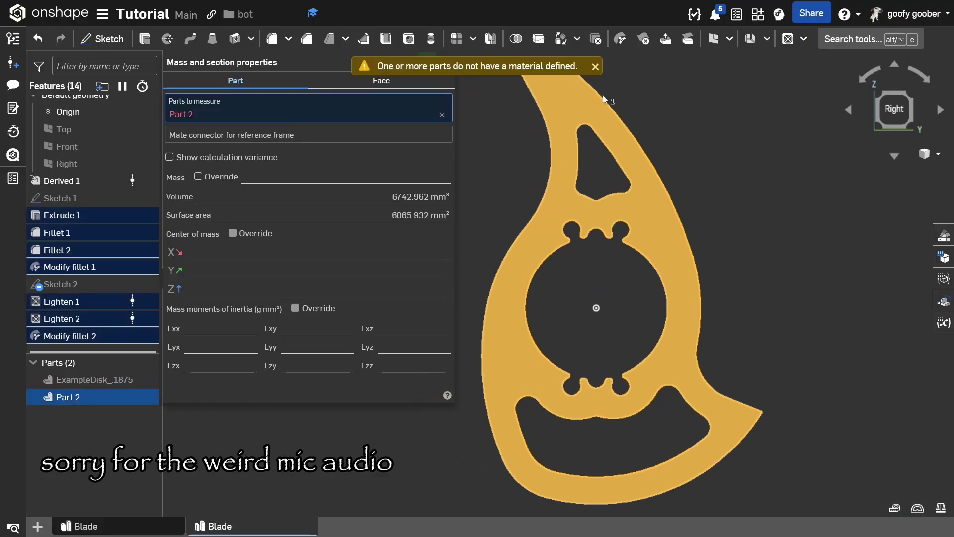
{"action": "left_click", "coordinate": [590, 66]}
Assign 400 Series Stainless Steel from the Onshape Material Library to the blade
{"action": "right_click", "coordinate": [539, 201]}
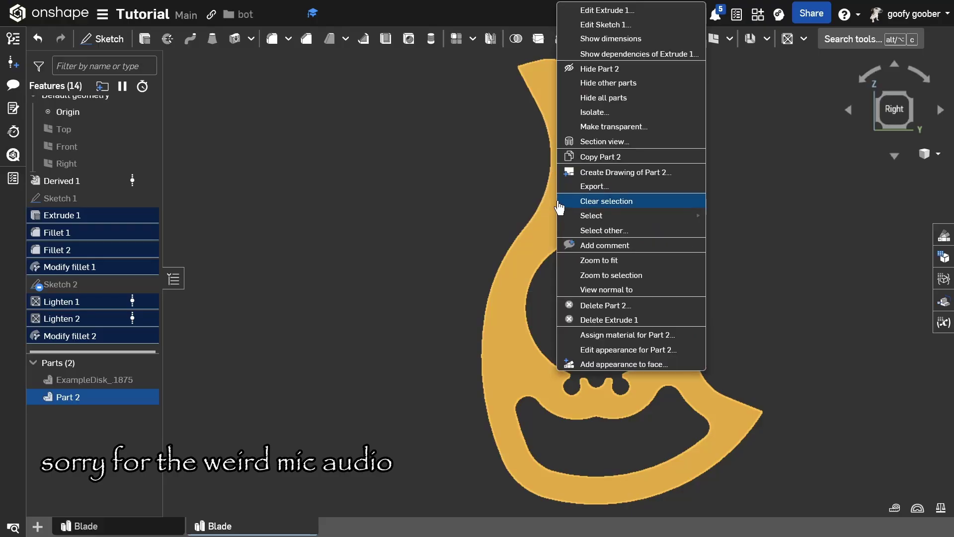
{"action": "left_click", "coordinate": [611, 332]}
{"action": "left_click", "coordinate": [268, 325]}
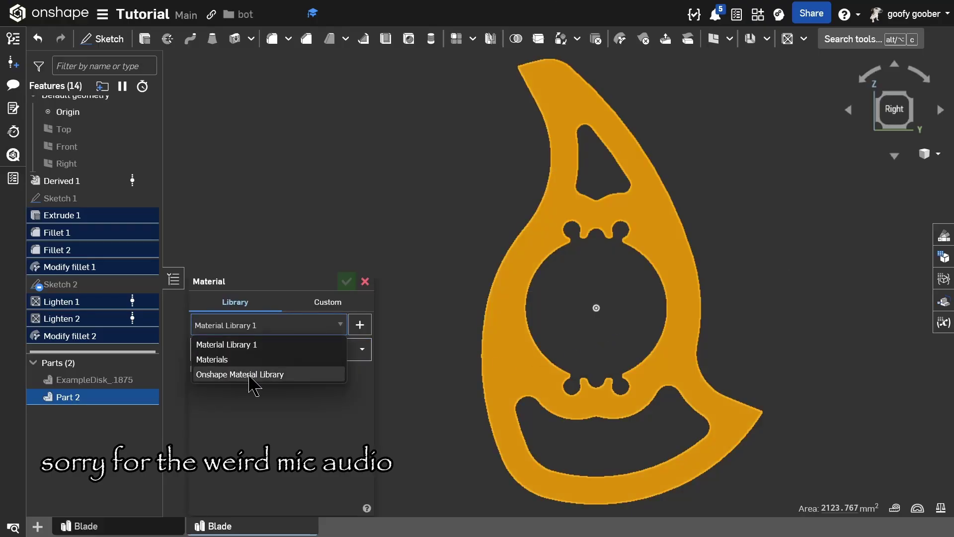
{"action": "left_click", "coordinate": [244, 372]}
{"action": "left_click", "coordinate": [256, 350]}
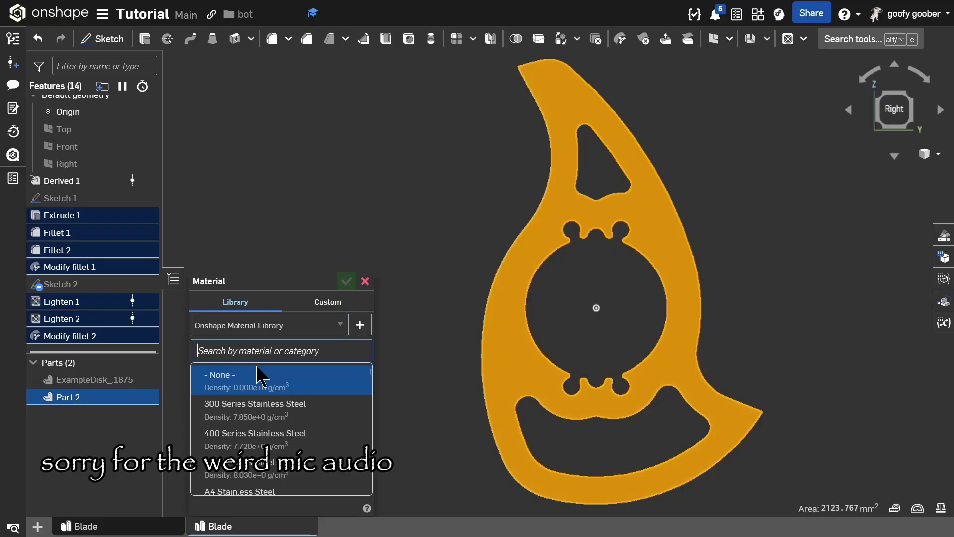
{"action": "left_click", "coordinate": [260, 439]}
{"action": "left_click", "coordinate": [346, 281]}
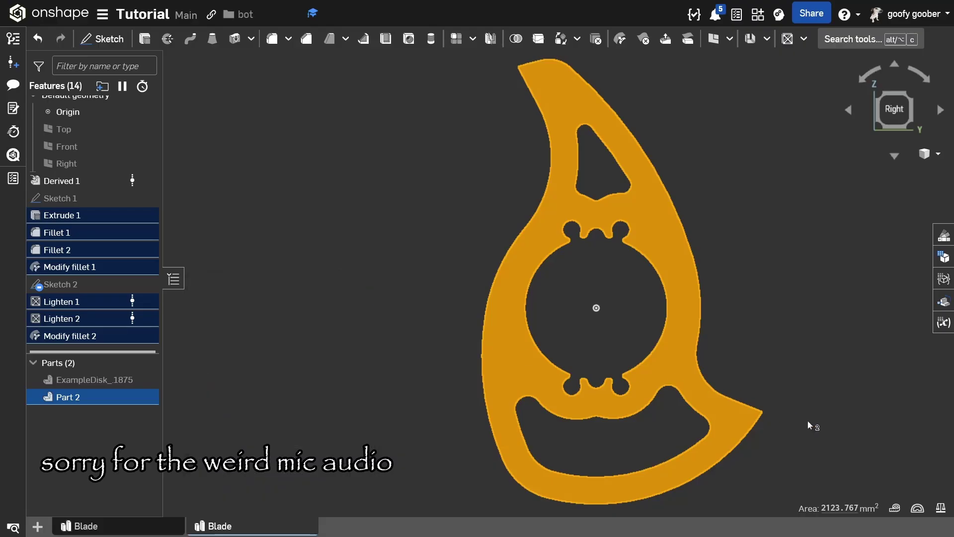
Examine the blade's mass properties and compare its center of mass with the origin inside the opening
{"action": "left_click", "coordinate": [940, 508]}
{"action": "scroll", "coordinate": [604, 311], "scroll_direction": "up", "scroll_amount": 5}
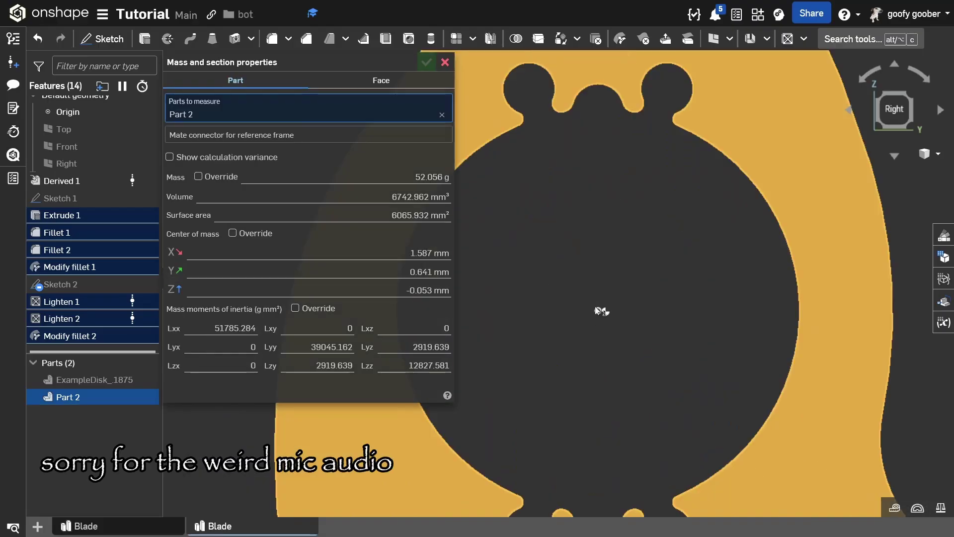
{"action": "scroll", "coordinate": [603, 308], "scroll_direction": "up", "scroll_amount": 5}
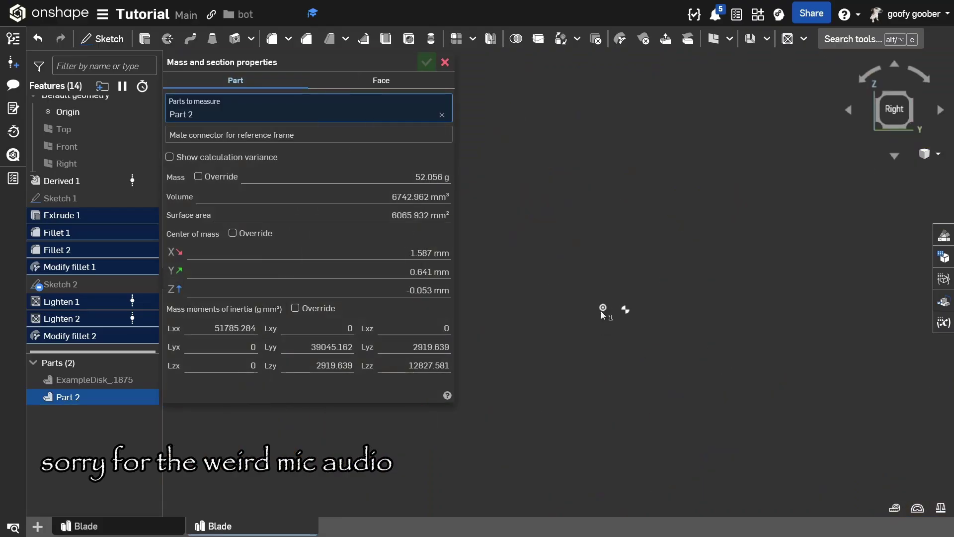
{"action": "scroll", "coordinate": [600, 312], "scroll_direction": "down", "scroll_amount": 5}
{"action": "scroll", "coordinate": [615, 313], "scroll_direction": "up", "scroll_amount": 5}
{"action": "scroll", "coordinate": [544, 305], "scroll_direction": "down", "scroll_amount": 5}
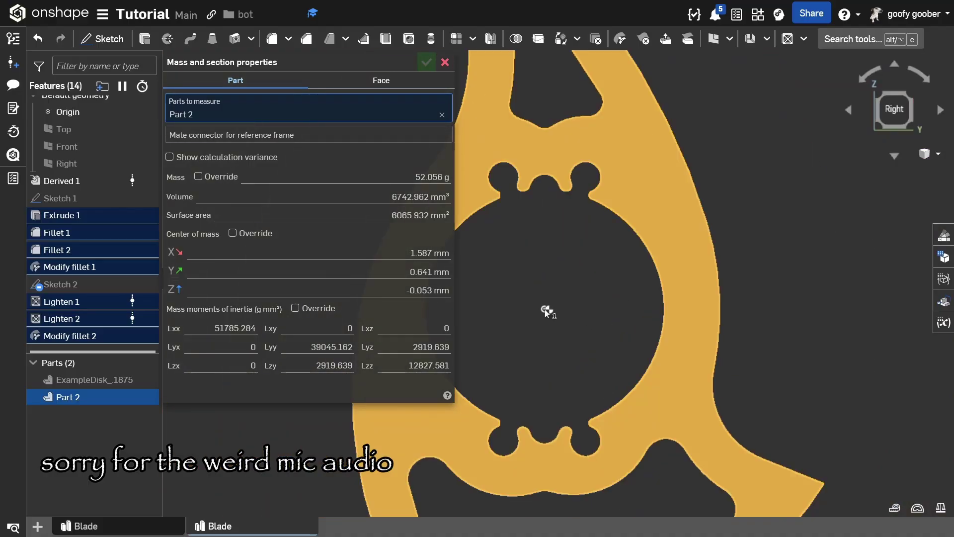
{"action": "scroll", "coordinate": [545, 309], "scroll_direction": "up", "scroll_amount": 5}
{"action": "mouse_move", "coordinate": [423, 278]}
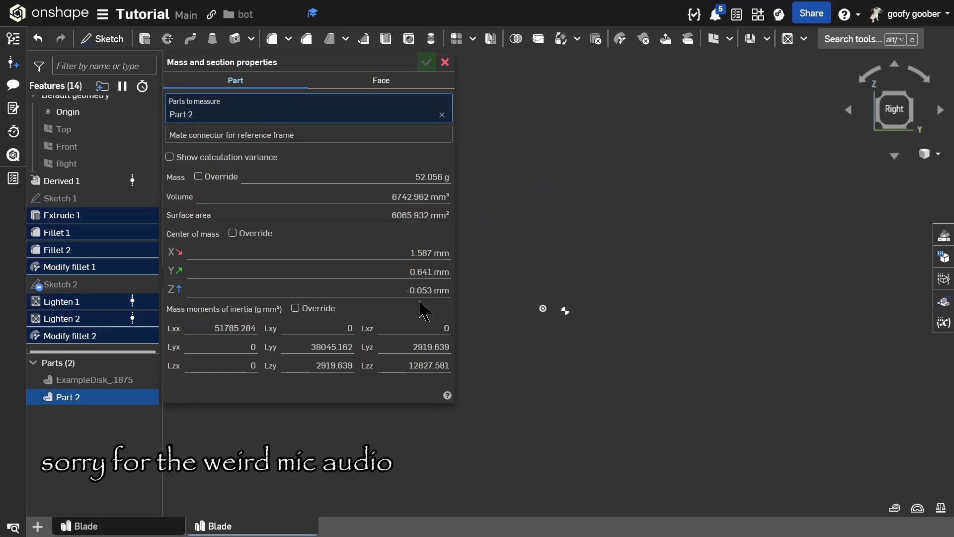
{"action": "mouse_move", "coordinate": [425, 297]}
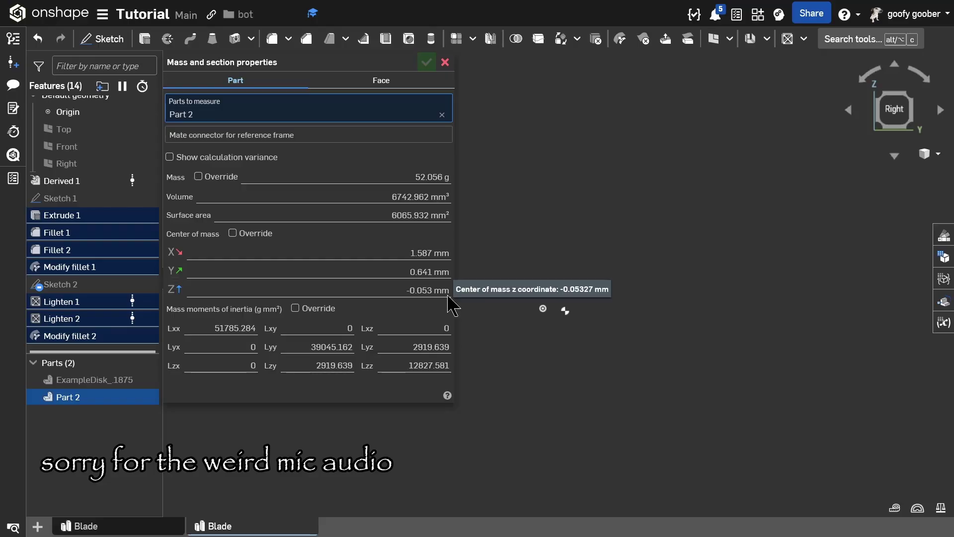
{"action": "scroll", "coordinate": [587, 322], "scroll_direction": "down", "scroll_amount": 5}
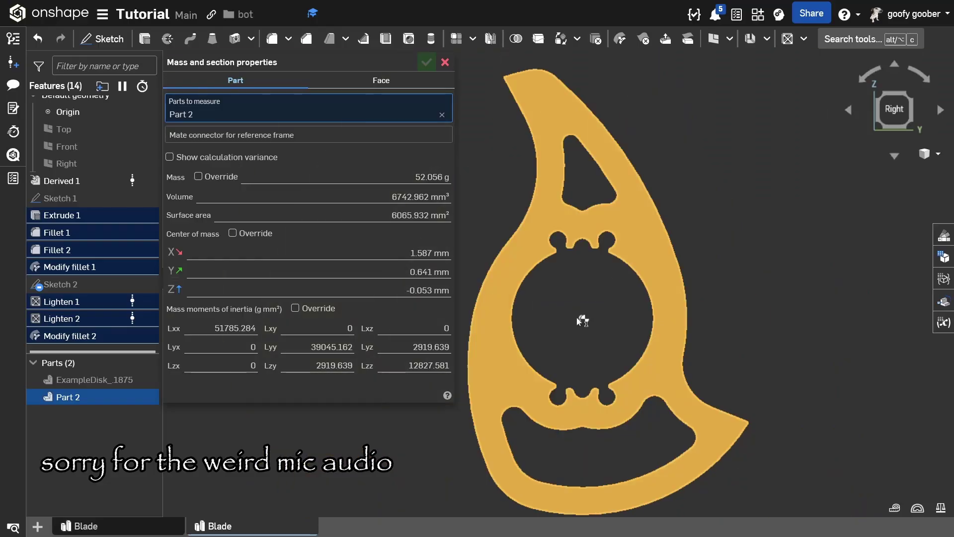
{"action": "scroll", "coordinate": [579, 319], "scroll_direction": "up", "scroll_amount": 5}
{"action": "scroll", "coordinate": [586, 322], "scroll_direction": "down", "scroll_amount": 4}
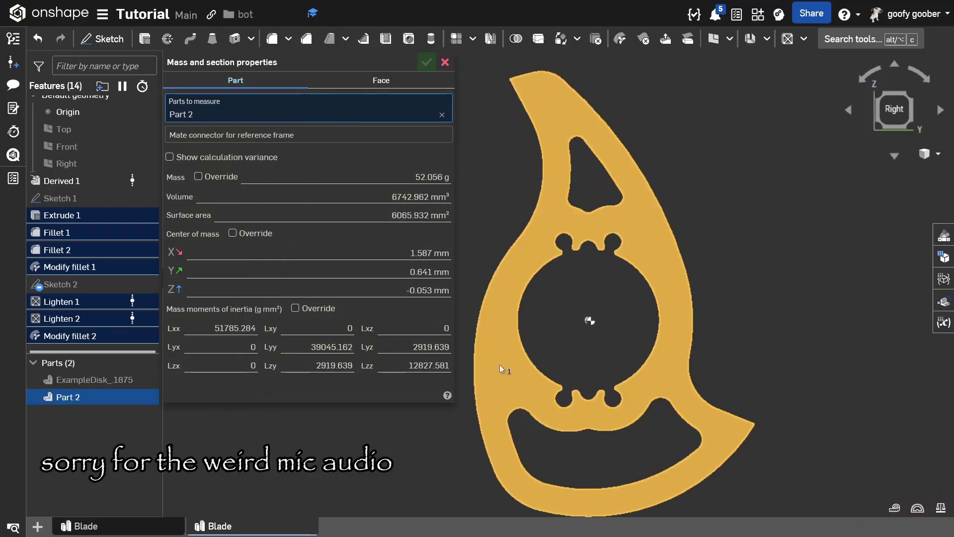
{"action": "scroll", "coordinate": [578, 319], "scroll_direction": "up", "scroll_amount": 5}
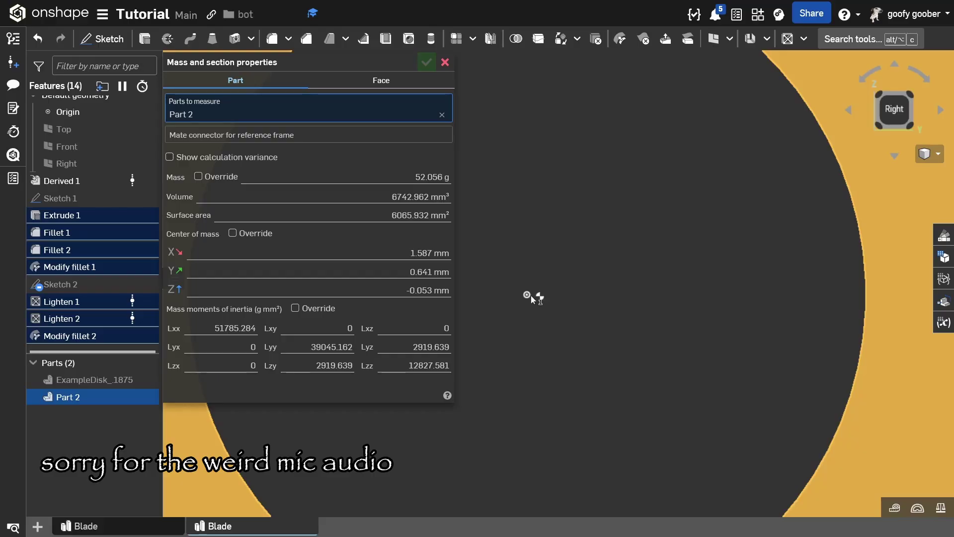
{"action": "scroll", "coordinate": [529, 296], "scroll_direction": "down", "scroll_amount": 5}
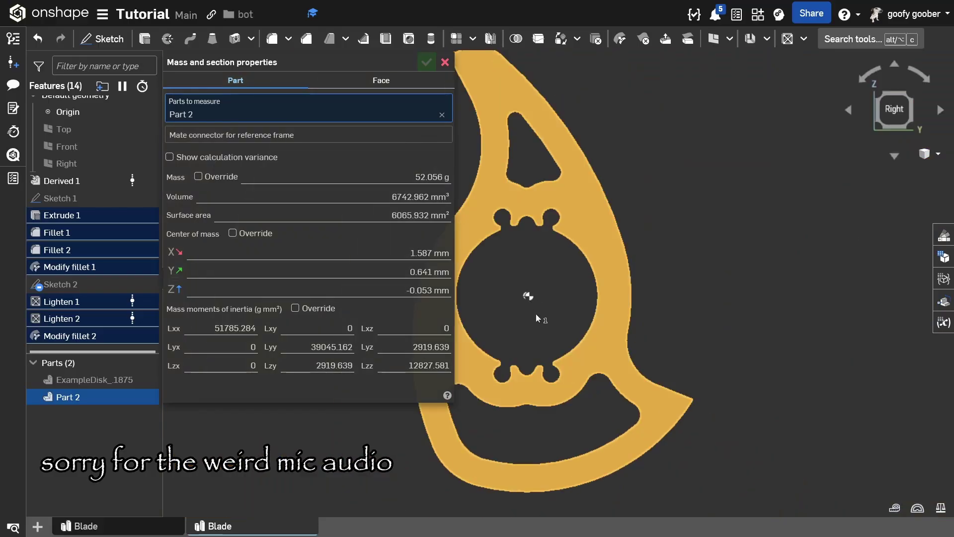
{"action": "middle_click_drag", "start_coordinate": [536, 314], "coordinate": [575, 319]}
{"action": "left_click", "coordinate": [445, 62]}
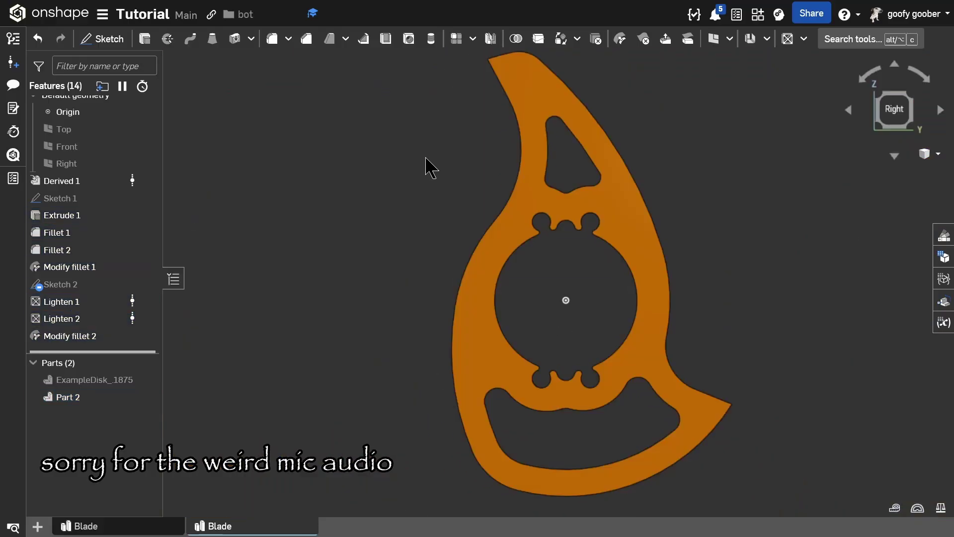
Set the angle between the tooth and counterweight construction lines in the blade outline sketch to 134 degrees
{"action": "left_click", "coordinate": [116, 199]}
{"action": "double_click", "coordinate": [115, 199]}
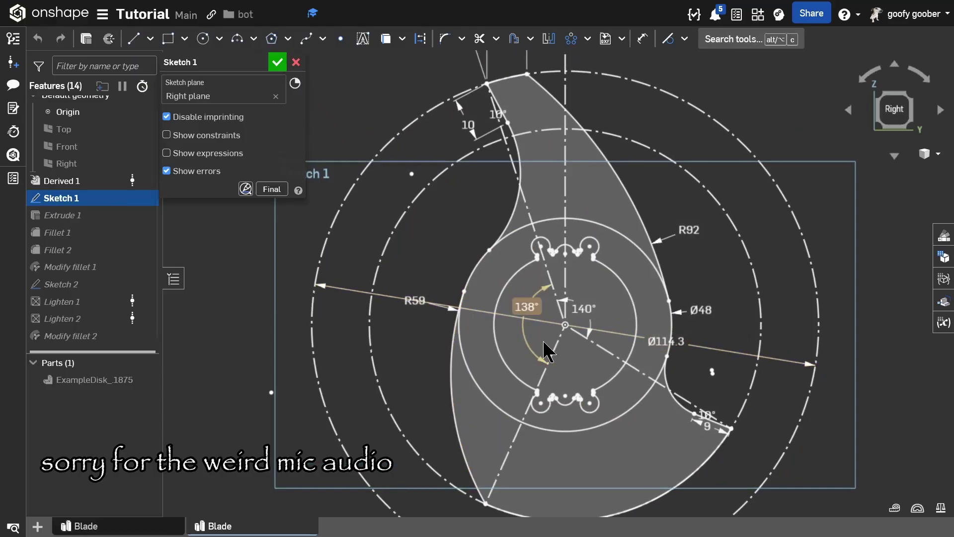
{"action": "middle_click_drag", "start_coordinate": [497, 503], "coordinate": [473, 418]}
{"action": "double_click", "coordinate": [502, 221]}
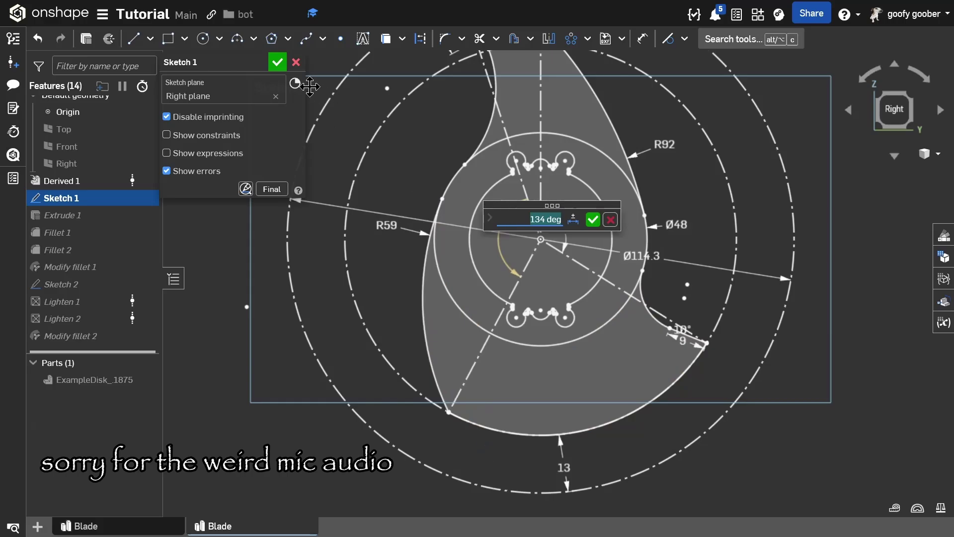
{"action": "left_click", "coordinate": [277, 62]}
Recheck the blade's mass properties and the offset of its center of mass from the origin
{"action": "left_click", "coordinate": [618, 362]}
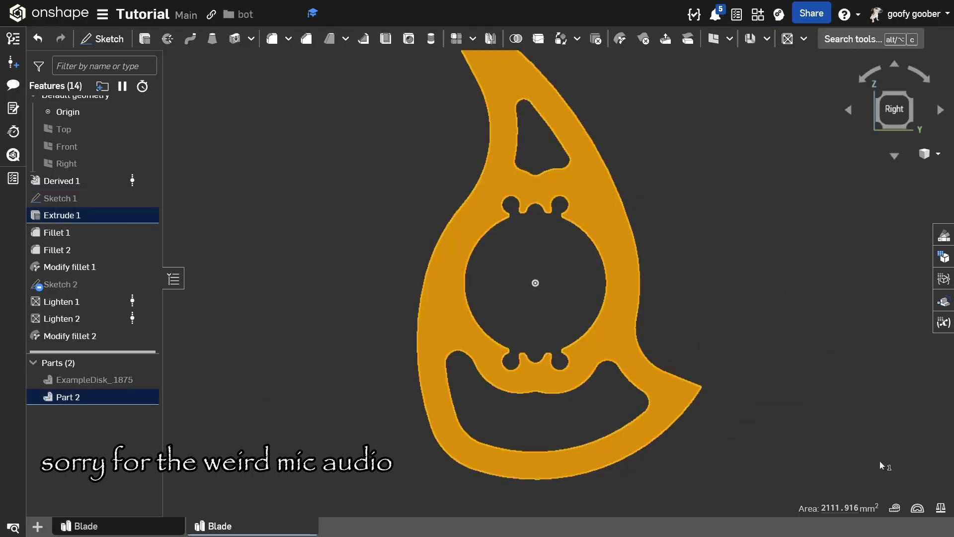
{"action": "left_click", "coordinate": [941, 509]}
{"action": "scroll", "coordinate": [526, 273], "scroll_direction": "up", "scroll_amount": 5}
{"action": "scroll", "coordinate": [526, 282], "scroll_direction": "down", "scroll_amount": 5}
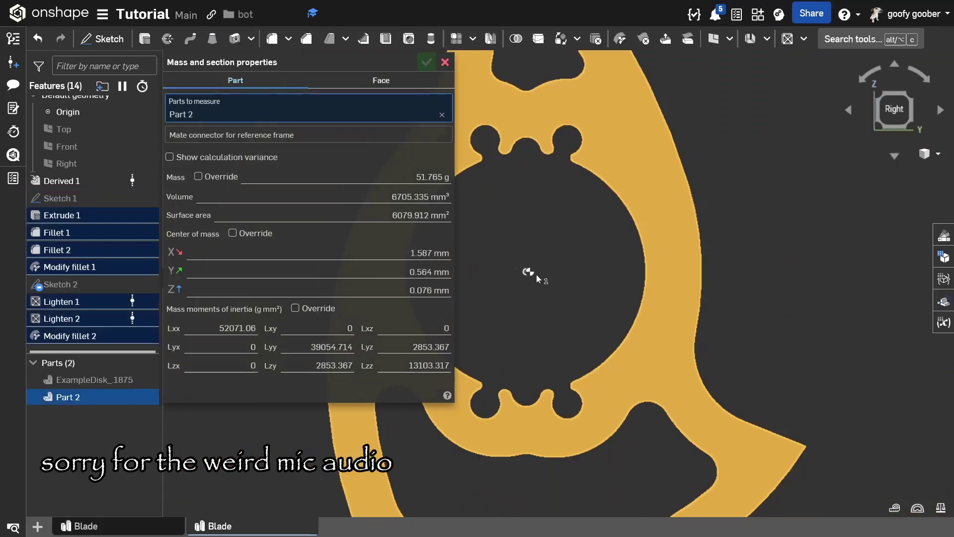
{"action": "left_click", "coordinate": [445, 63]}
{"action": "left_click", "coordinate": [428, 284]}
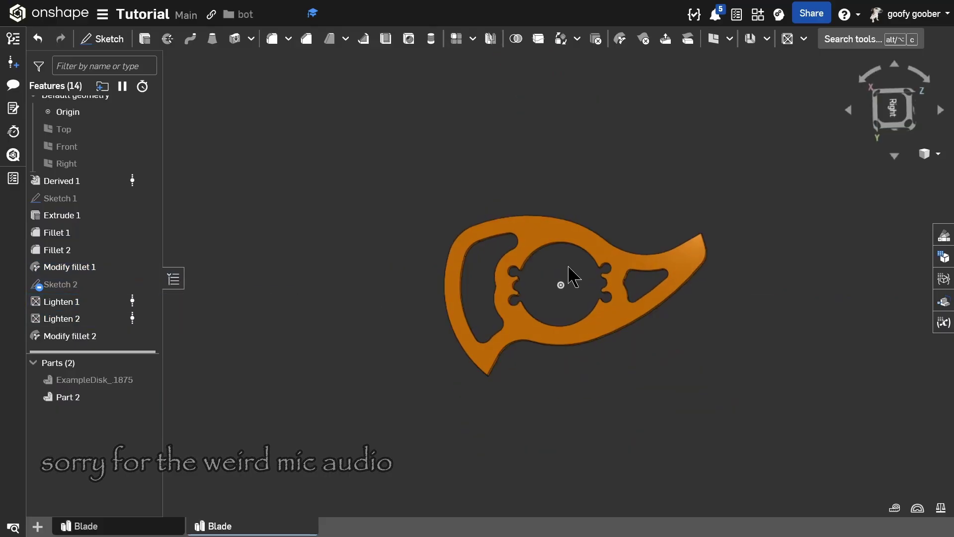
{"action": "right_click_drag", "start_coordinate": [568, 275], "coordinate": [592, 282]}
{"action": "scroll", "coordinate": [593, 282], "scroll_direction": "up", "scroll_amount": 5}
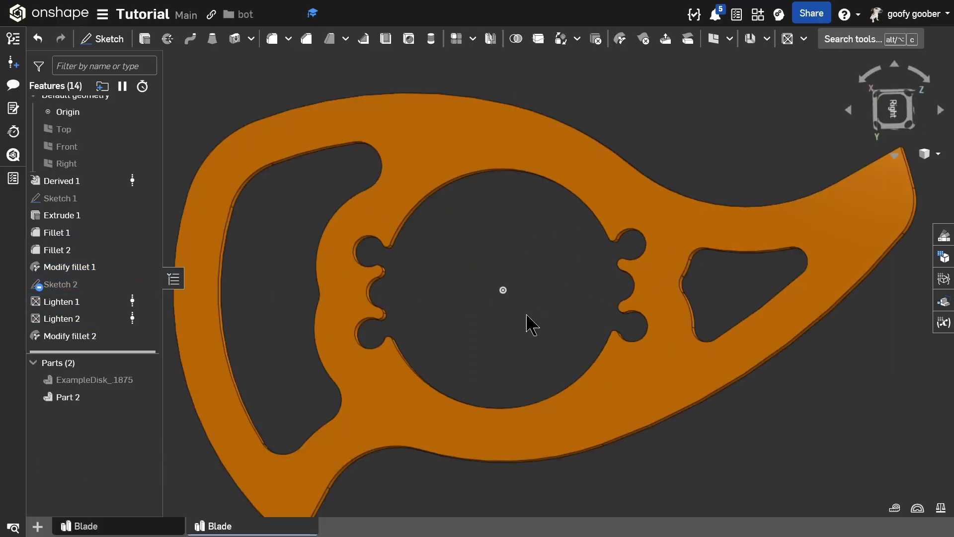
{"action": "mouse_move", "coordinate": [458, 313]}
{"action": "right_mouse_down"}
{"action": "mouse_move", "coordinate": [471, 305]}
{"action": "mouse_move", "coordinate": [462, 292]}
{"action": "mouse_move", "coordinate": [469, 326]}
{"action": "mouse_move", "coordinate": [464, 309]}
{"action": "right_mouse_up"}
{"action": "right_click", "coordinate": [464, 310]}
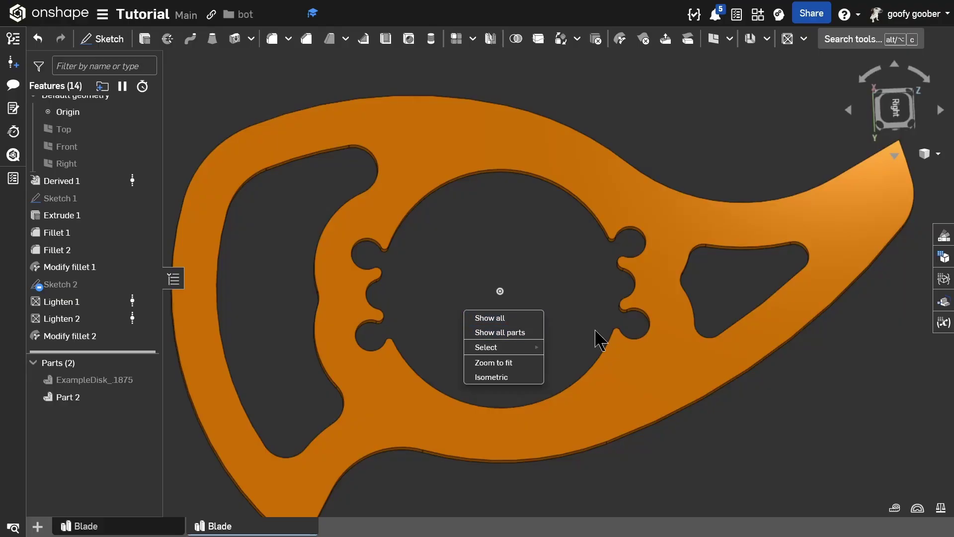
{"action": "scroll", "coordinate": [546, 320], "scroll_direction": "down", "scroll_amount": 5}
{"action": "mouse_move", "coordinate": [532, 320]}
{"action": "right_mouse_down"}
{"action": "mouse_move", "coordinate": [531, 360]}
{"action": "mouse_move", "coordinate": [509, 329]}
{"action": "mouse_move", "coordinate": [518, 322]}
{"action": "right_mouse_up"}
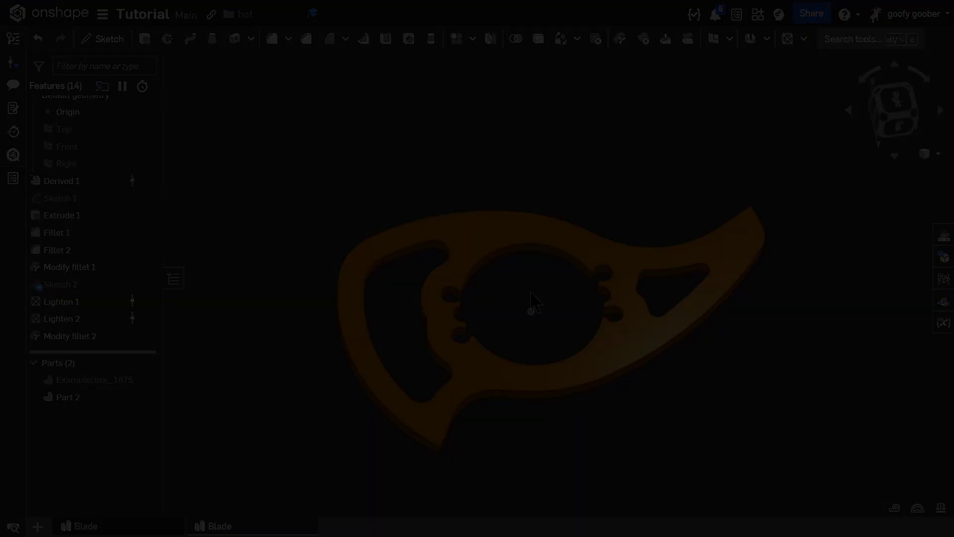